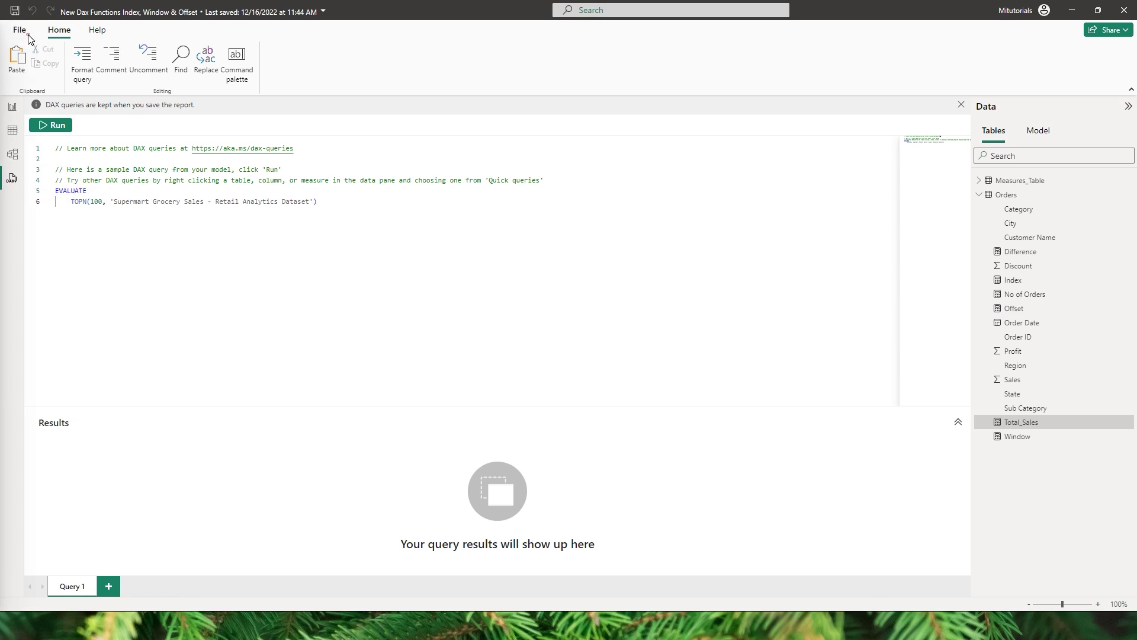
Step: Open the preview features list in the global options
{"action": "left_click", "coordinate": [21, 30]}
{"action": "left_click", "coordinate": [59, 571]}
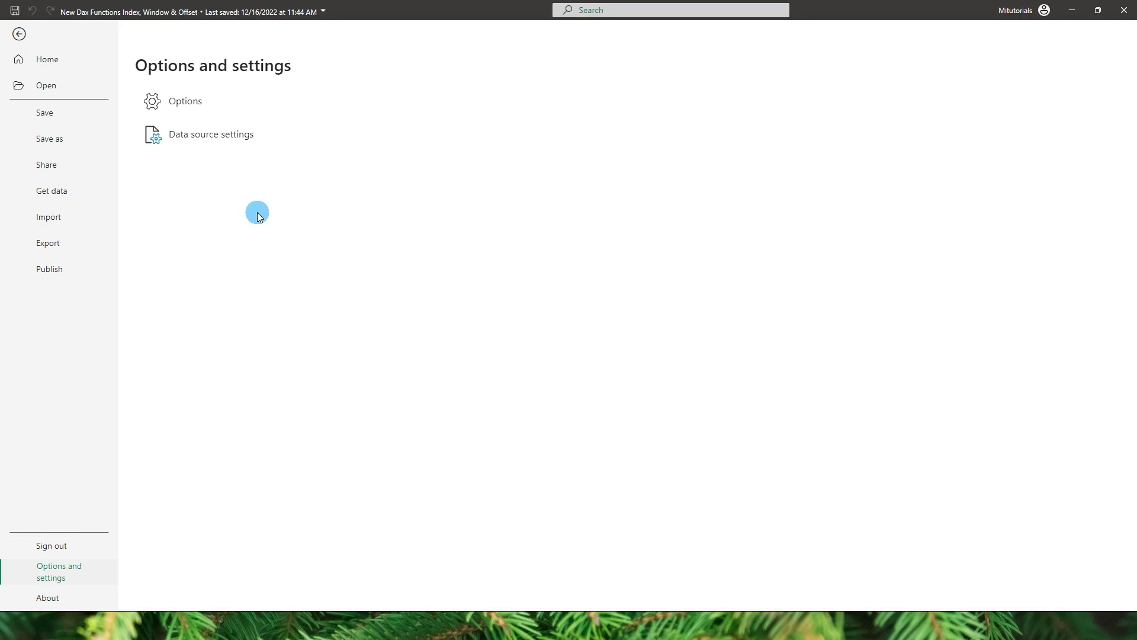
{"action": "left_click", "coordinate": [192, 105]}
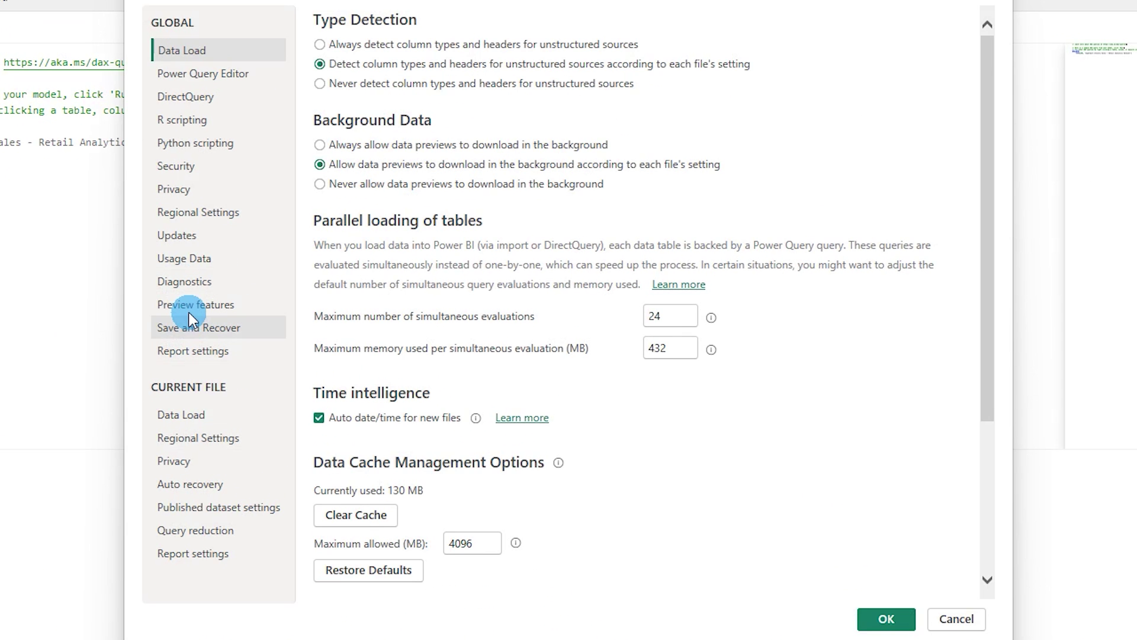
{"action": "left_click", "coordinate": [297, 309]}
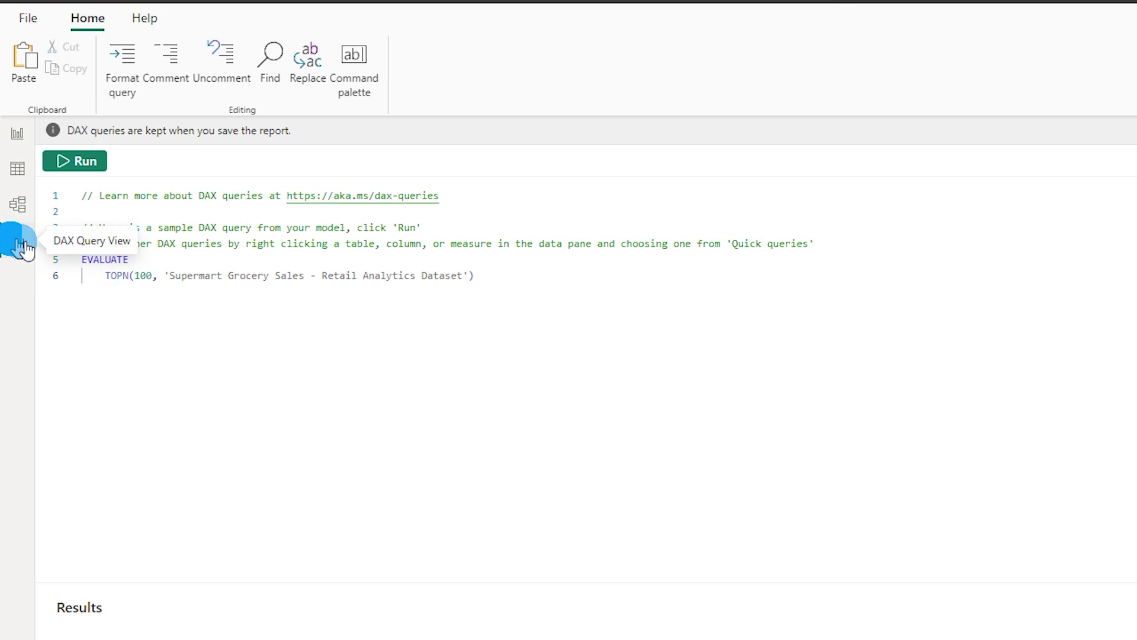
Step: View the semantic model's objects in the data listing and return to the table list
{"action": "left_click", "coordinate": [640, 276]}
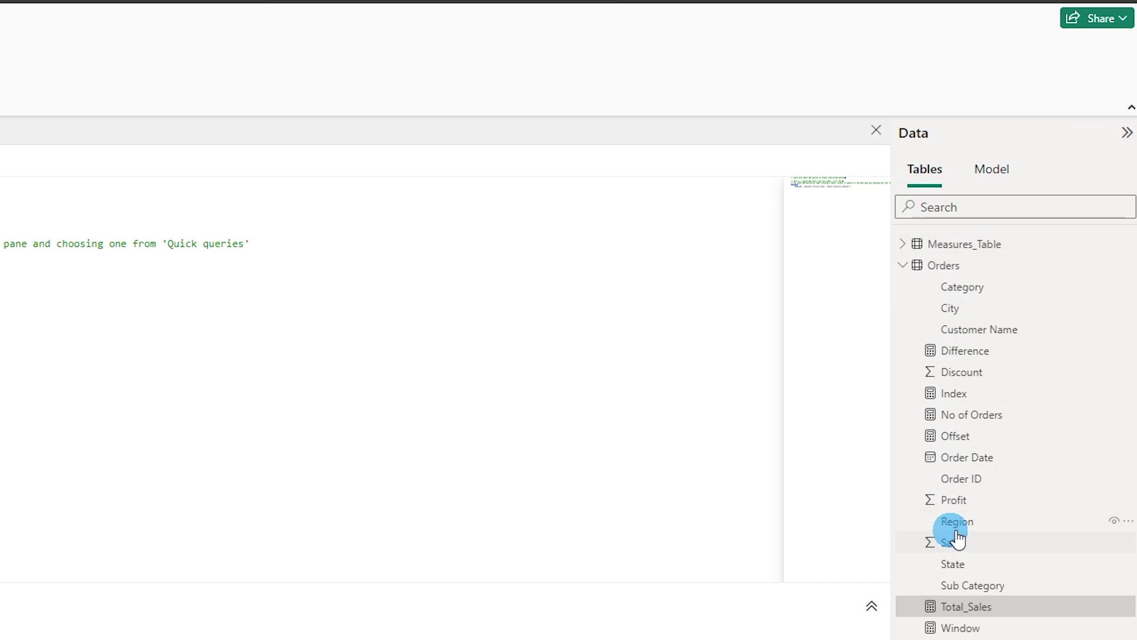
{"action": "left_click", "coordinate": [991, 171]}
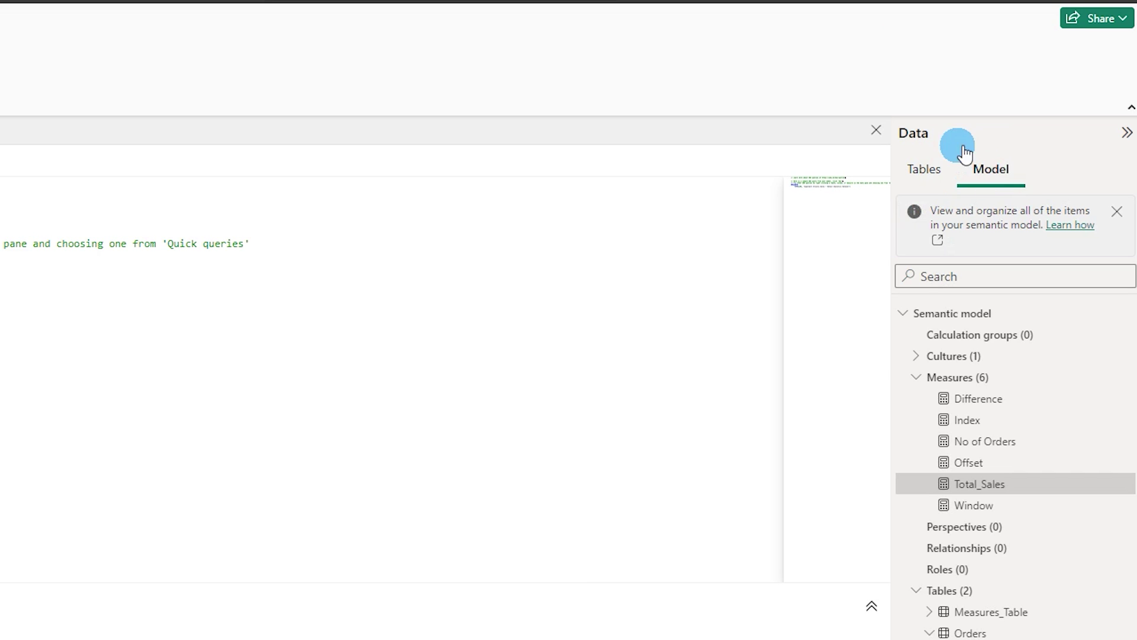
{"action": "left_click", "coordinate": [926, 170]}
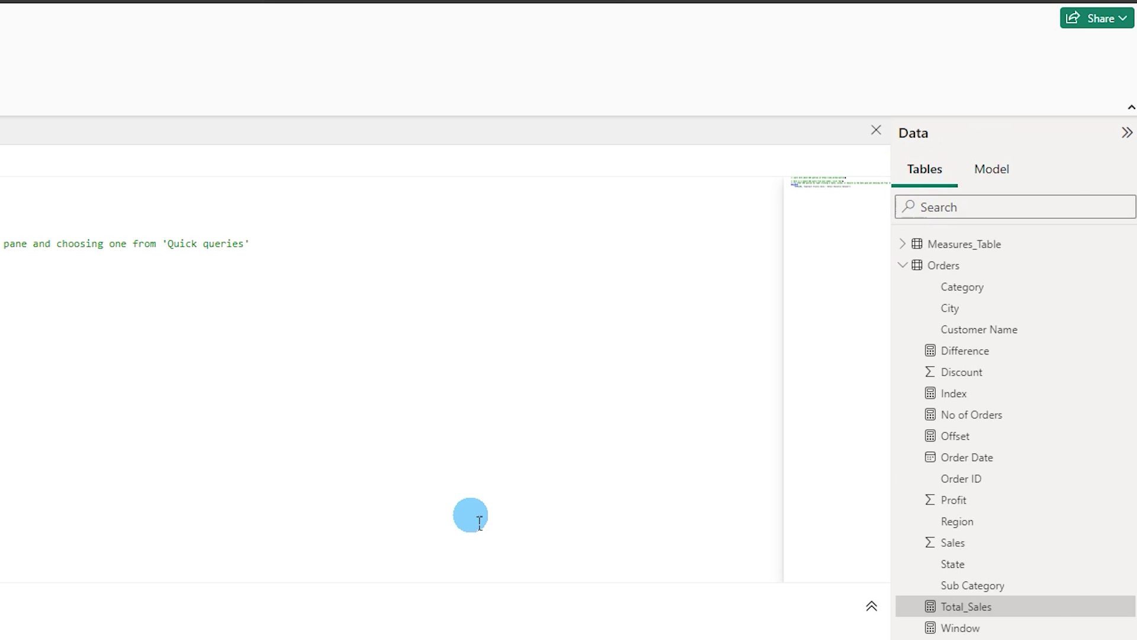
Step: Delete the sample comment lines above the EVALUATE statement
{"action": "left_click", "coordinate": [95, 315]}
{"action": "left_click_drag", "start_coordinate": [660, 314], "coordinate": [75, 197]}
{"action": "left_click", "coordinate": [418, 371]}
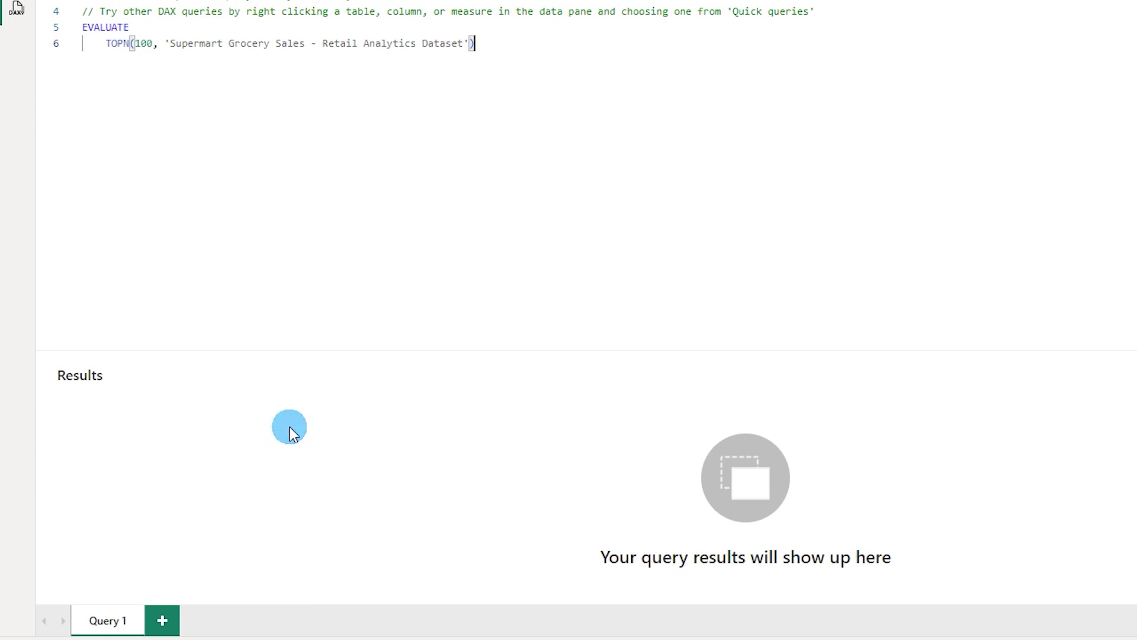
{"action": "left_click_drag", "start_coordinate": [907, 27], "coordinate": [756, 12]}
{"action": "left_click_drag", "start_coordinate": [687, 212], "coordinate": [77, 157]}
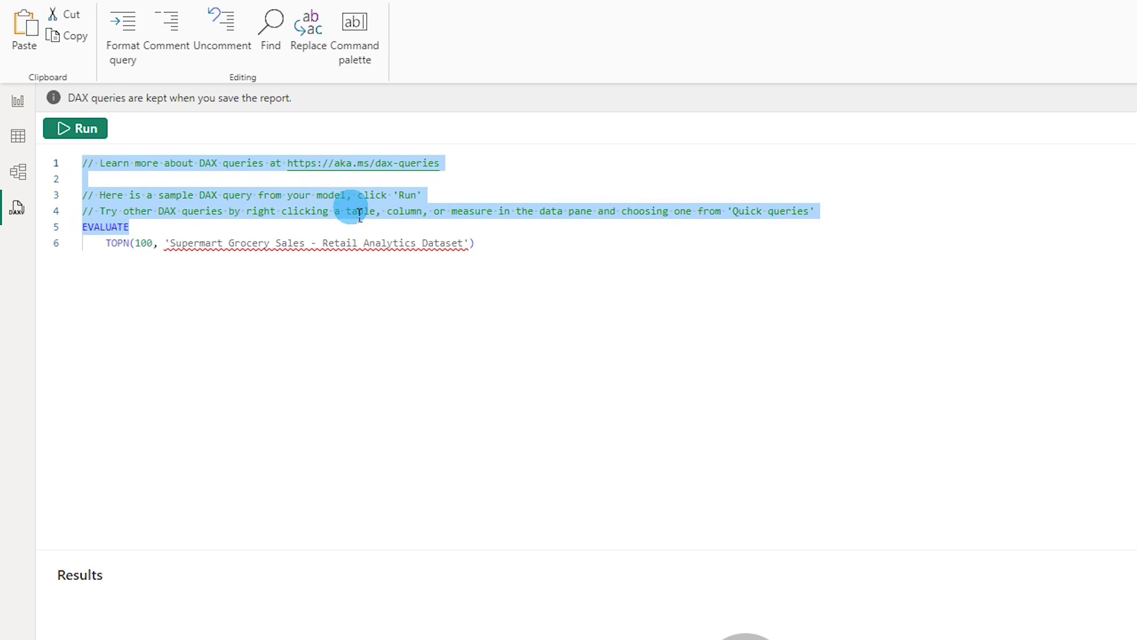
{"action": "left_click_drag", "start_coordinate": [440, 163], "coordinate": [290, 167]}
{"action": "left_click_drag", "start_coordinate": [830, 207], "coordinate": [7, 158]}
{"action": "key", "text": "Delete"}
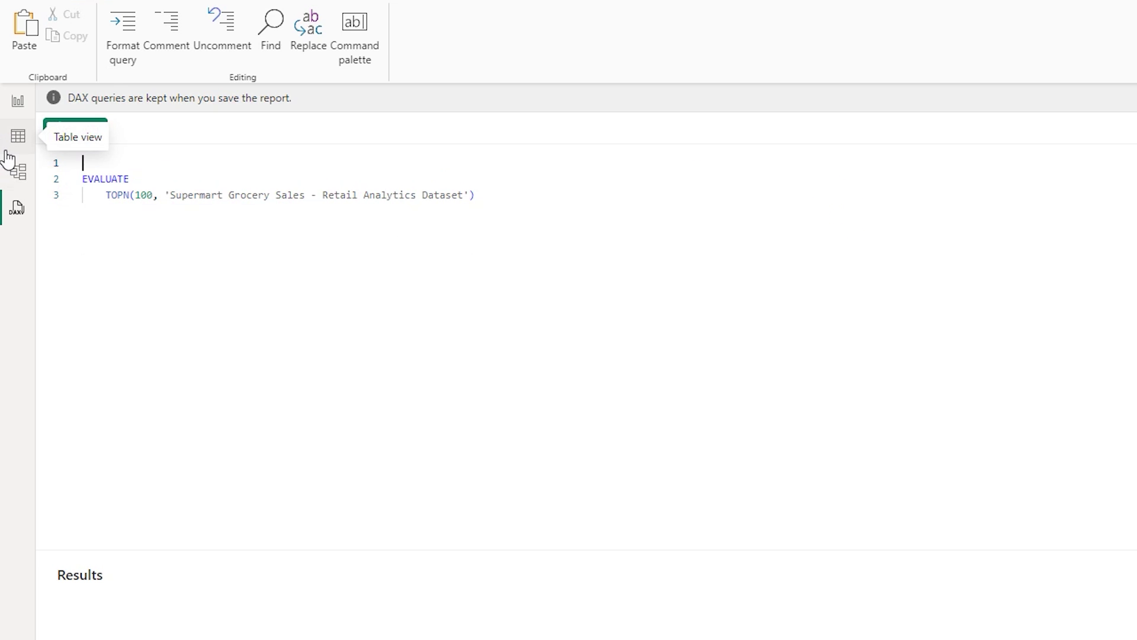
Step: Replace the sample dataset name in the TOPN expression with Orders
{"action": "left_click_drag", "start_coordinate": [170, 198], "coordinate": [476, 203]}
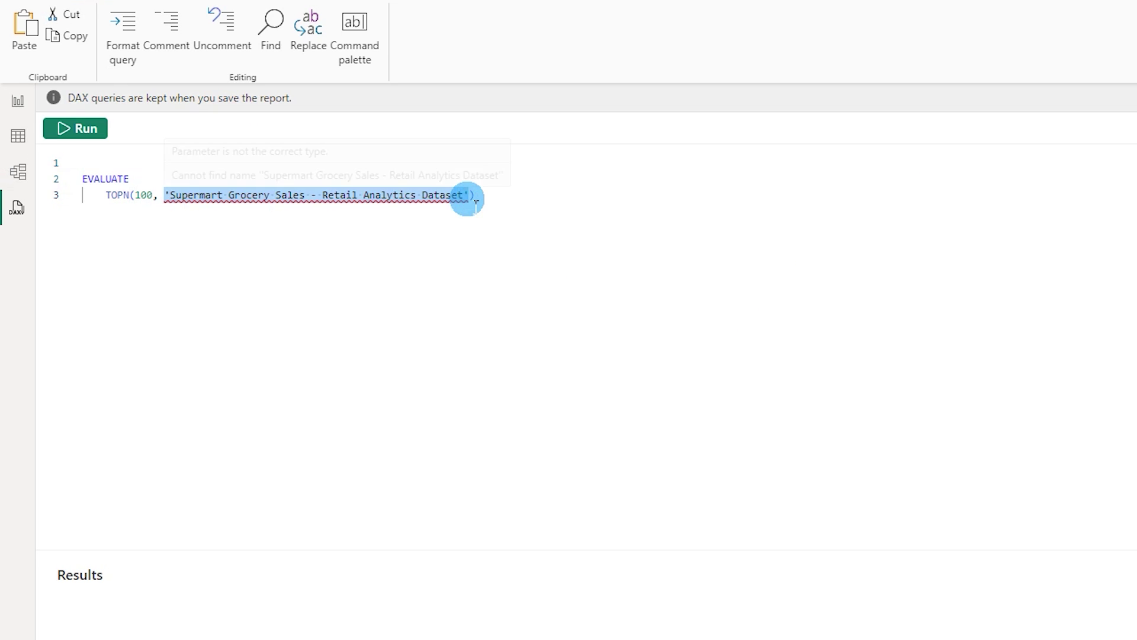
{"action": "type", "text": "Order s"}
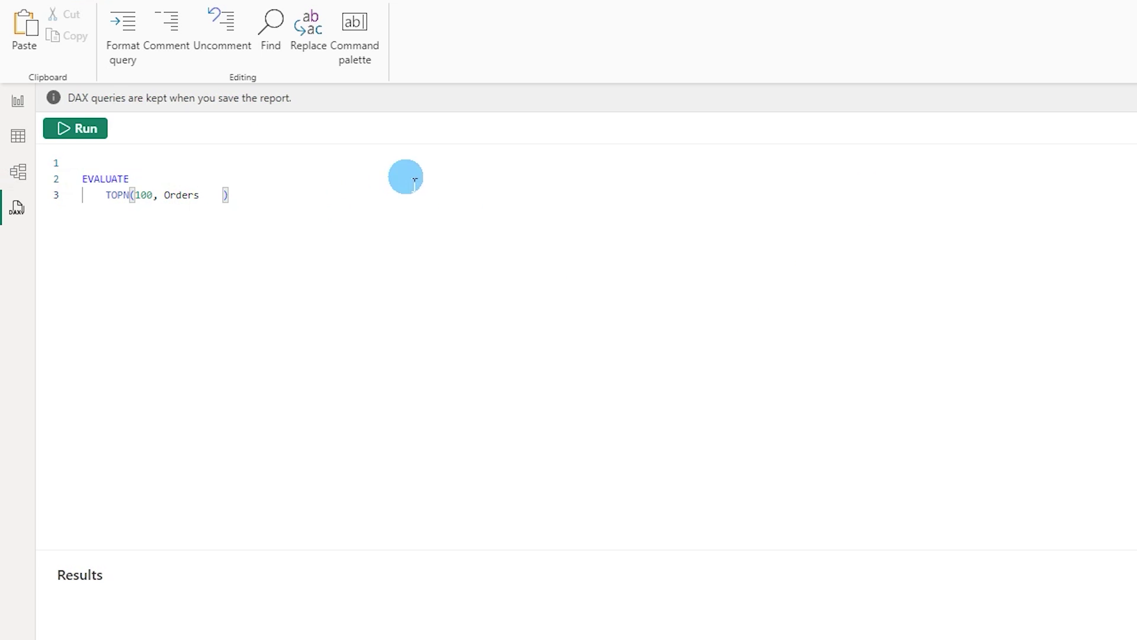
Step: Review the EVALUATE keyword and the TOPN arguments, and run the query for 100 rows of Orders
{"action": "left_click", "coordinate": [251, 178]}
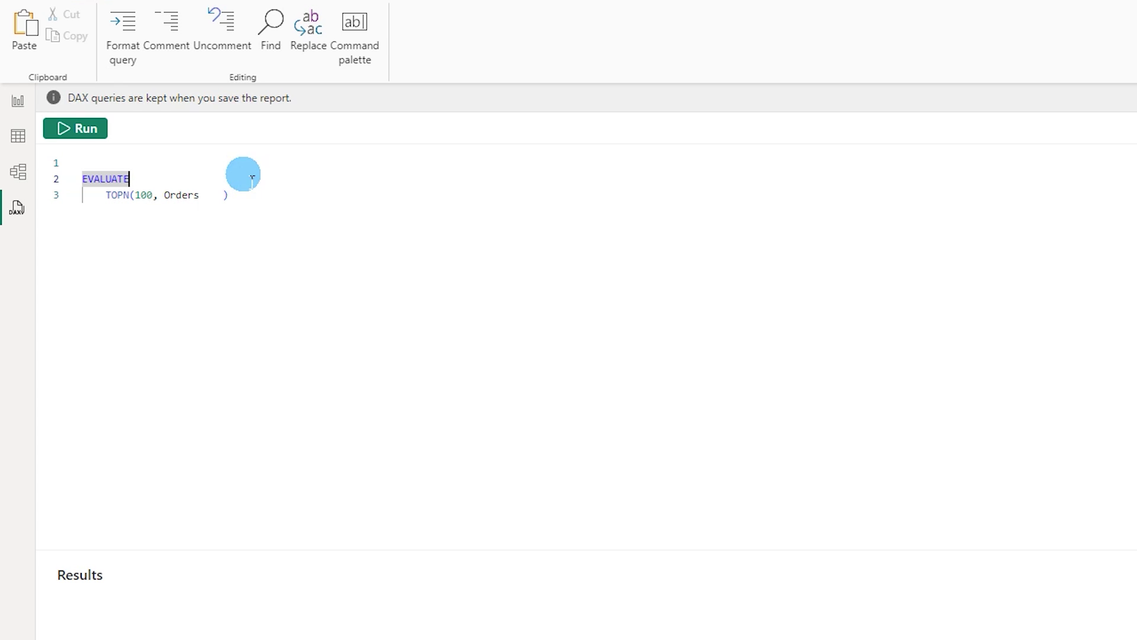
{"action": "left_click", "coordinate": [147, 168]}
{"action": "left_click", "coordinate": [162, 178]}
{"action": "left_click_drag", "start_coordinate": [163, 178], "coordinate": [80, 178]}
{"action": "left_click", "coordinate": [115, 209]}
{"action": "double_click", "coordinate": [115, 197]}
{"action": "left_click", "coordinate": [135, 196]}
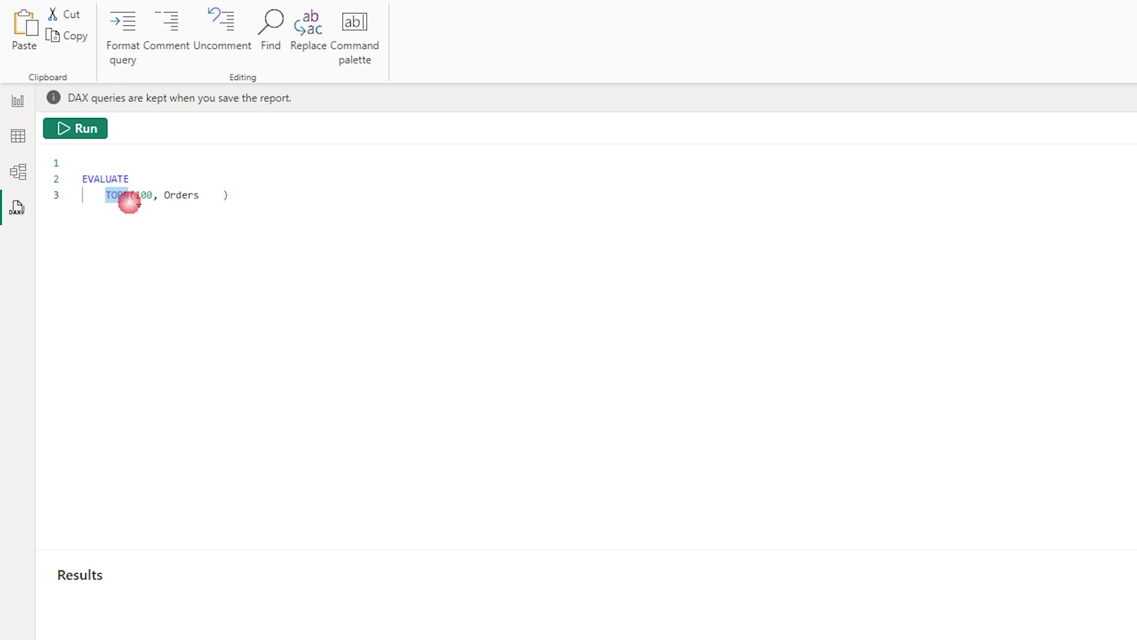
{"action": "double_click", "coordinate": [143, 196]}
{"action": "left_click_drag", "start_coordinate": [156, 196], "coordinate": [199, 196]}
{"action": "left_click", "coordinate": [97, 128]}
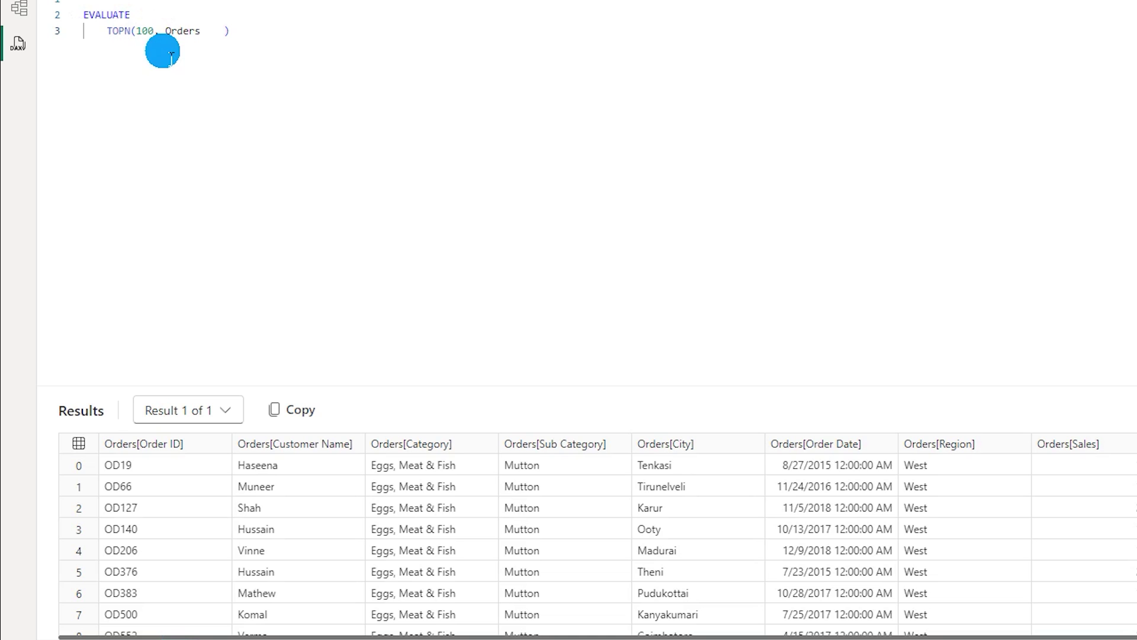
Step: Remove the extra spaces before TOPN's closing parenthesis and add blank lines below the query
{"action": "left_click", "coordinate": [236, 36]}
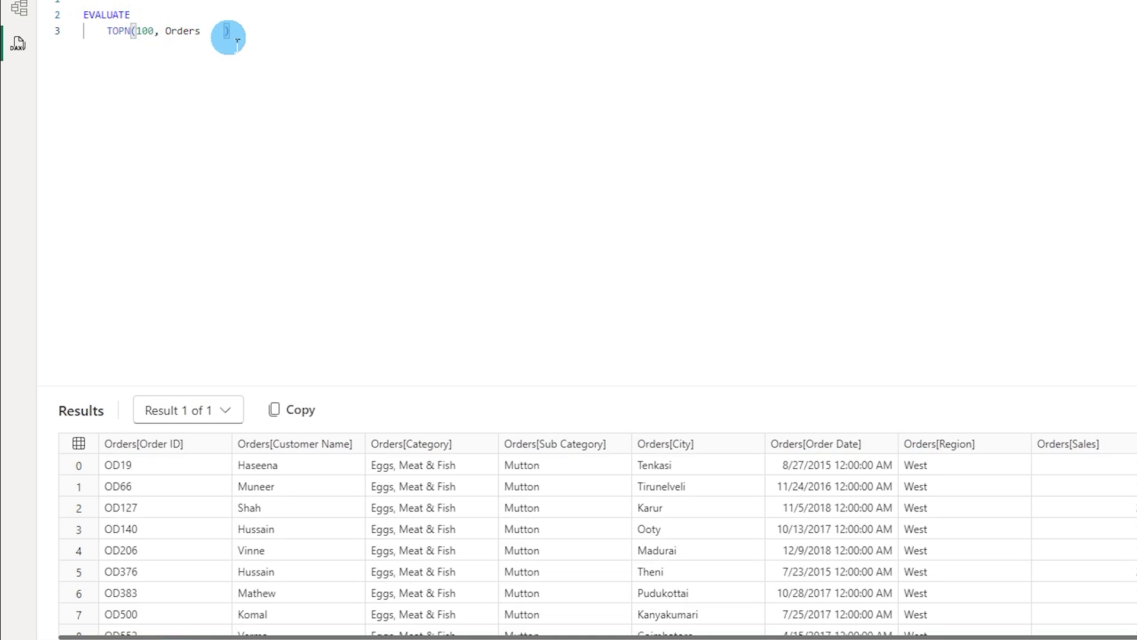
{"action": "key", "text": "BackSpace"}
{"action": "key", "text": "BackSpace"}
{"action": "key", "text": "BackSpace"}
{"action": "key", "text": "BackSpace"}
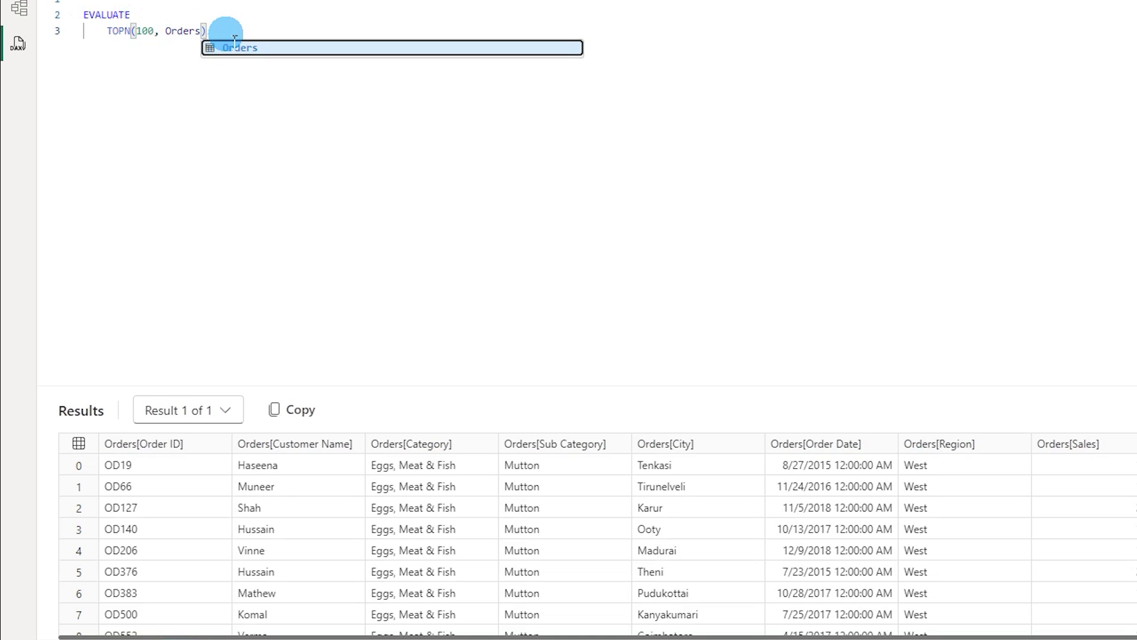
{"action": "left_click", "coordinate": [224, 30]}
{"action": "key", "text": "Return"}
{"action": "key", "text": "Return"}
{"action": "key", "text": "Return"}
{"action": "left_click", "coordinate": [140, 63]}
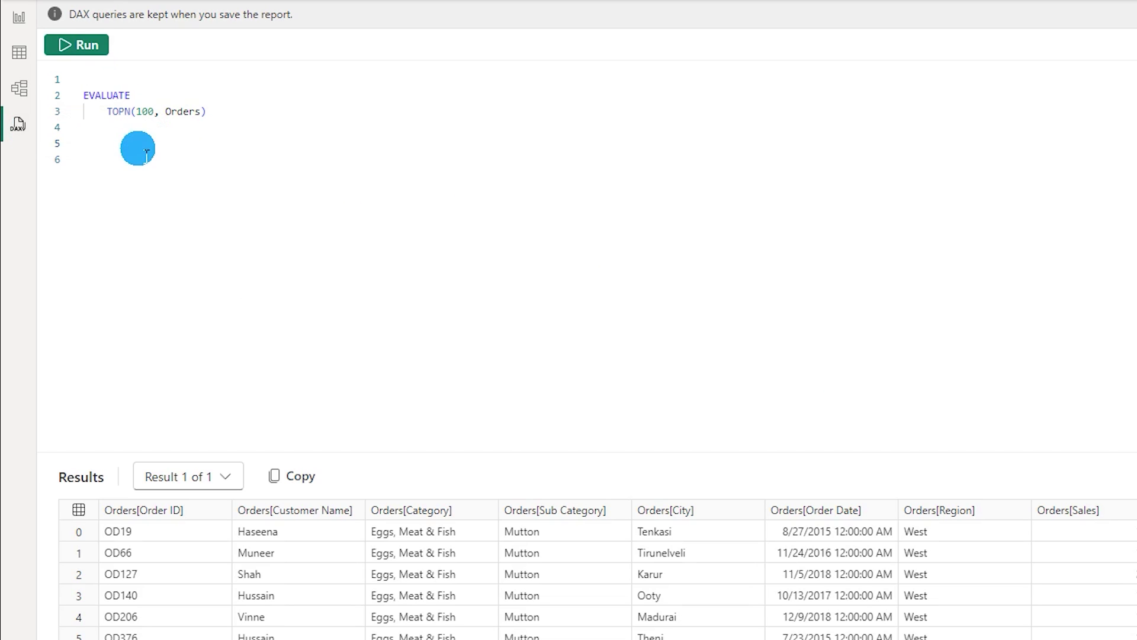
Step: Begin a second EVALUATE statement below the TOPN query using the SUMMARIZECOLUMNS function
{"action": "type", "text": "E"}
{"action": "key", "text": "BackSpace"}
{"action": "type", "text": "E"}
{"action": "key", "text": "Tab"}
{"action": "key", "text": "Return"}
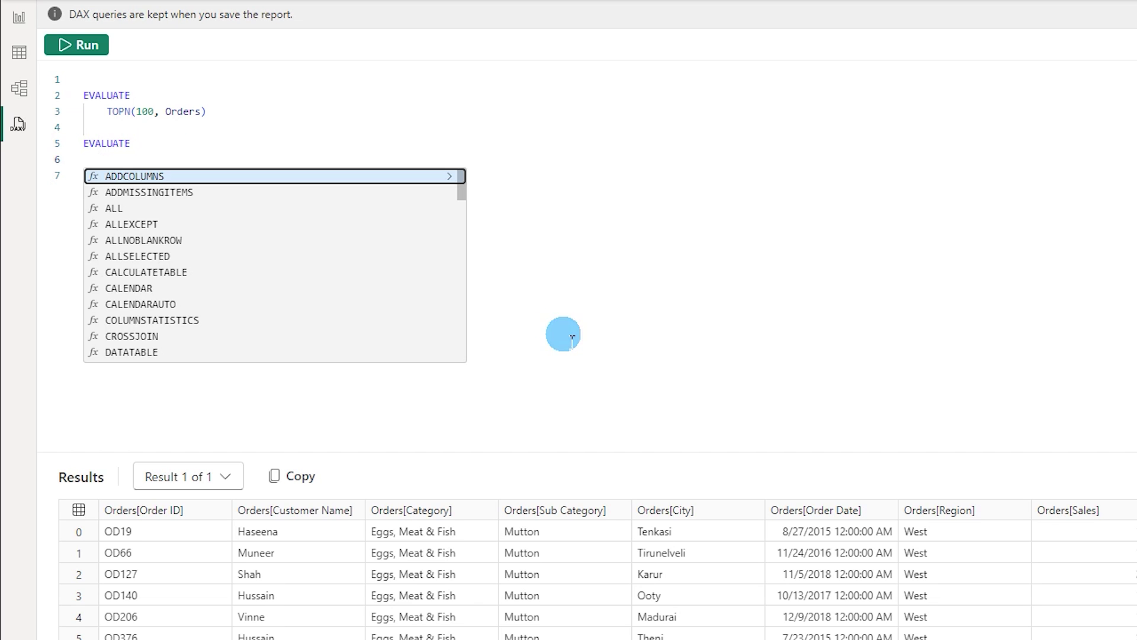
{"action": "type", "text": "Summ"}
{"action": "key", "text": "Down"}
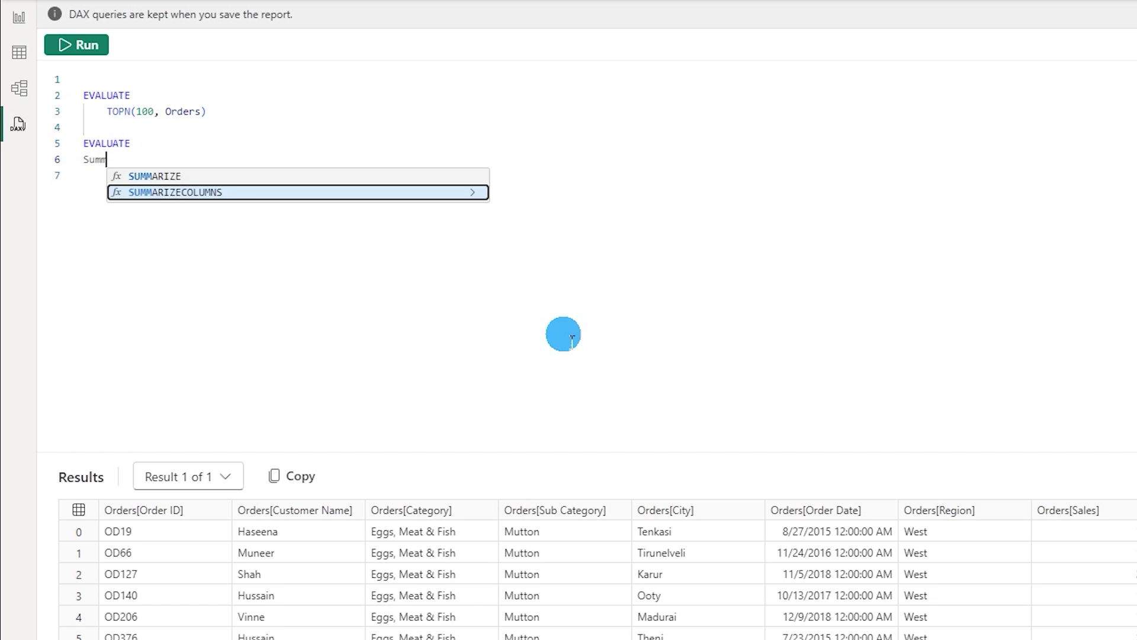
{"action": "key", "text": "Tab"}
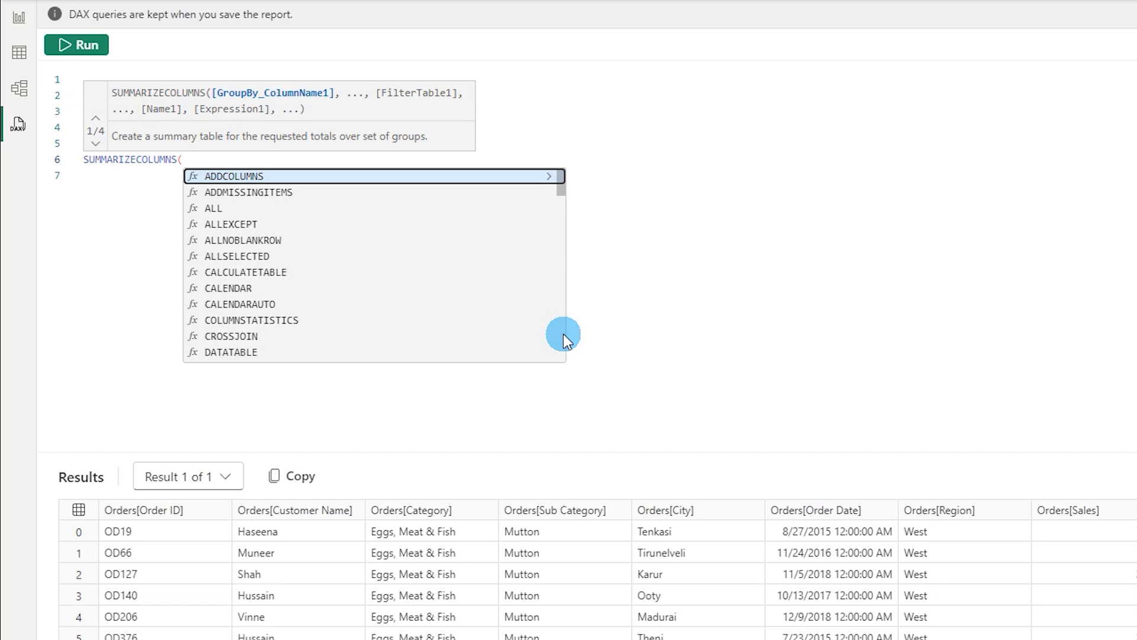
Step: Complete SUMMARIZECOLUMNS by grouping on Orders[Category] with a "Sales Amount" column based on the [Total_Sales] measure
{"action": "type", "text": "Cate"}
{"action": "key", "text": "Tab"}
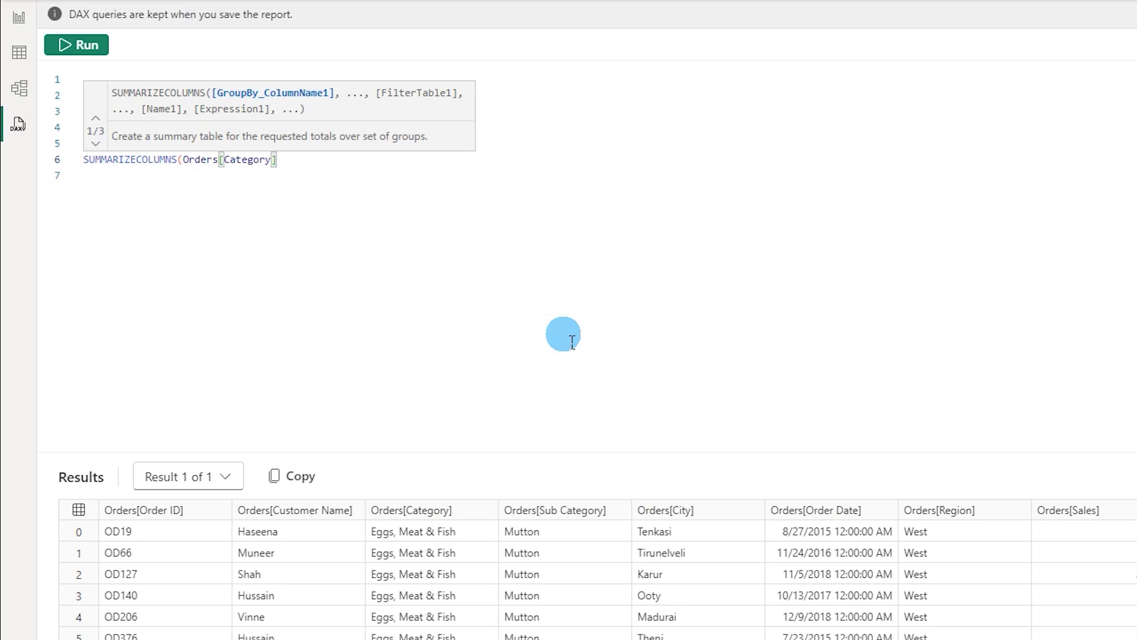
{"action": "type", "text": ","}
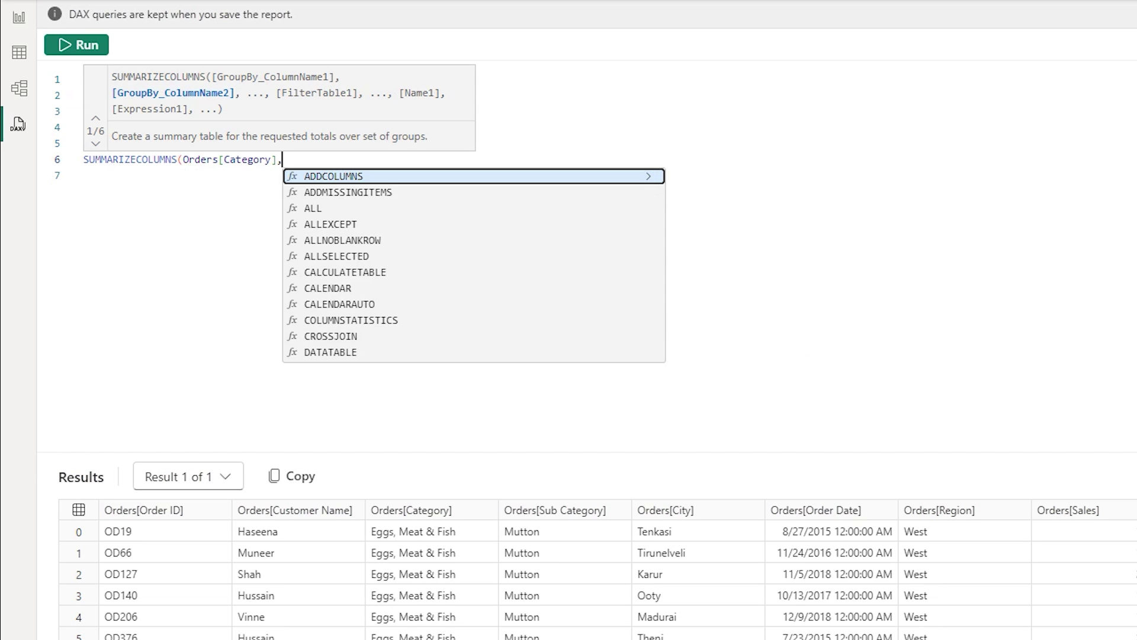
{"action": "type", "text": "\"O"}
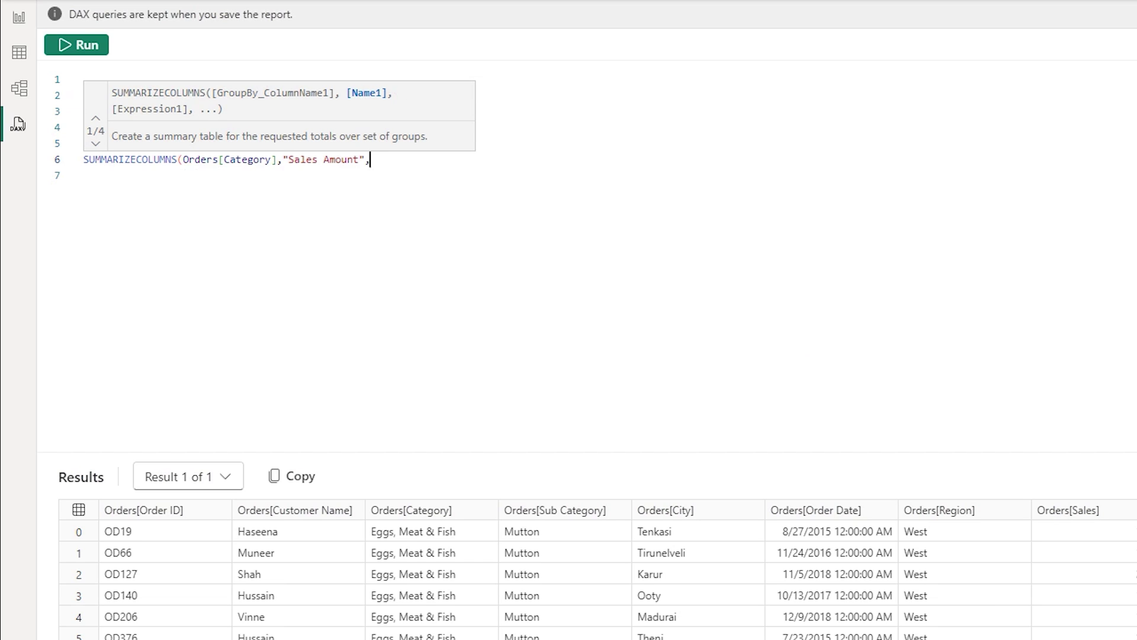
{"action": "type", "text": "Tota"}
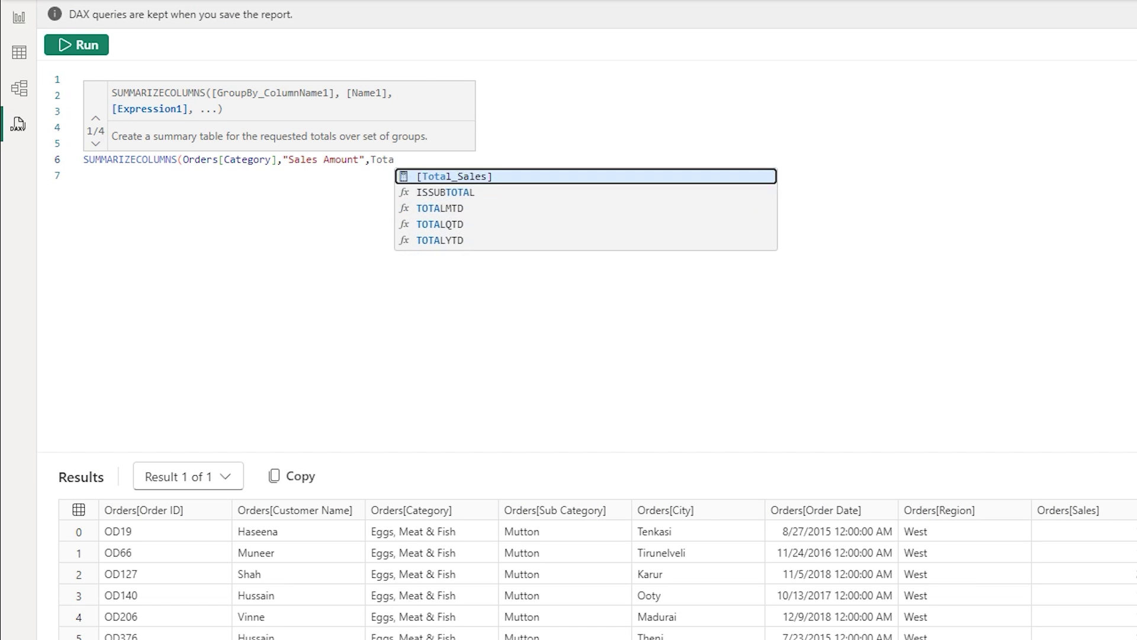
{"action": "key", "text": "Tab"}
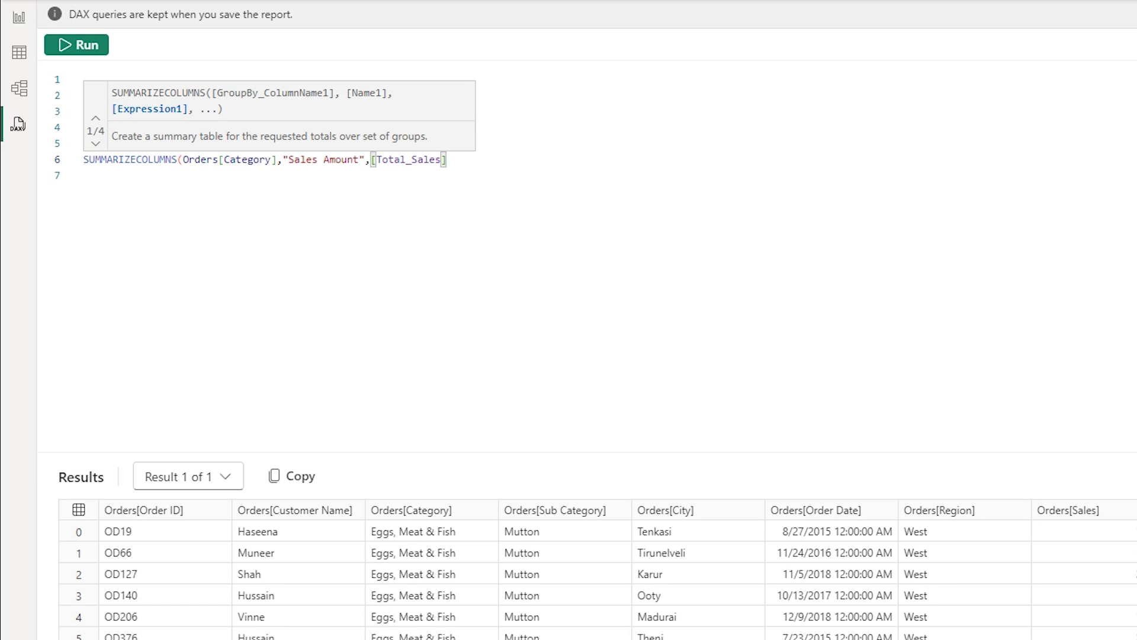
{"action": "type", "text": ")"}
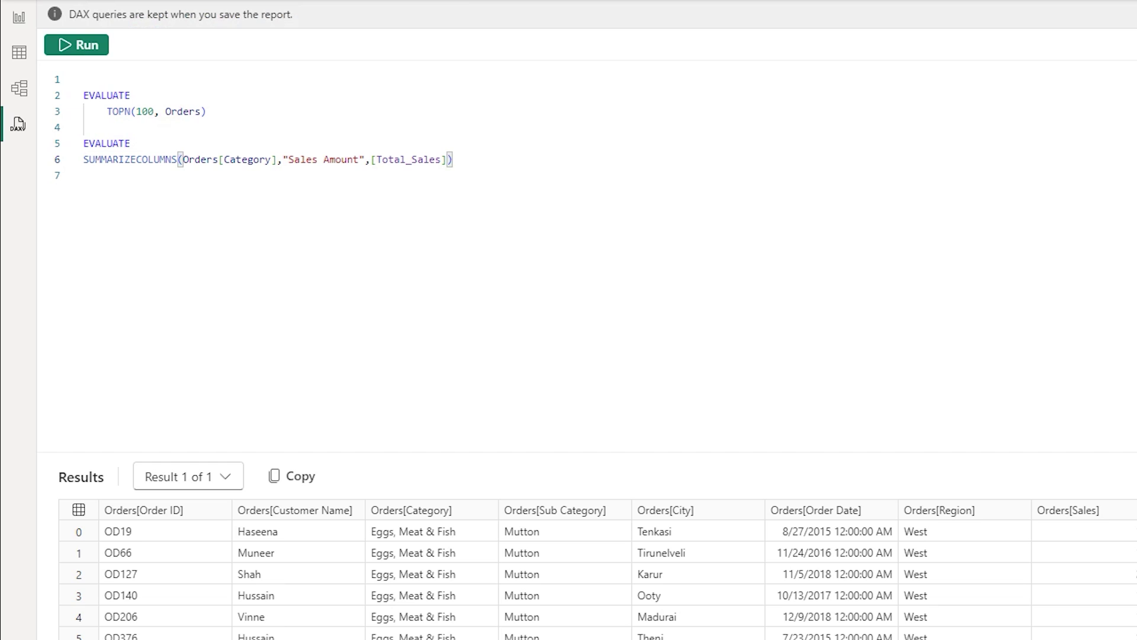
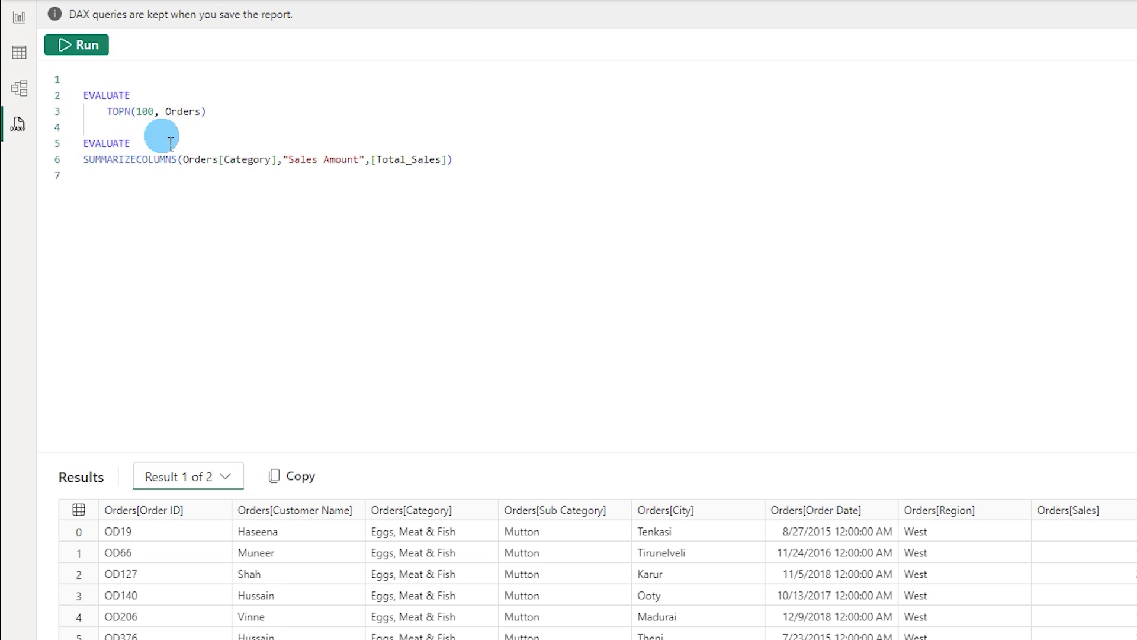
Step: Display the second query's result set of sales amount by category
{"action": "mouse_move", "coordinate": [169, 168]}
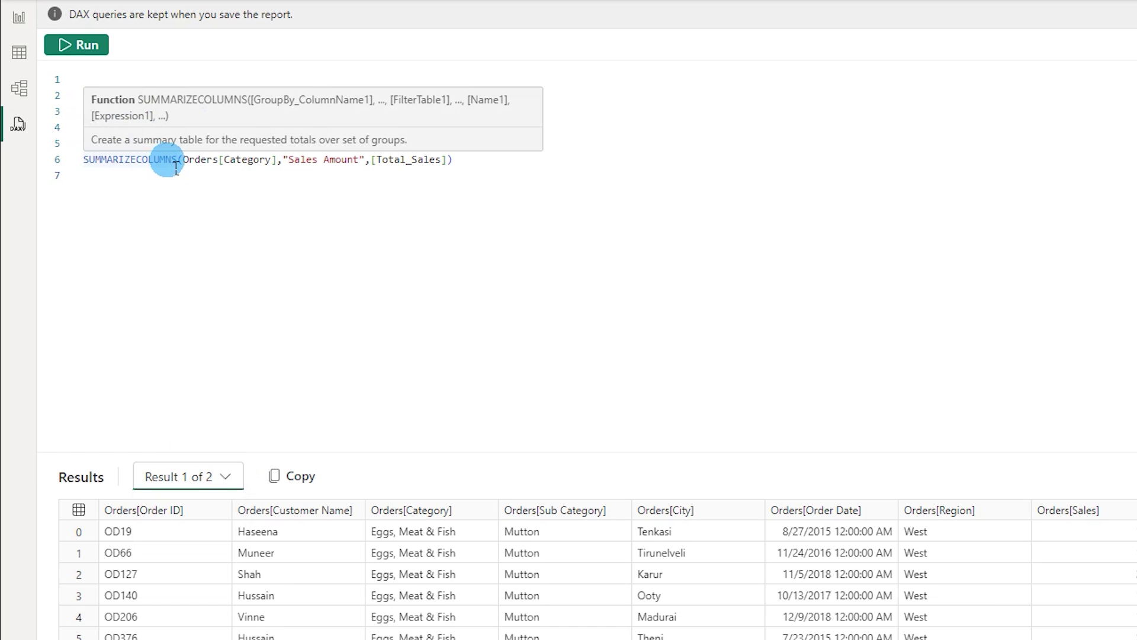
{"action": "left_click", "coordinate": [217, 475]}
{"action": "left_click", "coordinate": [194, 536]}
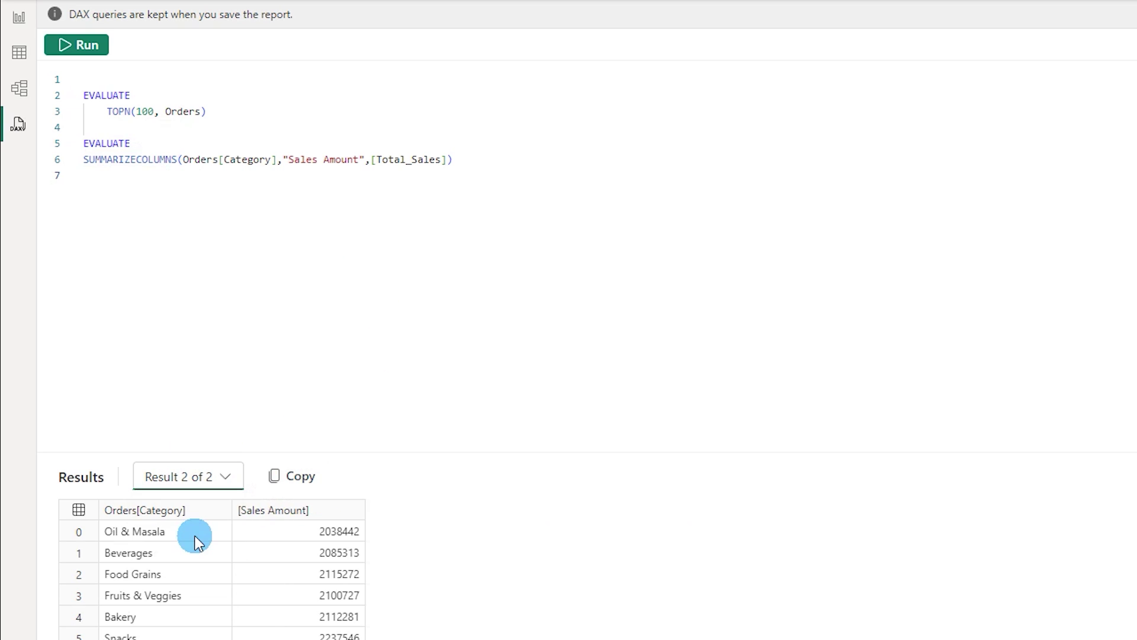
{"action": "scroll", "coordinate": [215, 538], "scroll_direction": "down", "scroll_amount": 2}
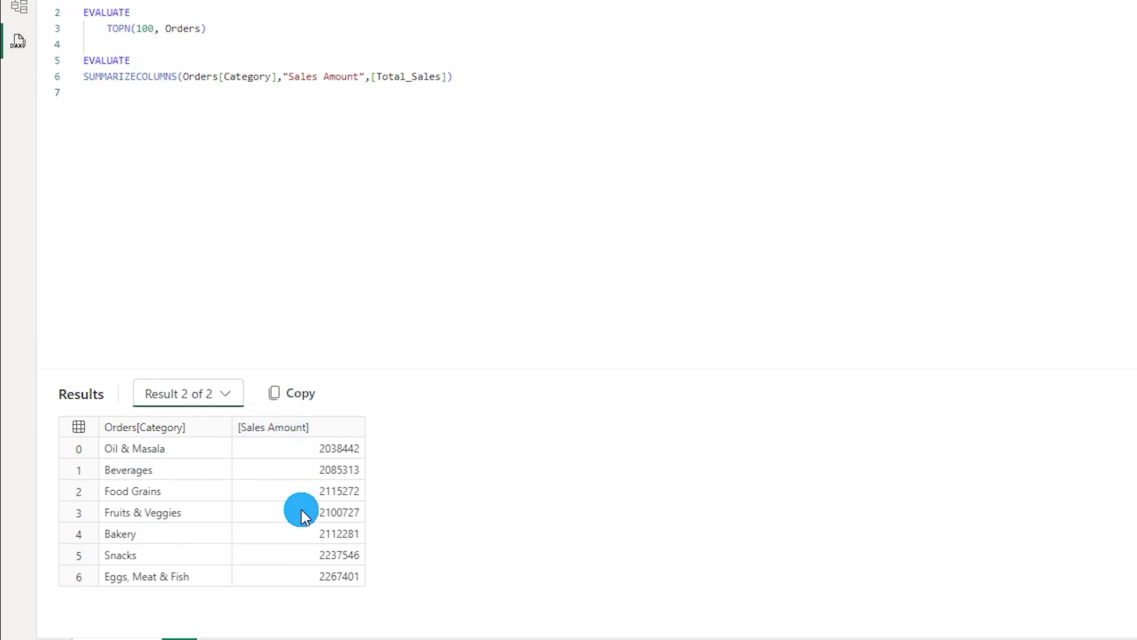
Step: Add an Order BY clause sorting the category summary by [Sales Amount] in descending order
{"action": "left_click", "coordinate": [551, 94]}
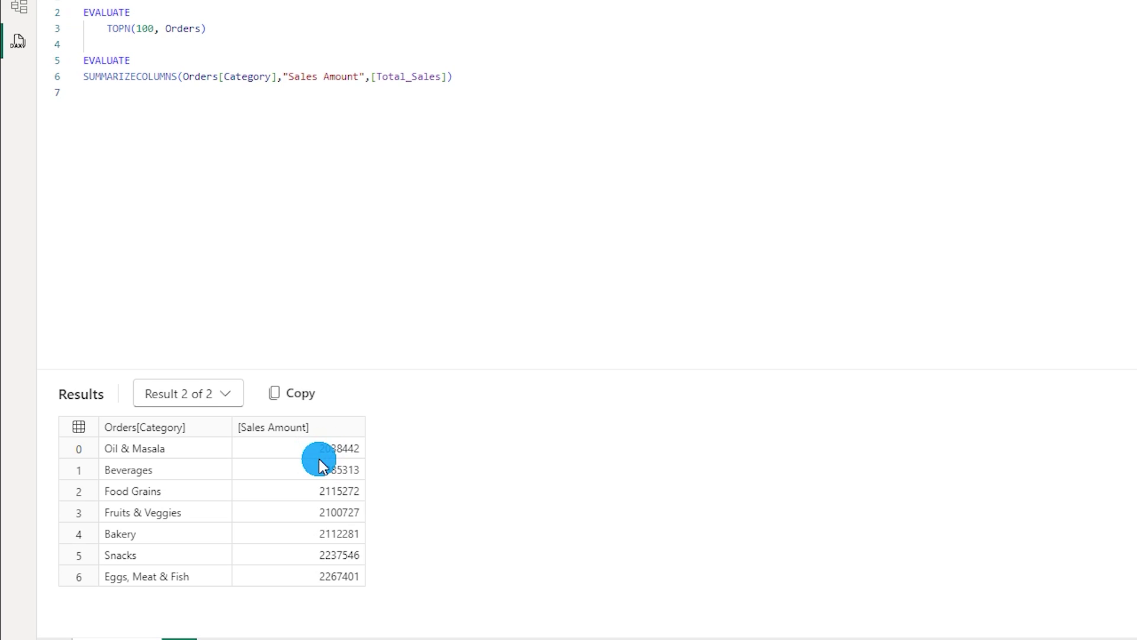
{"action": "type", "text": "Order BY"}
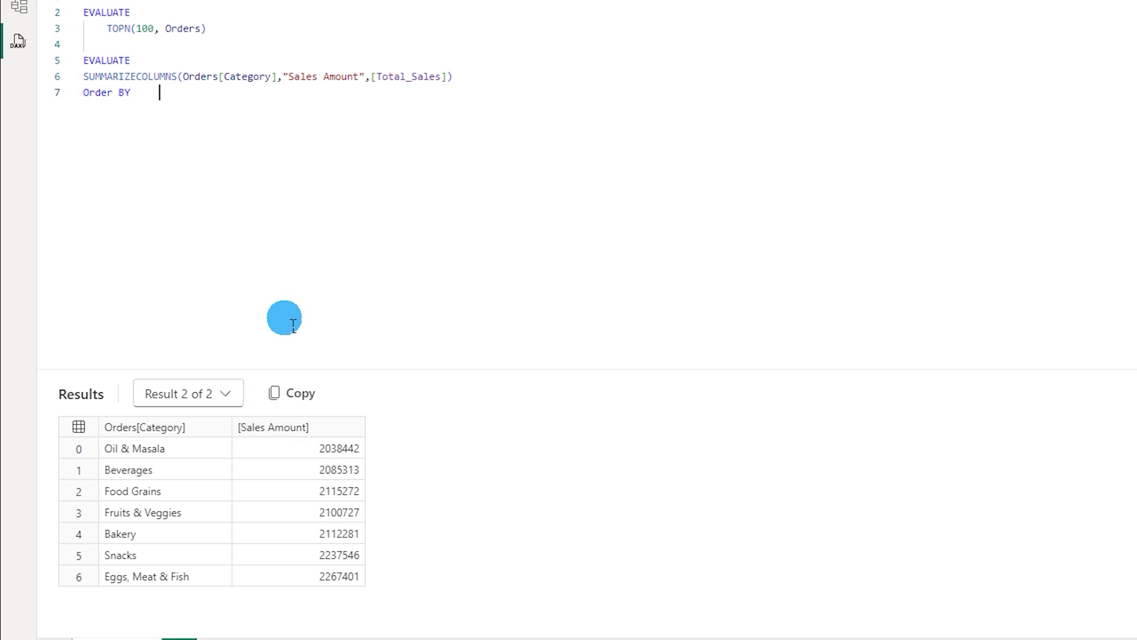
{"action": "key", "text": "BackSpace"}
{"action": "key", "text": "BackSpace"}
{"action": "key", "text": "BackSpace"}
{"action": "key", "text": "BackSpace"}
{"action": "key", "text": "Escape"}
{"action": "type", "text": "Sal"}
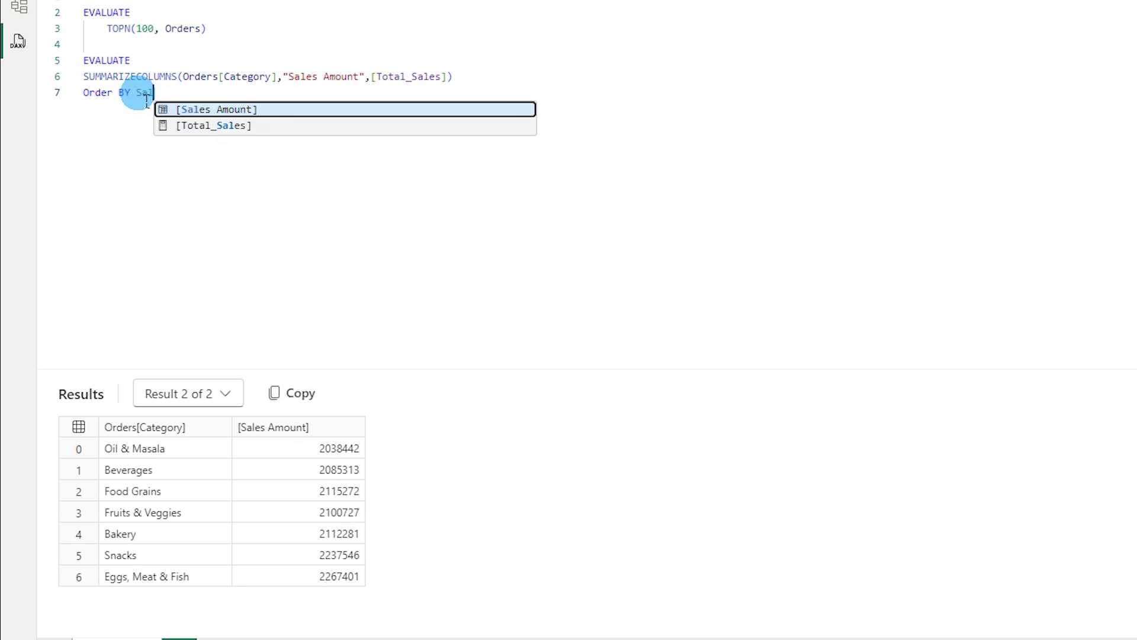
{"action": "key", "text": "Tab"}
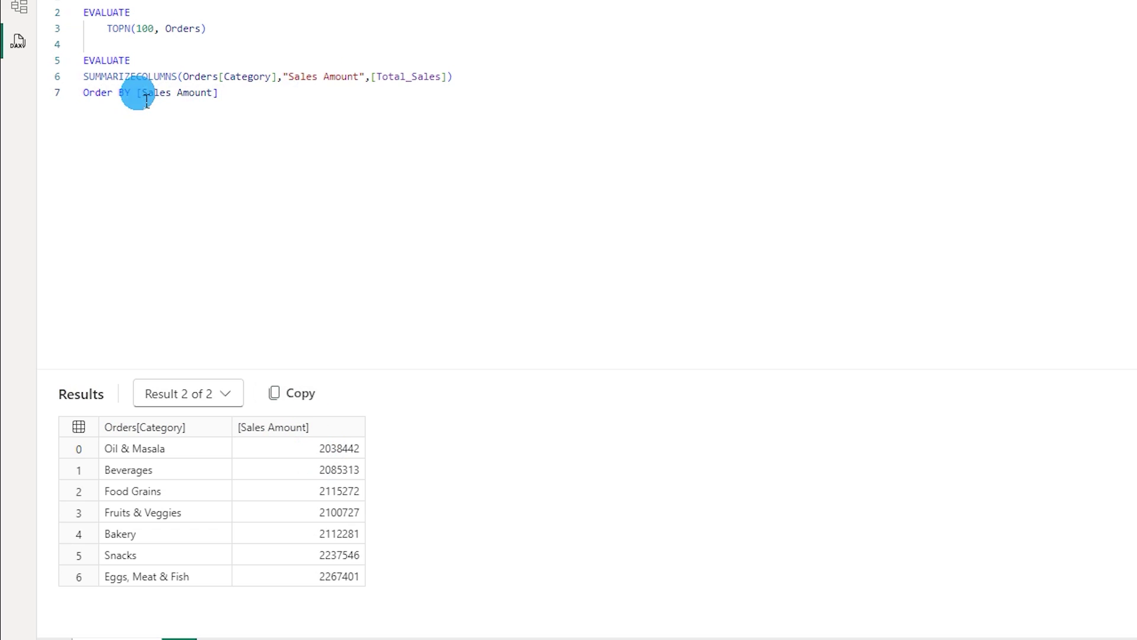
{"action": "type", "text": "Desc"}
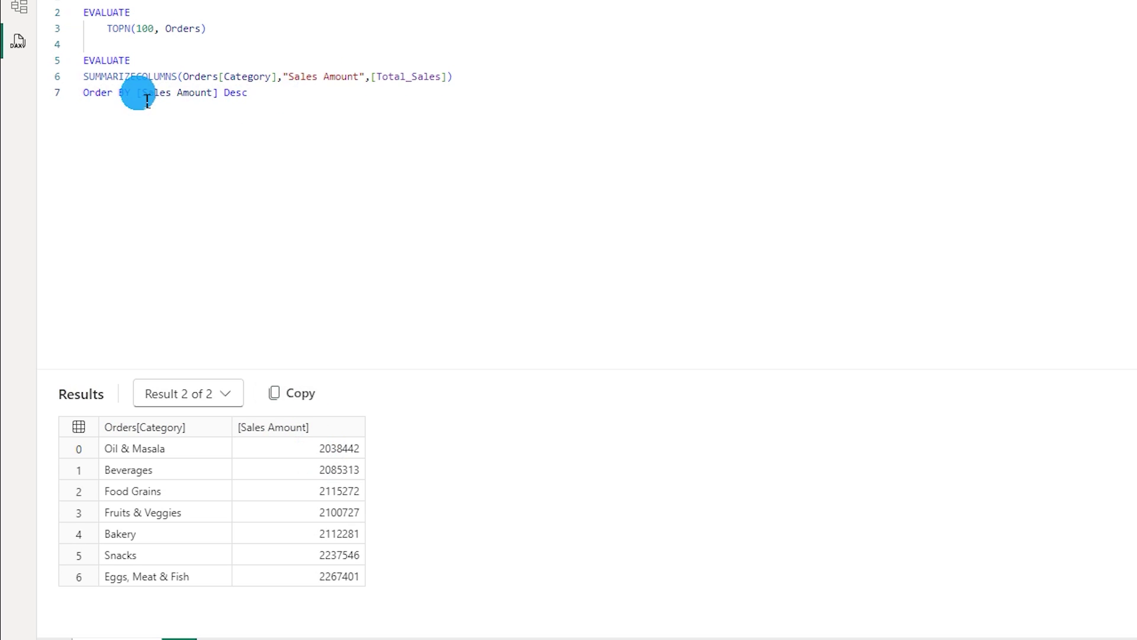
Step: Run the updated queries and display the second result set with sales amount by category
{"action": "key", "text": "F5"}
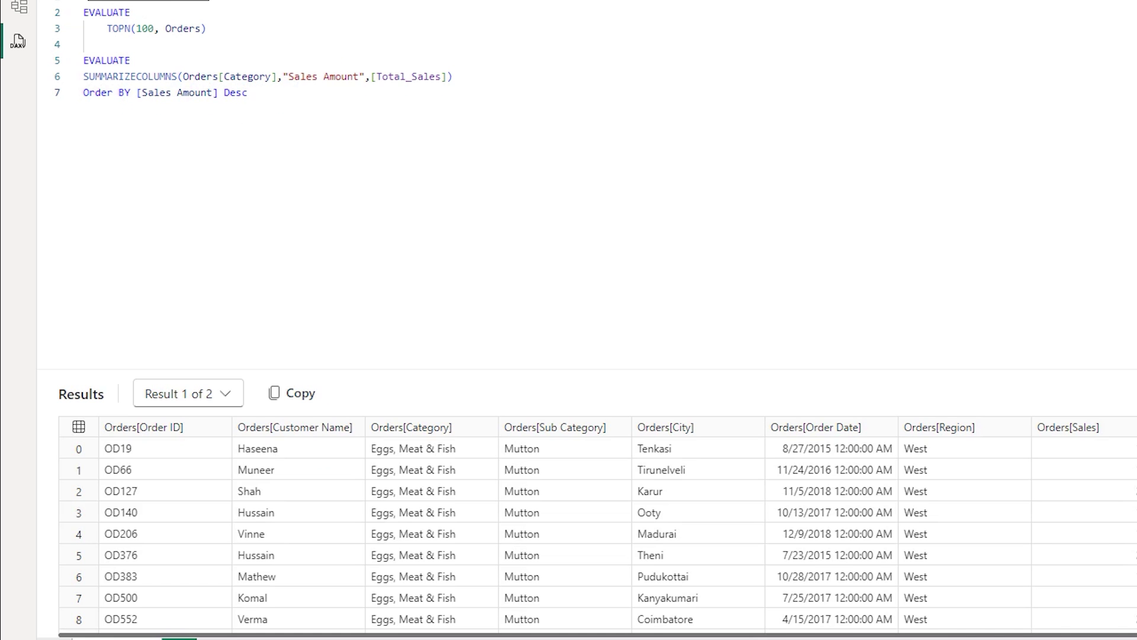
{"action": "left_click", "coordinate": [228, 394]}
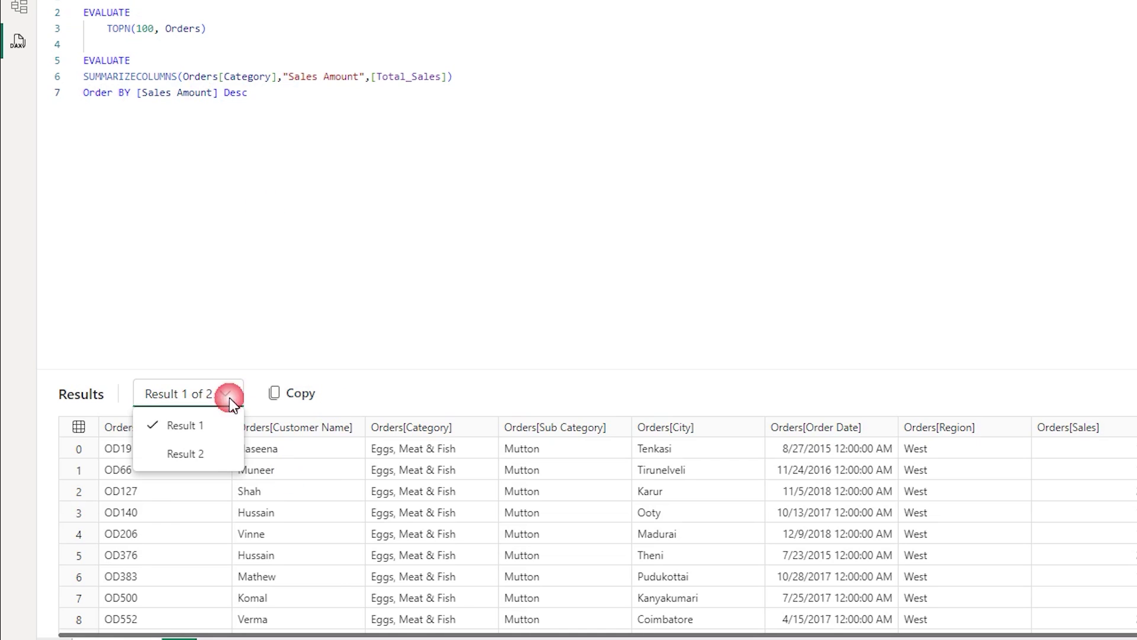
{"action": "left_click", "coordinate": [208, 455]}
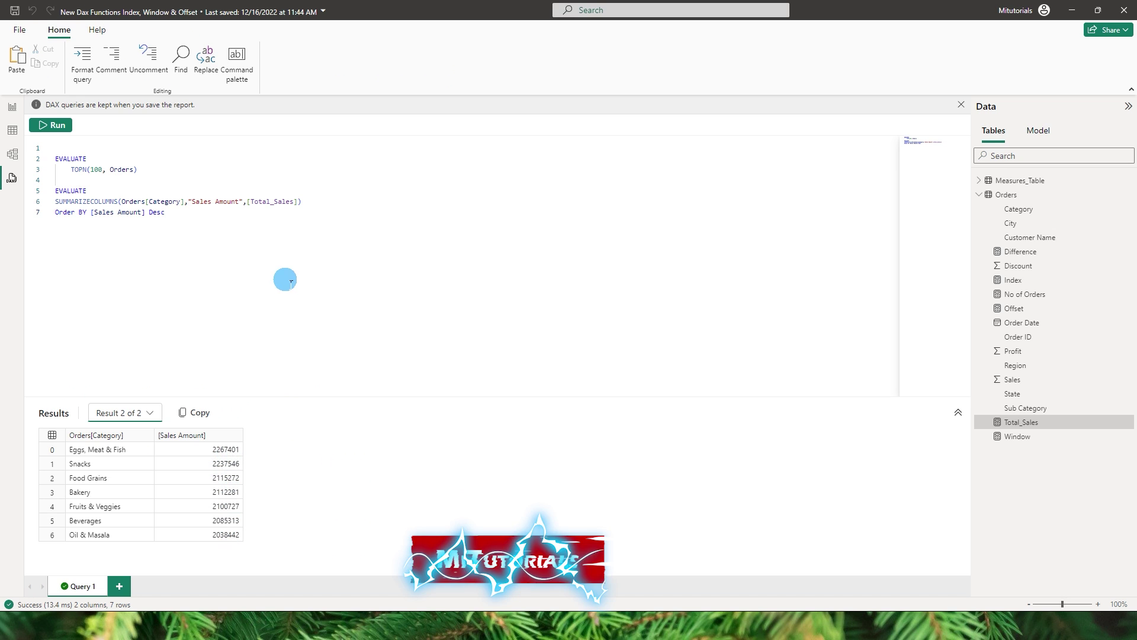
Step: Add a new query tab and generate the quick query that shows the top 100 rows of the Orders table
{"action": "left_click", "coordinate": [119, 586]}
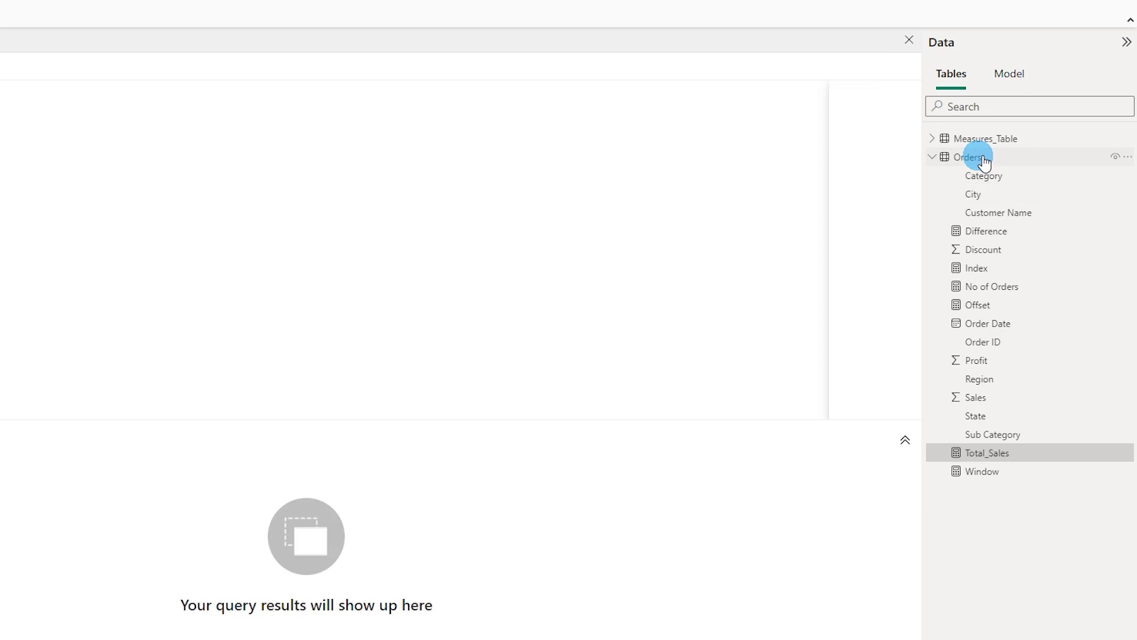
{"action": "right_click", "coordinate": [979, 157]}
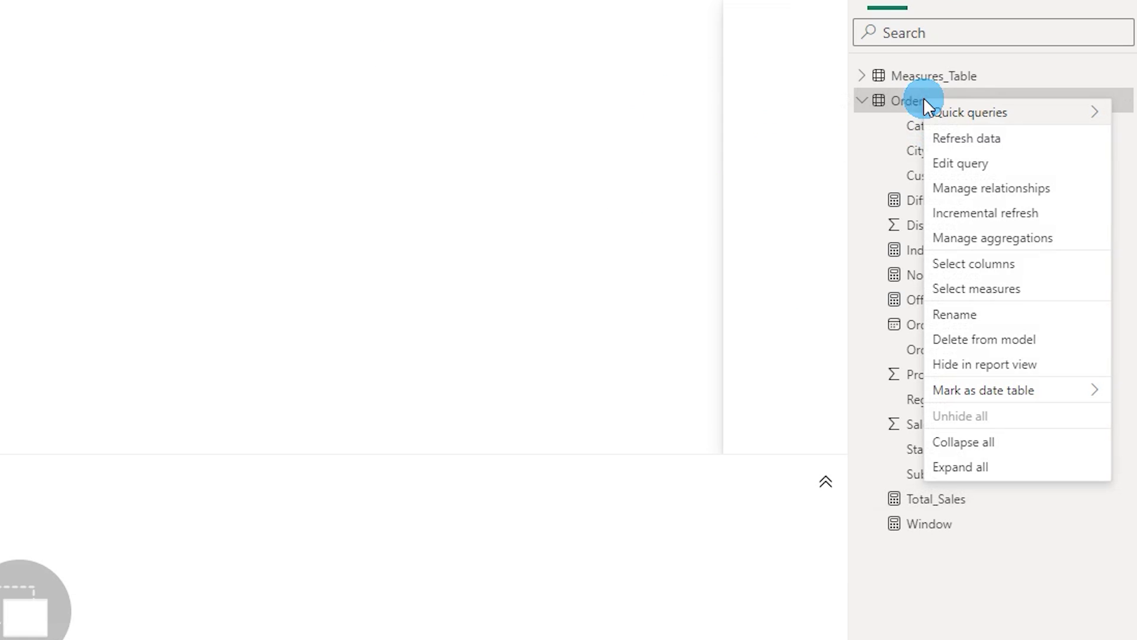
{"action": "left_click", "coordinate": [956, 118]}
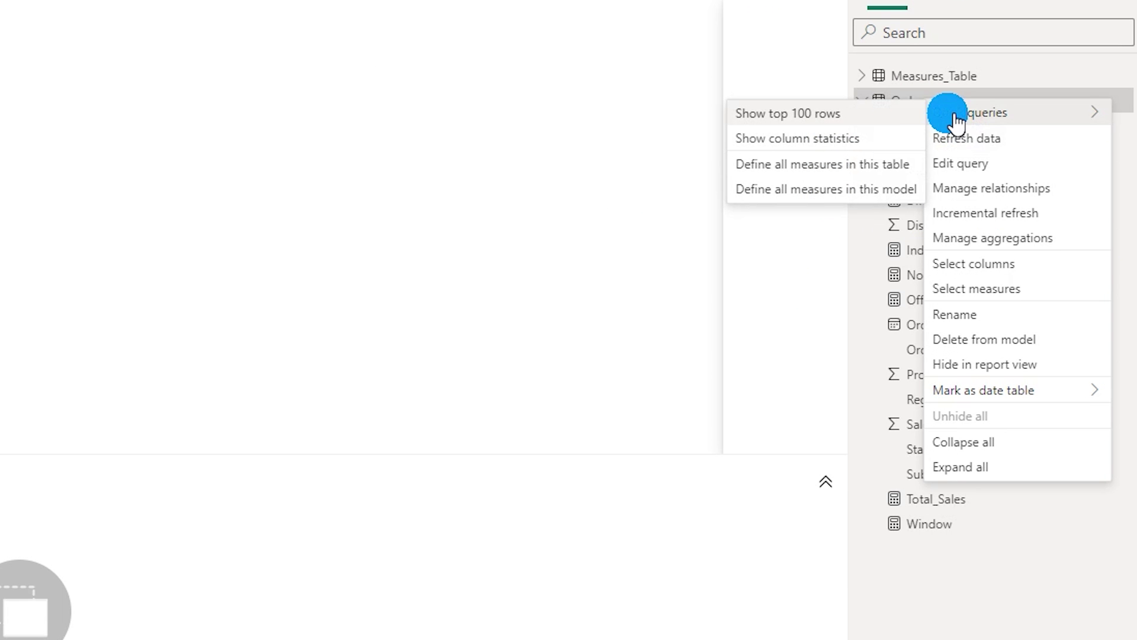
{"action": "left_click", "coordinate": [815, 114]}
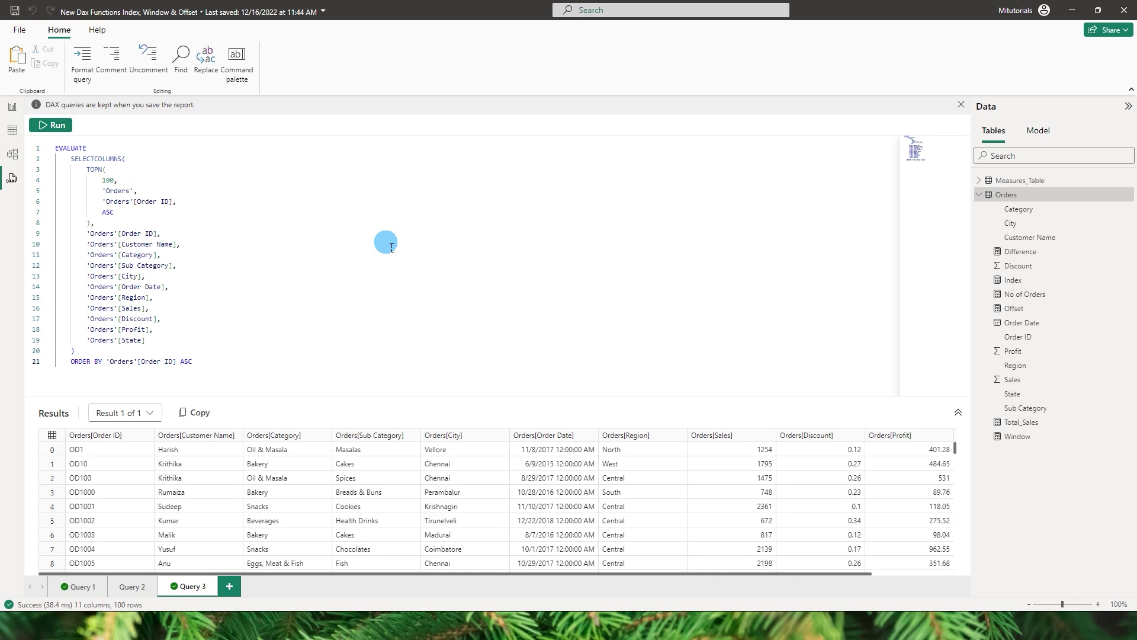
Step: Reduce the TOPN row count in the generated query to 10 and run it
{"action": "double_click", "coordinate": [108, 179]}
{"action": "type", "text": "10"}
{"action": "left_click", "coordinate": [54, 125]}
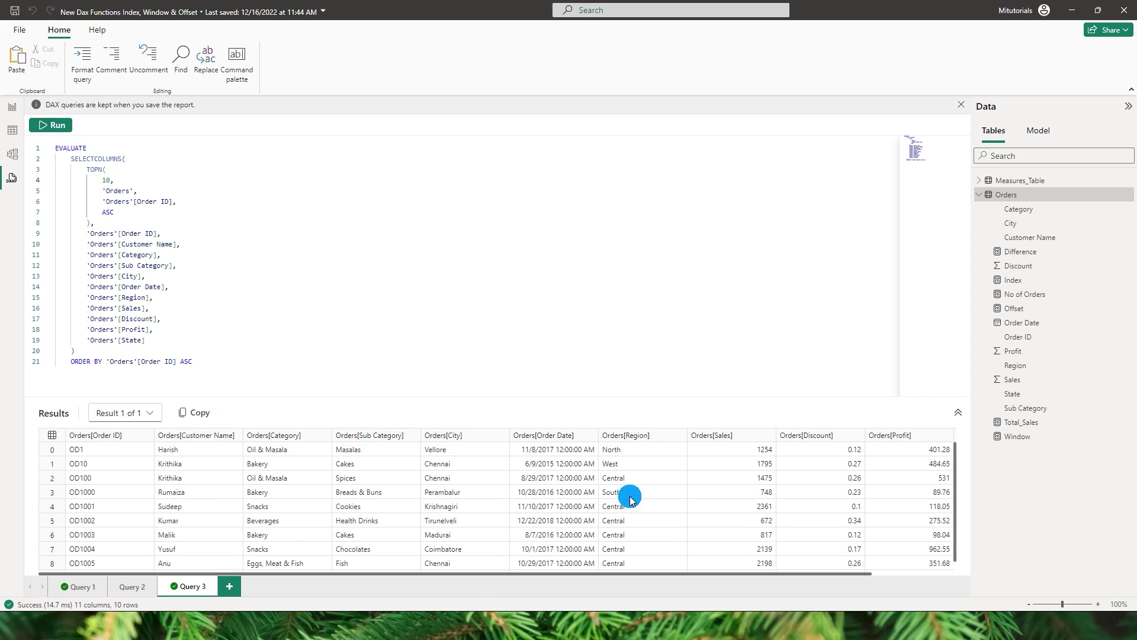
Step: Remove the City, Order Date, Region, Sales, Discount and Profit columns from SELECTCOLUMNS and rerun the query
{"action": "left_click", "coordinate": [239, 297]}
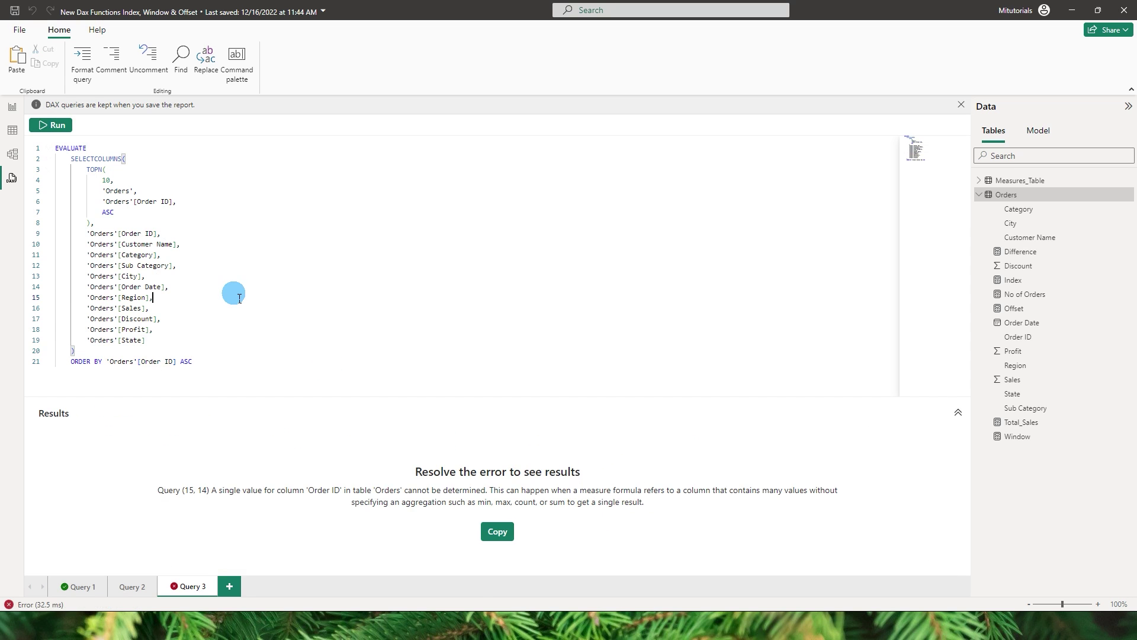
{"action": "left_click_drag", "start_coordinate": [158, 332], "coordinate": [66, 285]}
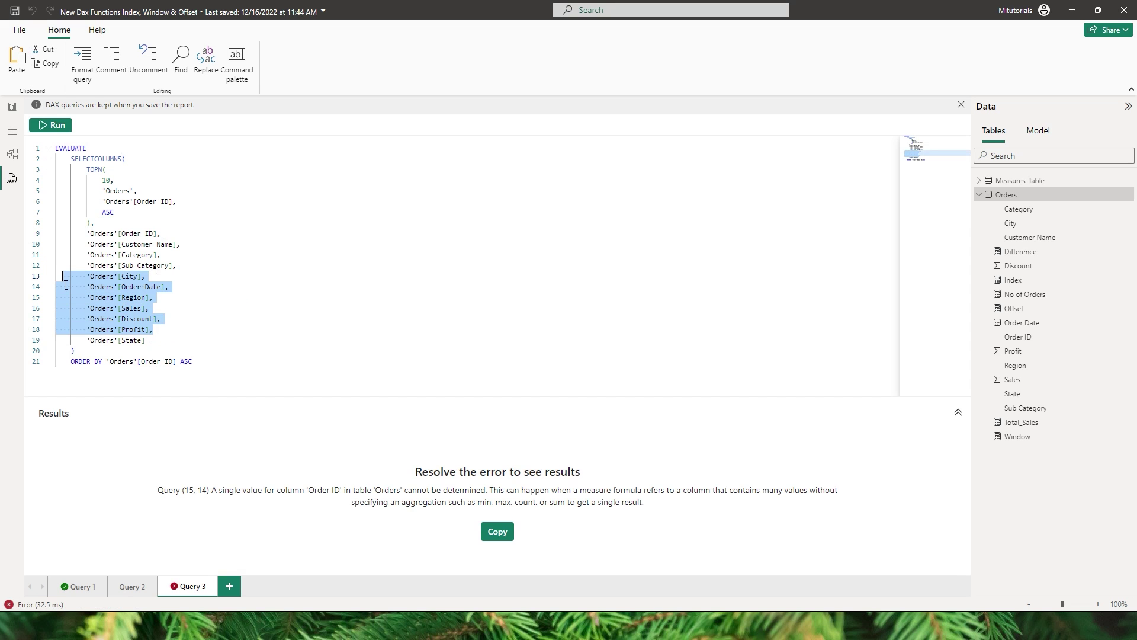
{"action": "key", "text": "Delete"}
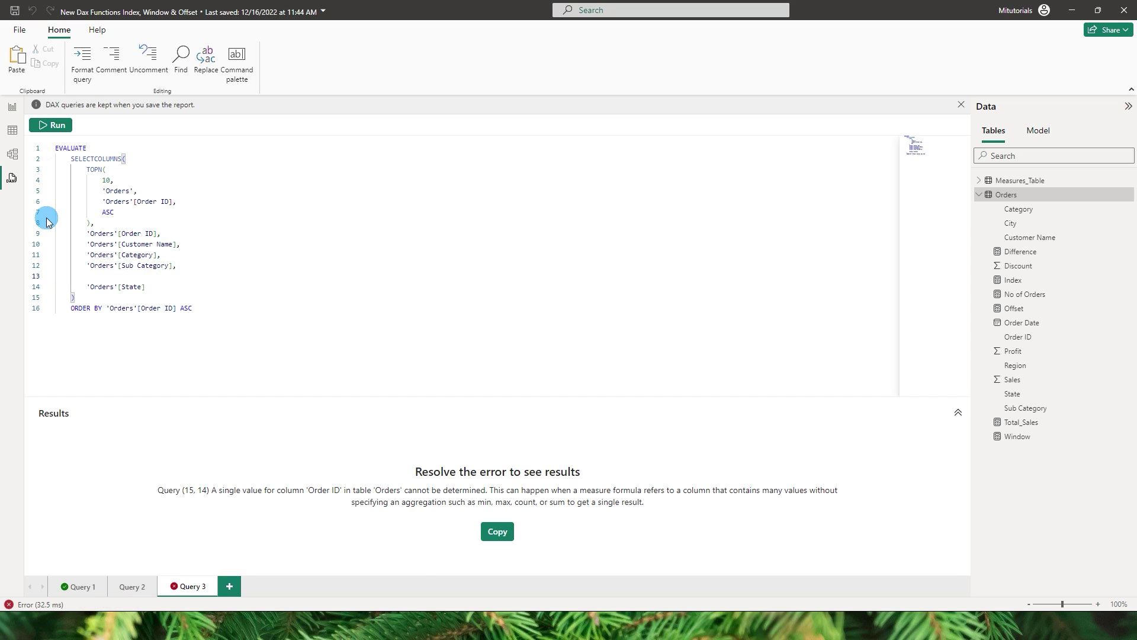
{"action": "left_click", "coordinate": [54, 125]}
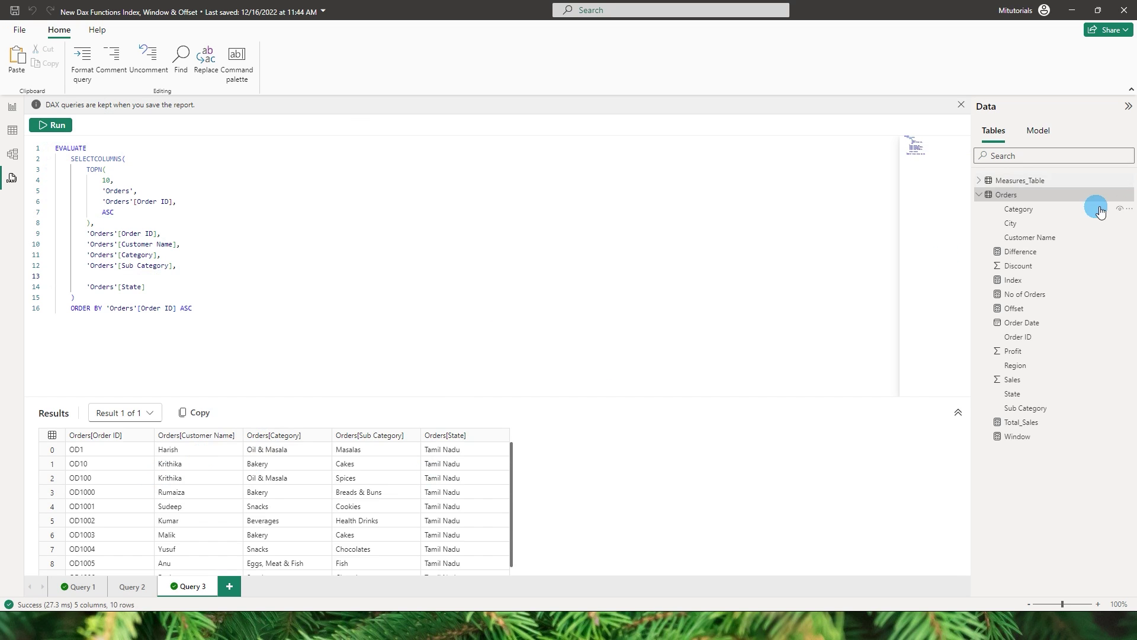
Step: Generate the column statistics quick query for the Orders table
{"action": "right_click", "coordinate": [1025, 196]}
{"action": "mouse_move", "coordinate": [1048, 207]}
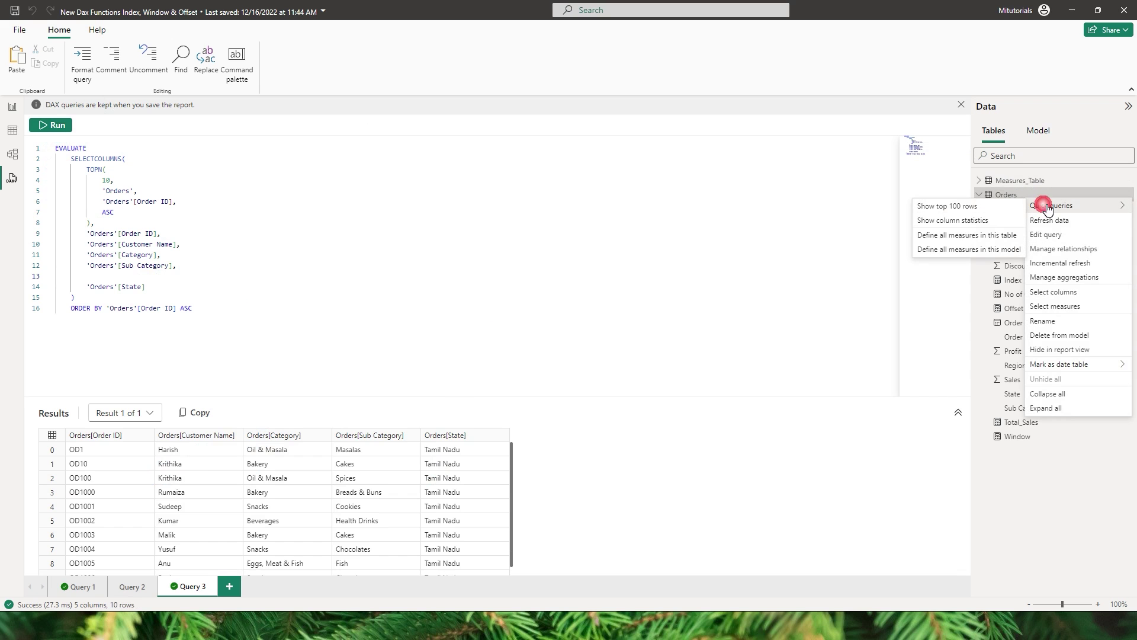
{"action": "left_click", "coordinate": [947, 221]}
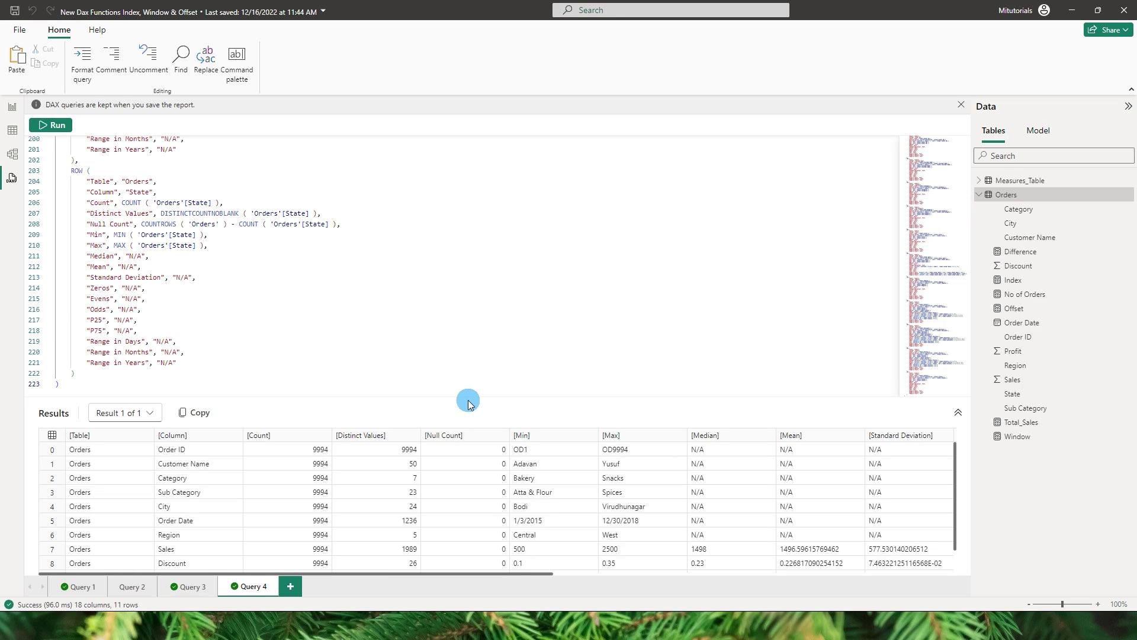
Step: Enlarge the results area and examine the distinct counts and remaining statistics for the Orders columns
{"action": "left_click_drag", "start_coordinate": [473, 405], "coordinate": [484, 198]}
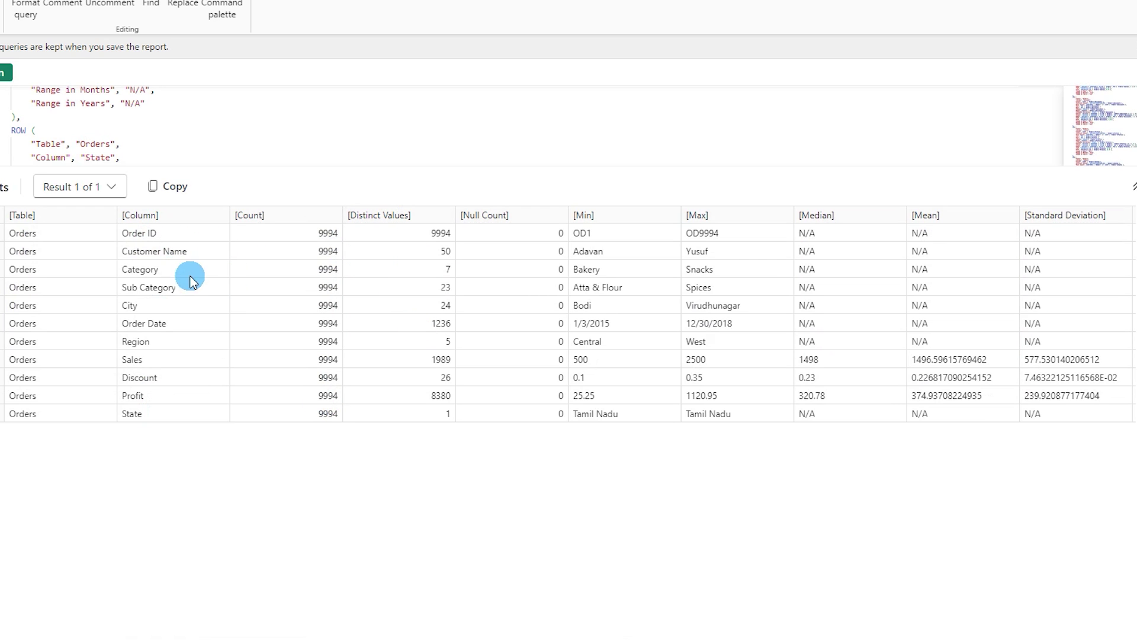
{"action": "left_click", "coordinate": [445, 272]}
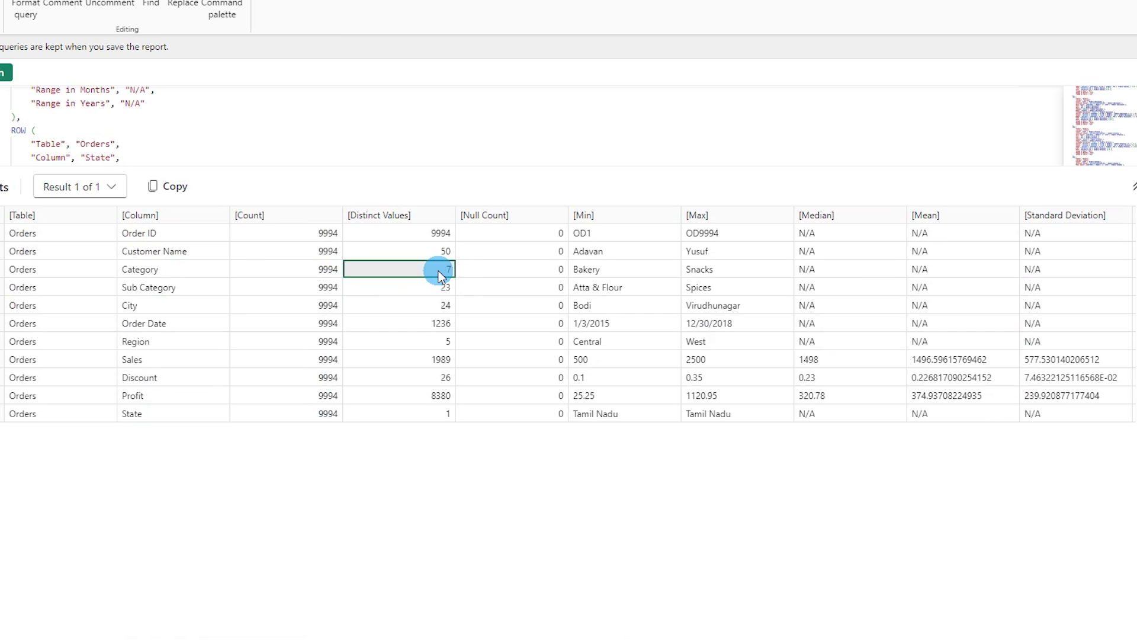
{"action": "left_click", "coordinate": [433, 254]}
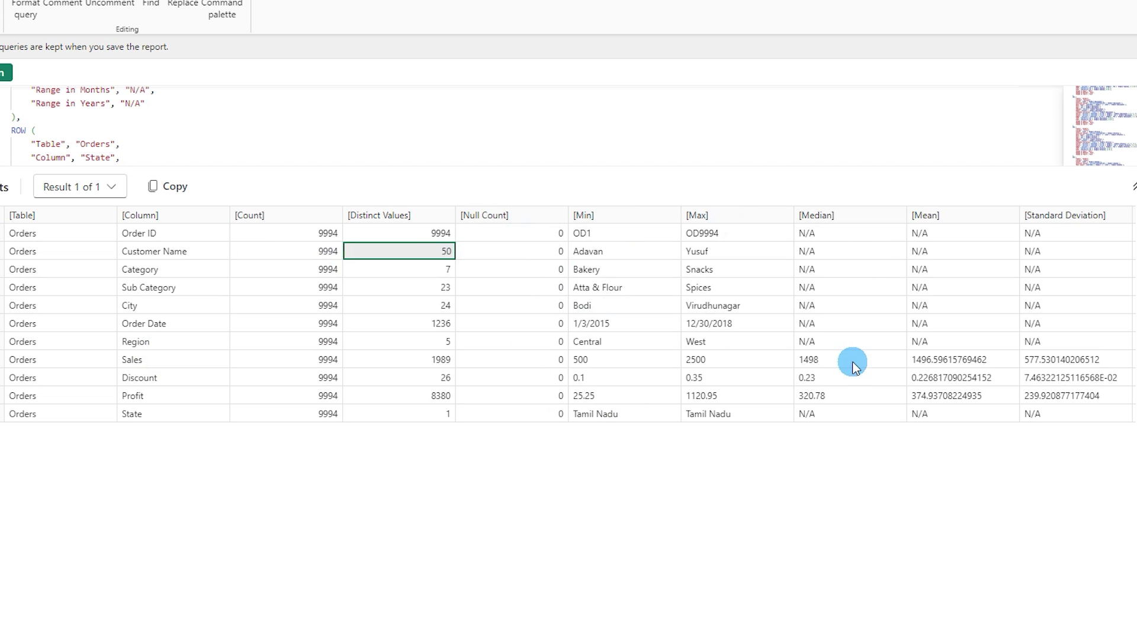
{"action": "left_click_drag", "start_coordinate": [540, 635], "coordinate": [949, 636]}
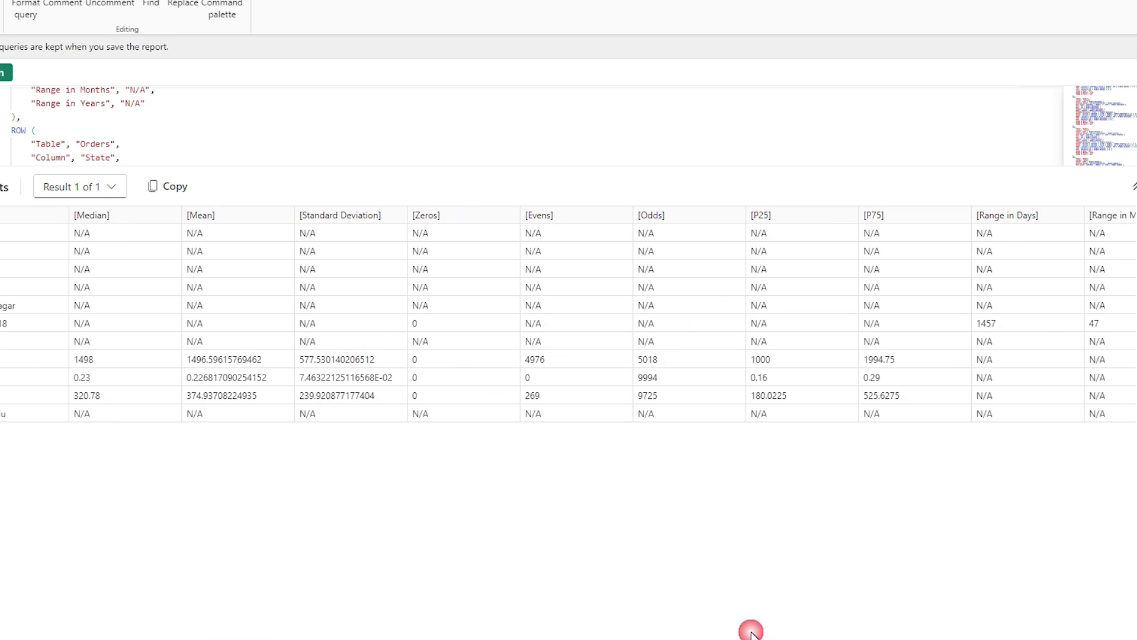
{"action": "scroll", "coordinate": [568, 314], "scroll_direction": "right", "scroll_amount": 3}
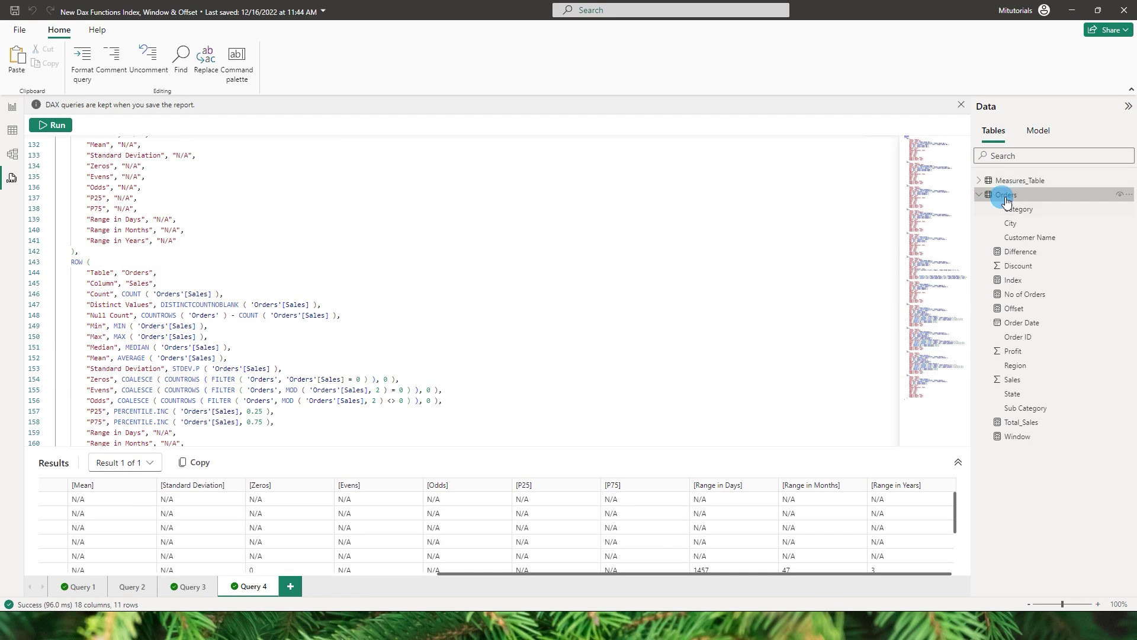
Step: Generate a quick query that defines all measures in the Orders table
{"action": "right_click", "coordinate": [1006, 194]}
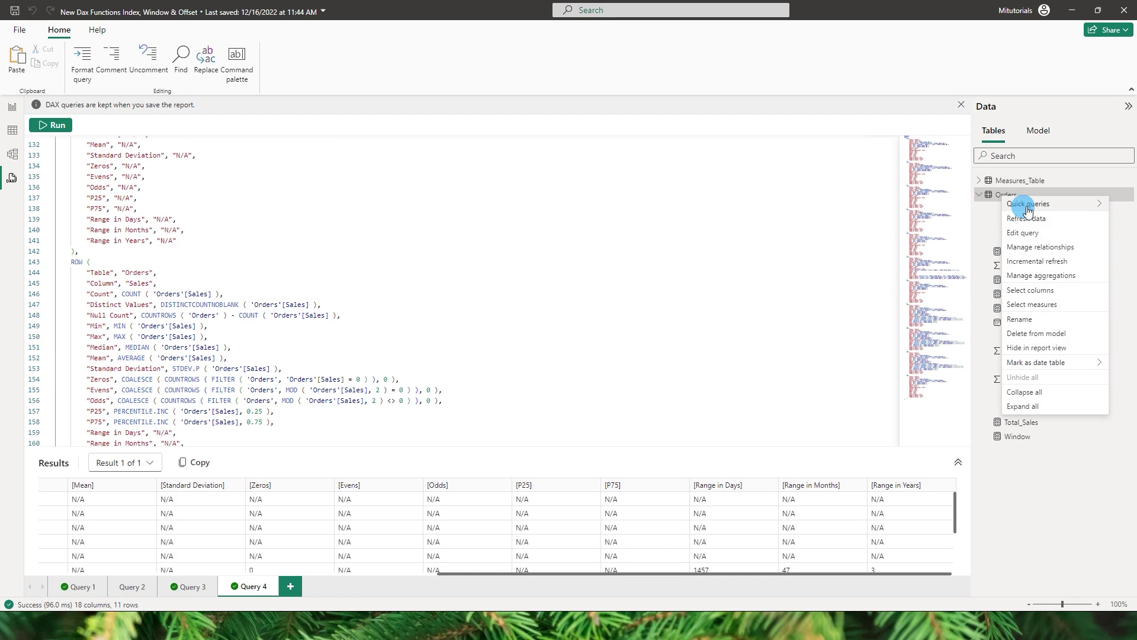
{"action": "mouse_move", "coordinate": [1029, 206]}
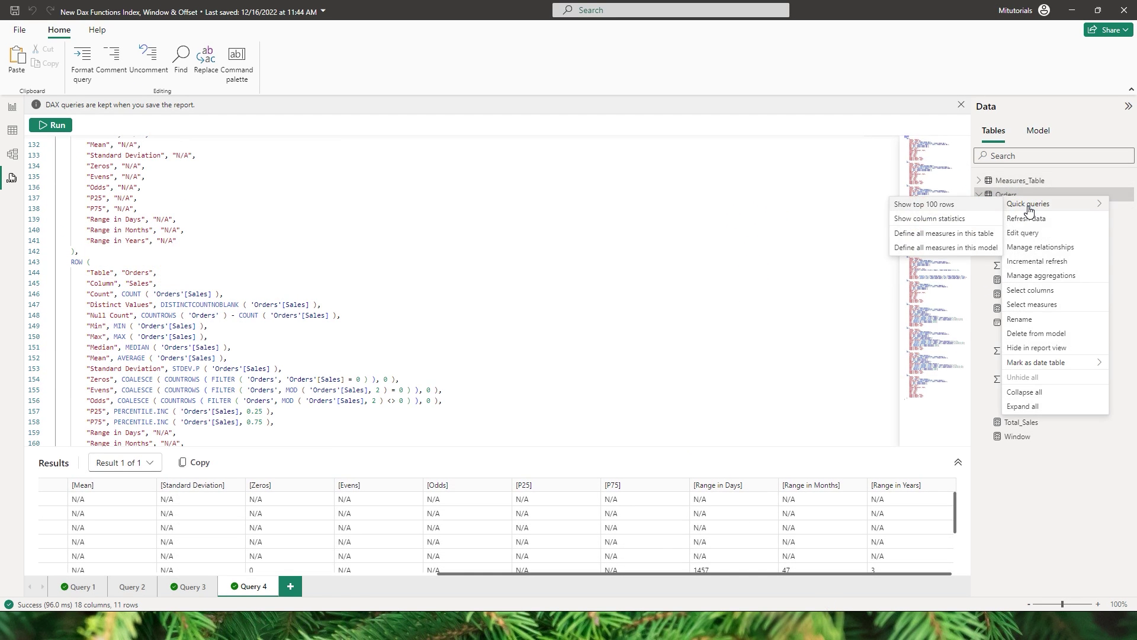
{"action": "left_click", "coordinate": [922, 236]}
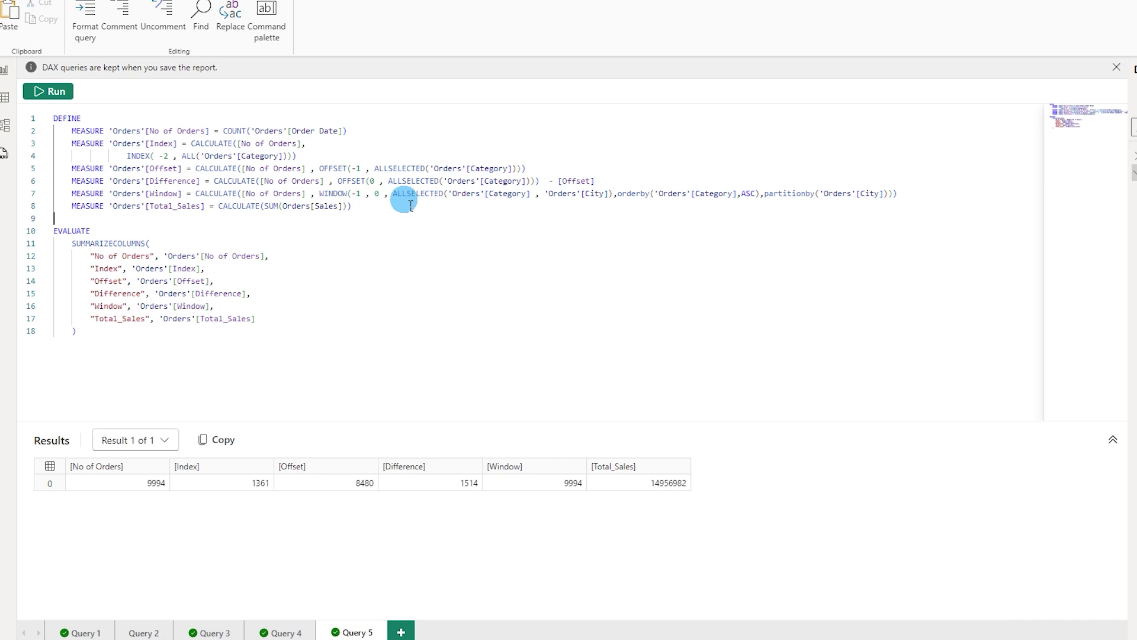
Step: Compare the No of Orders, Offset and Total_Sales results with the measure definitions in the generated query
{"action": "left_click", "coordinate": [196, 244]}
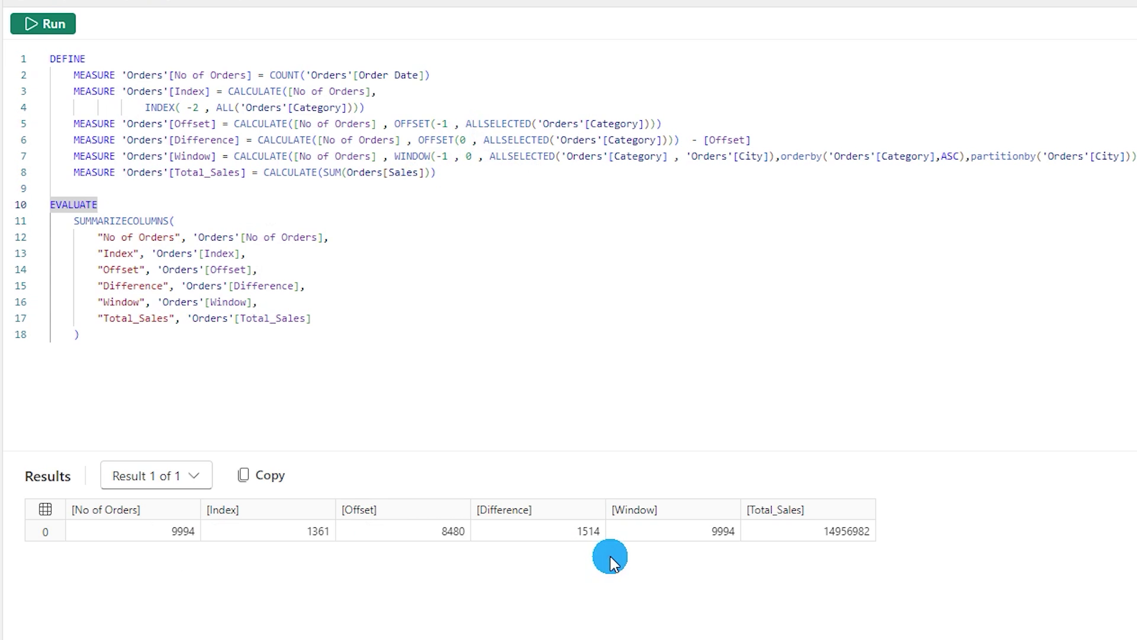
{"action": "left_click", "coordinate": [151, 539]}
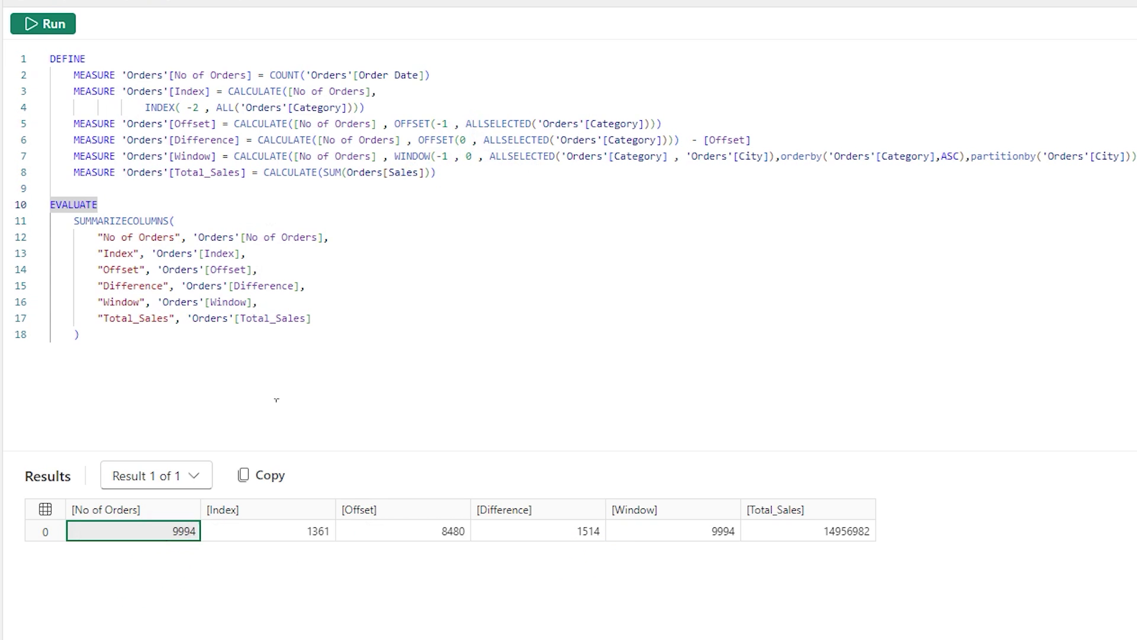
{"action": "left_click", "coordinate": [438, 74]}
{"action": "left_click_drag", "start_coordinate": [388, 76], "coordinate": [277, 78]}
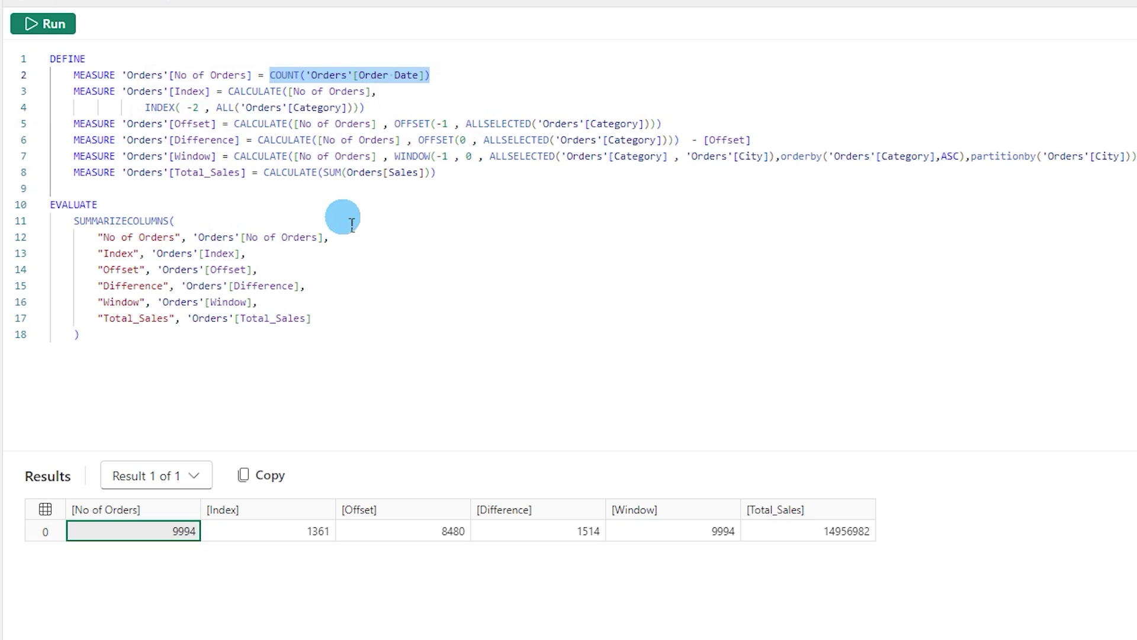
{"action": "left_click", "coordinate": [349, 534]}
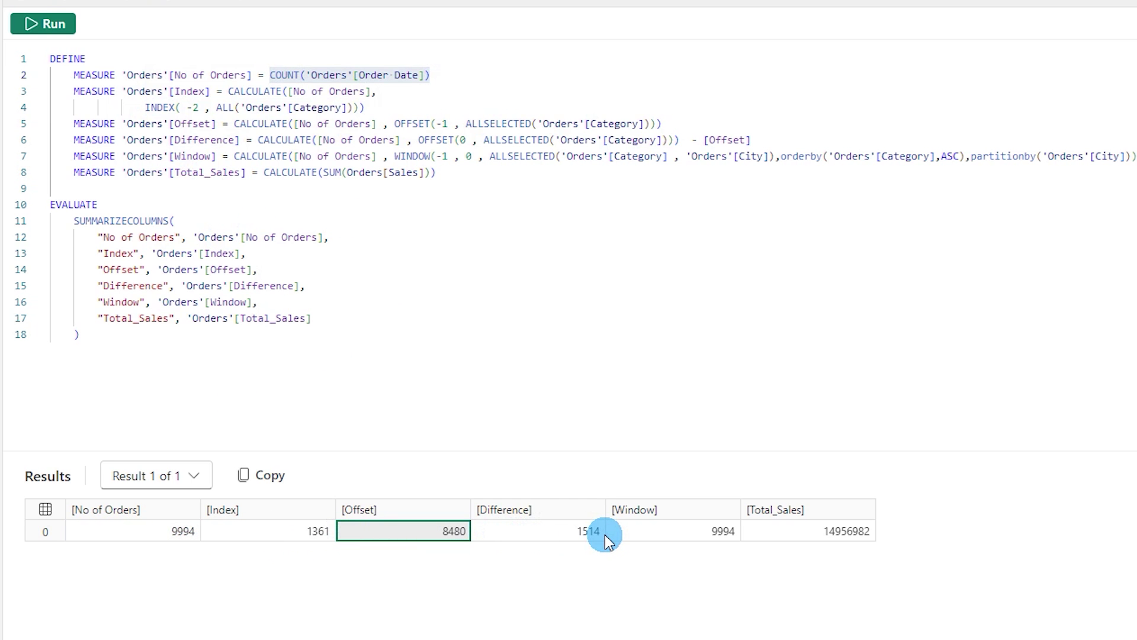
{"action": "left_click", "coordinate": [827, 538]}
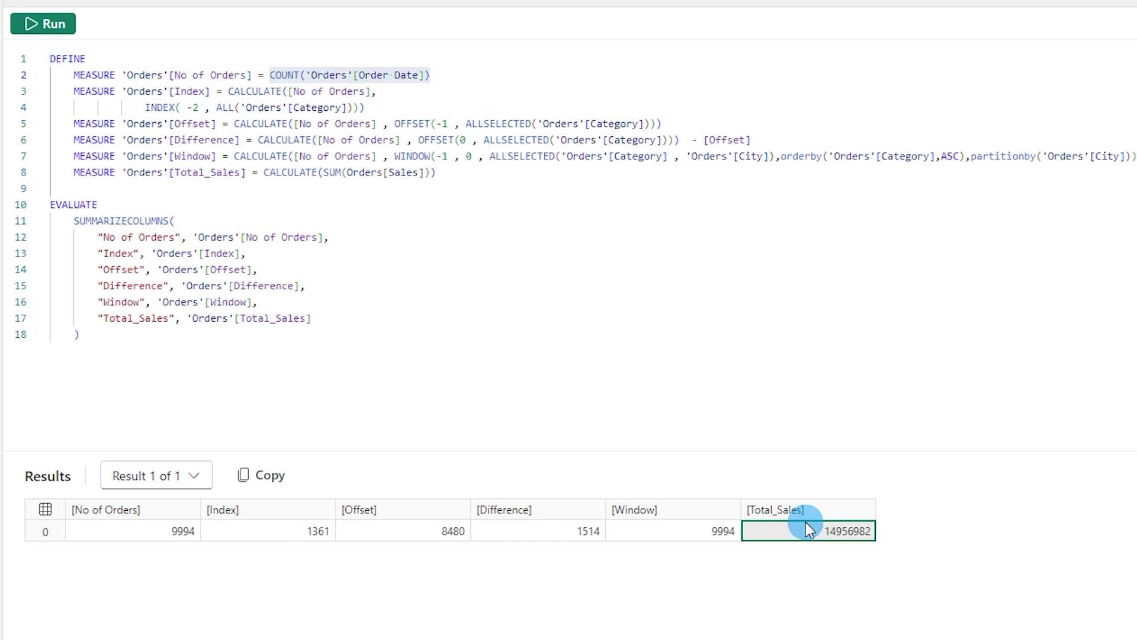
{"action": "left_click_drag", "start_coordinate": [436, 173], "coordinate": [253, 173]}
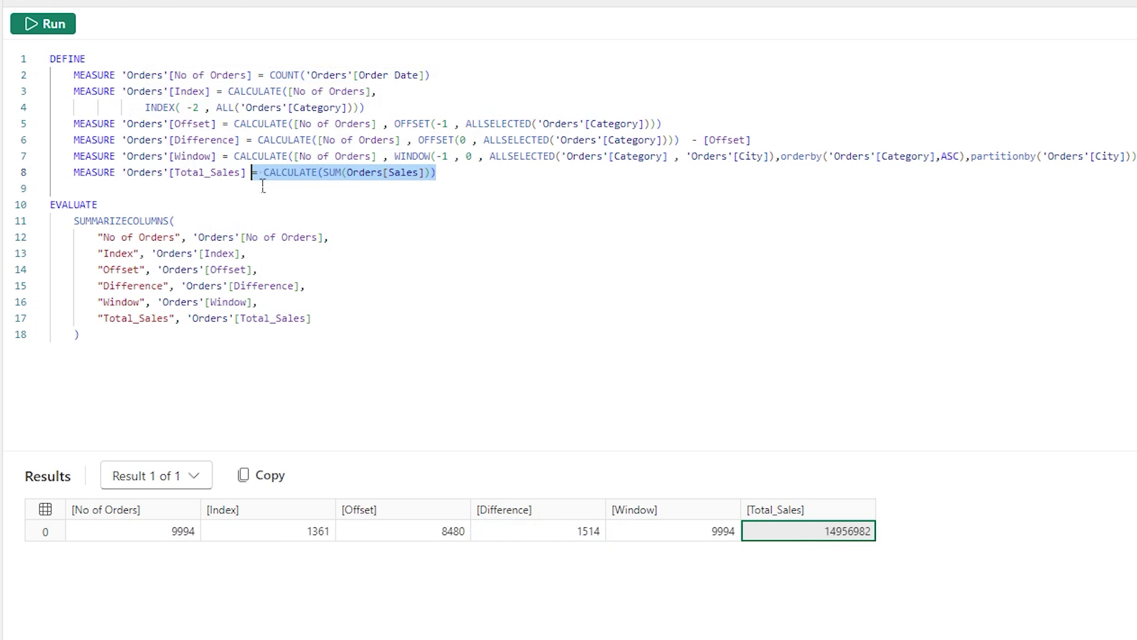
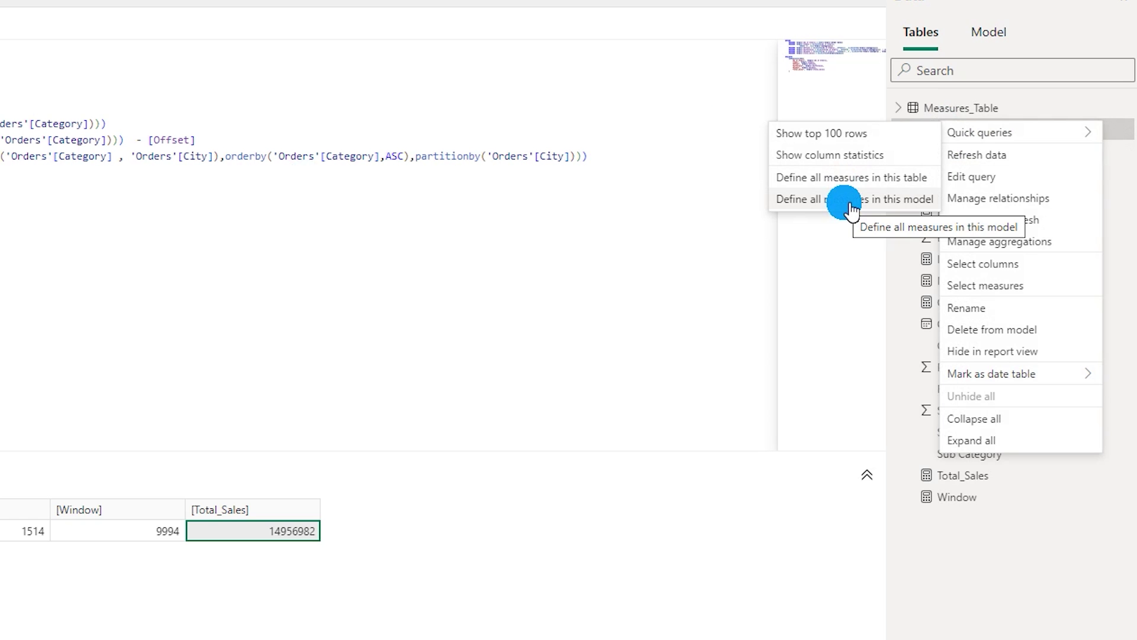
Step: Generate a quick query that defines all measures in the model
{"action": "left_click", "coordinate": [851, 205]}
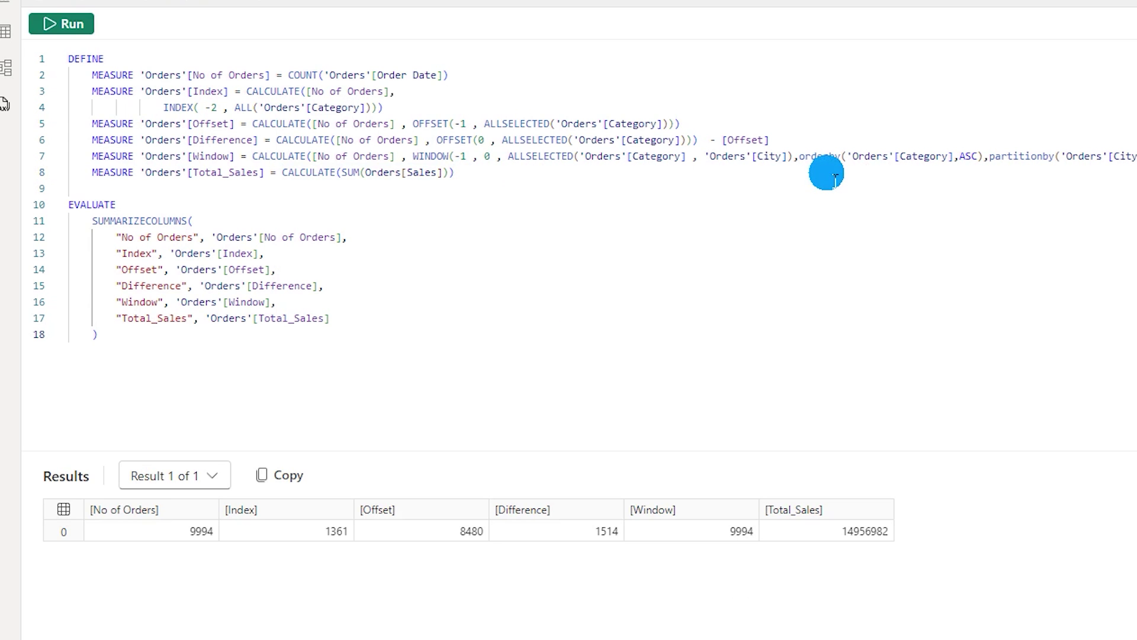
{"action": "left_click", "coordinate": [694, 225]}
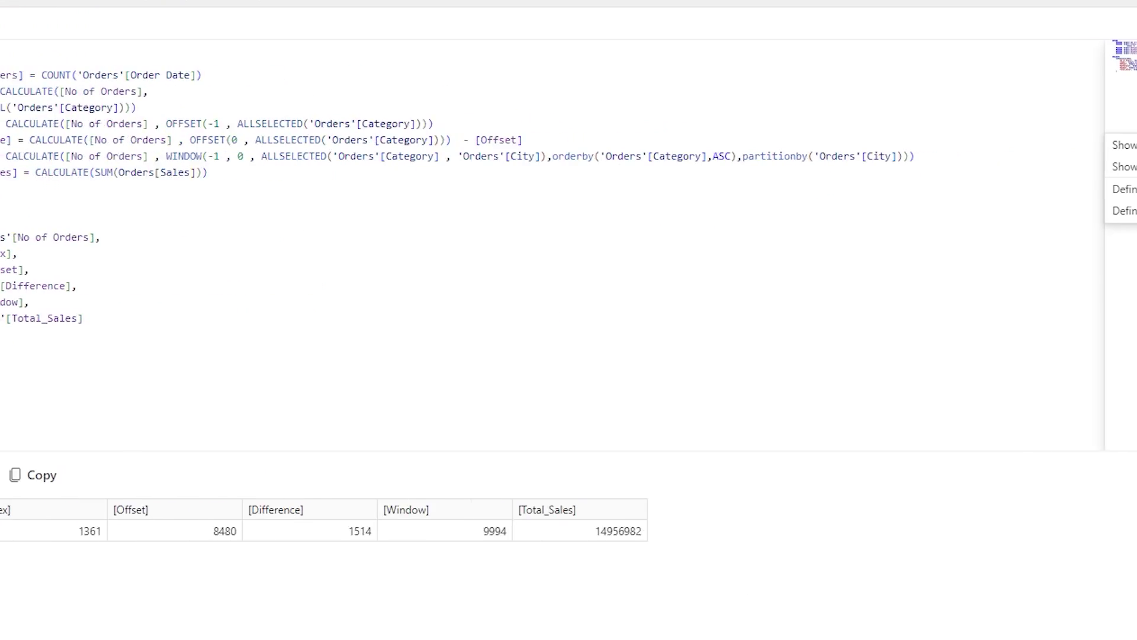
{"action": "left_click", "coordinate": [898, 291]}
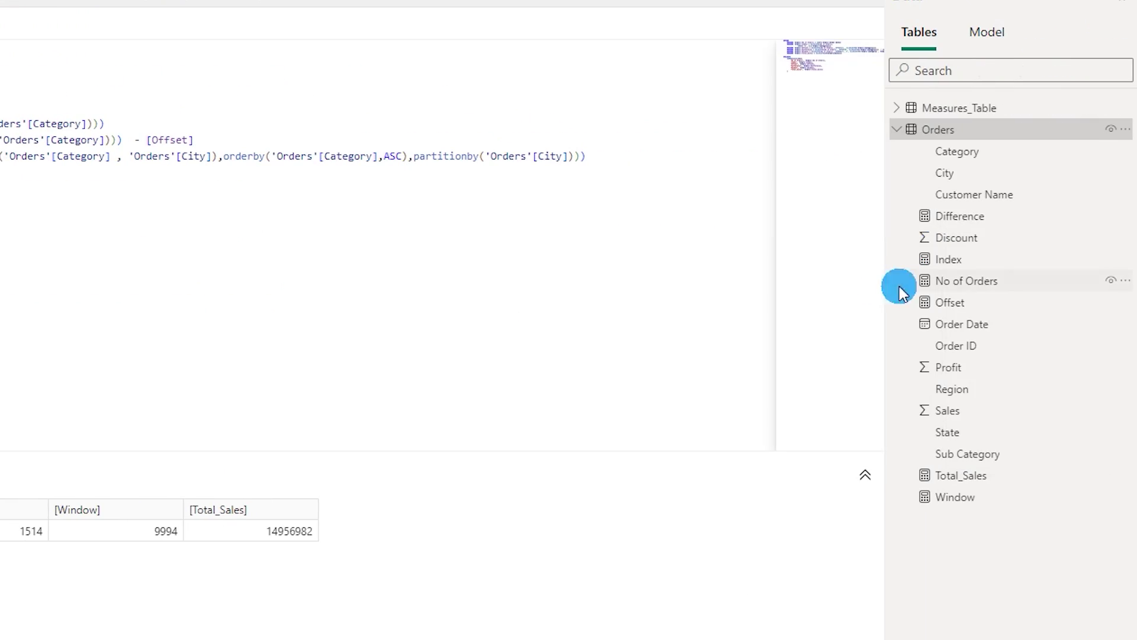
Step: Generate an Evaluate quick query for the Difference measure in the Orders table
{"action": "left_click", "coordinate": [950, 264]}
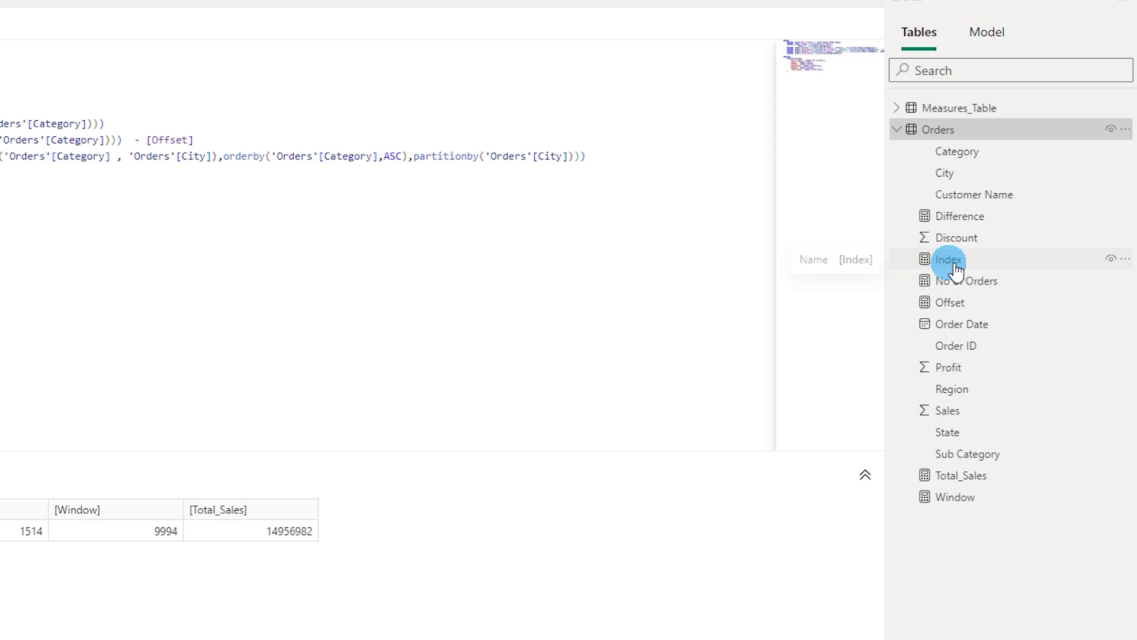
{"action": "left_click", "coordinate": [960, 477]}
{"action": "right_click", "coordinate": [959, 484]}
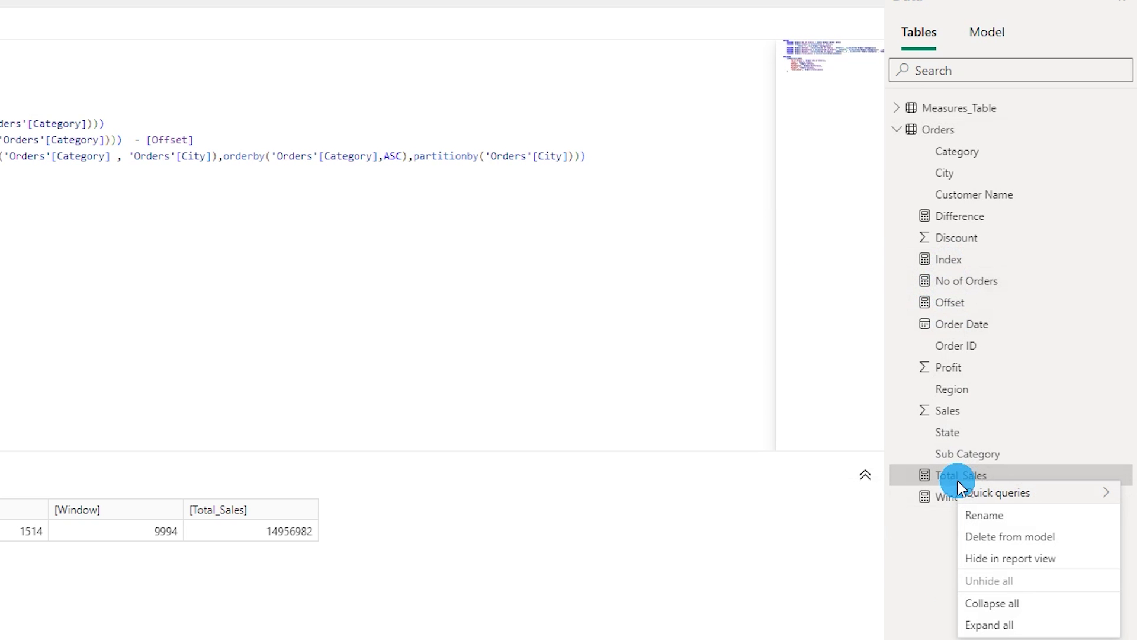
{"action": "left_click", "coordinate": [982, 495]}
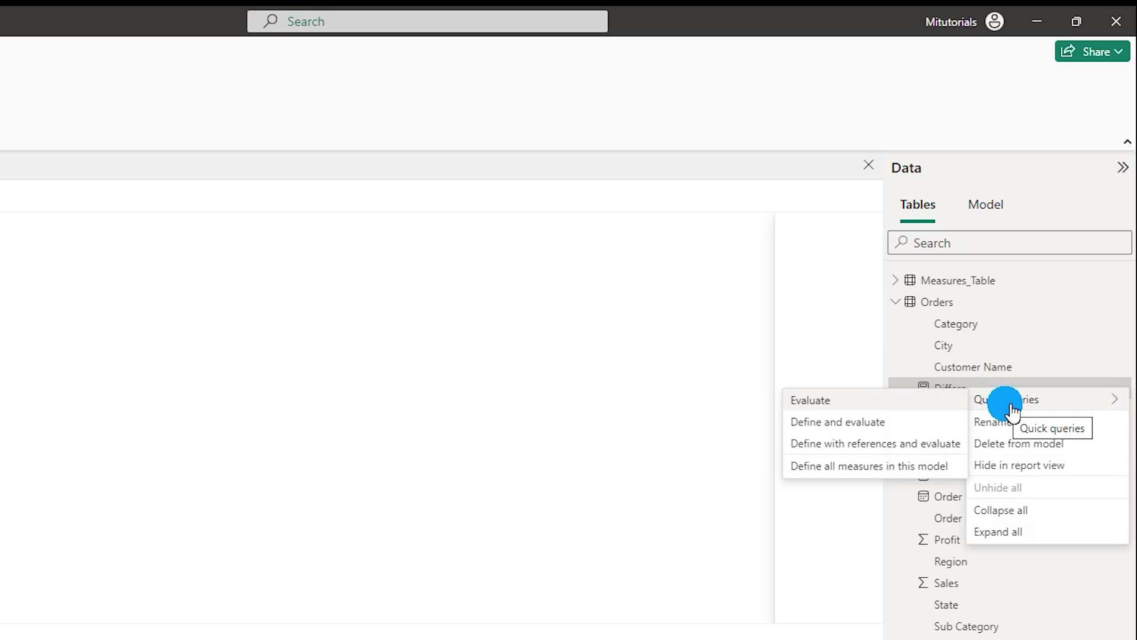
{"action": "left_click", "coordinate": [816, 400]}
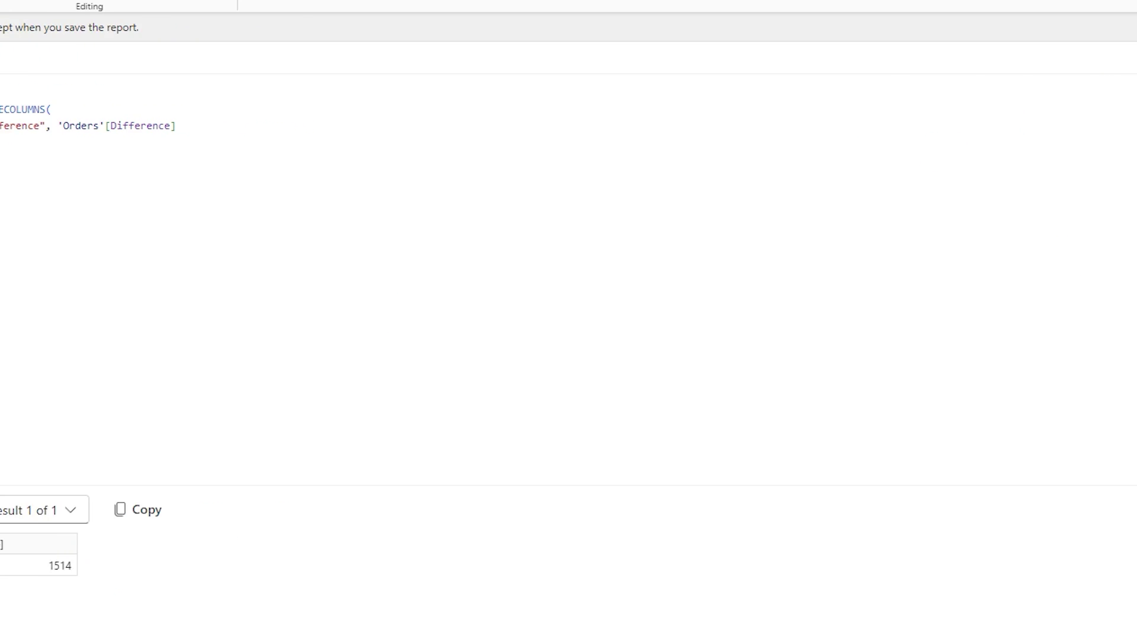
Step: Generate a Define and evaluate quick query for the Difference measure
{"action": "right_click", "coordinate": [977, 250]}
{"action": "mouse_move", "coordinate": [995, 262]}
{"action": "left_click", "coordinate": [824, 291]}
{"action": "left_click", "coordinate": [81, 198]}
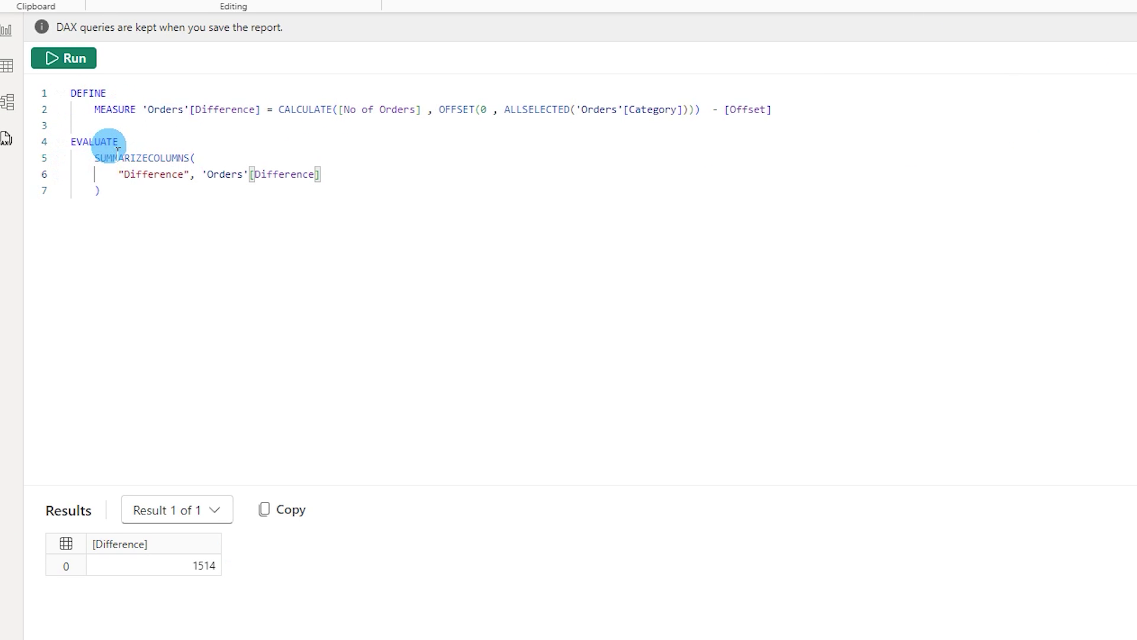
Step: Examine the DEFINE block, the Difference measure's formula and the EVALUATE part against the query result
{"action": "left_click", "coordinate": [127, 97]}
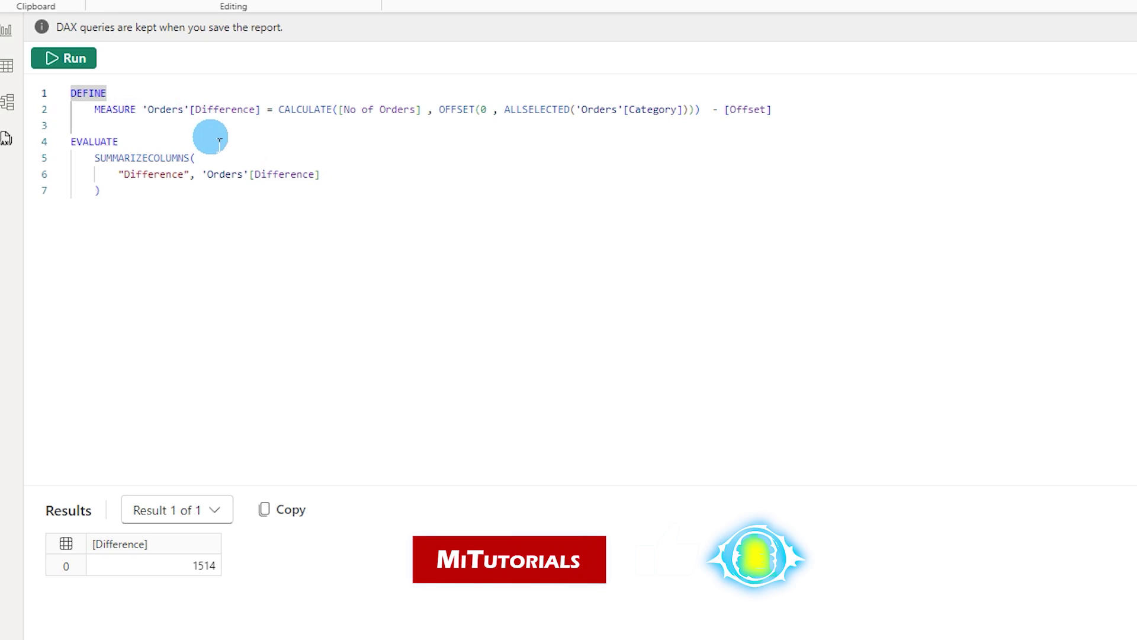
{"action": "left_click", "coordinate": [100, 108]}
{"action": "left_click", "coordinate": [157, 110]}
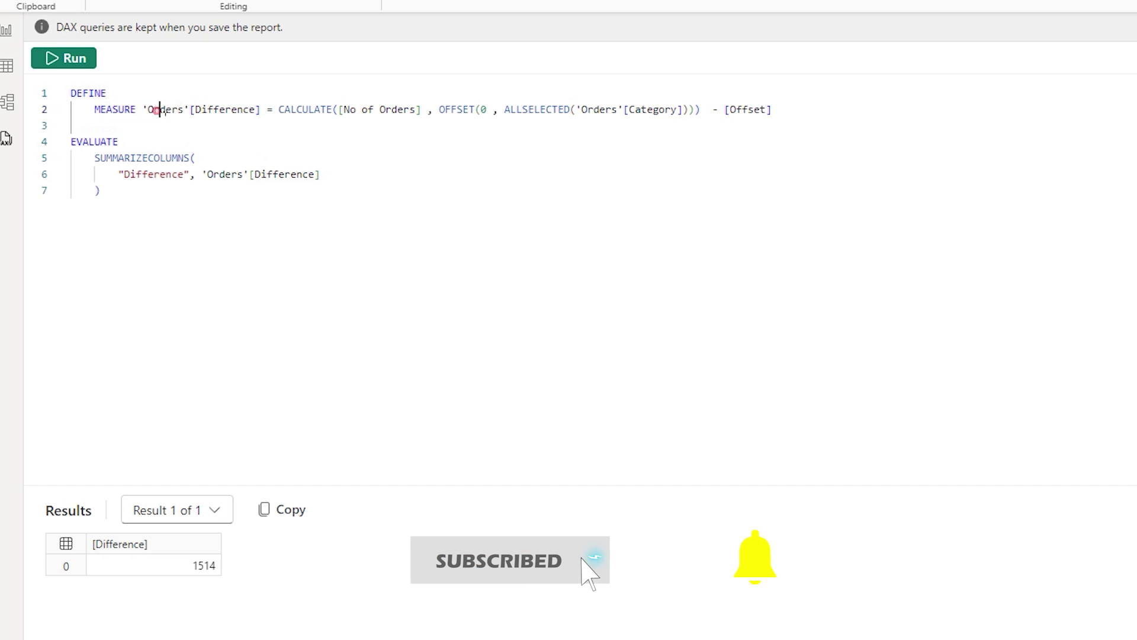
{"action": "double_click", "coordinate": [278, 110]}
{"action": "left_click_drag", "start_coordinate": [413, 122], "coordinate": [795, 109]}
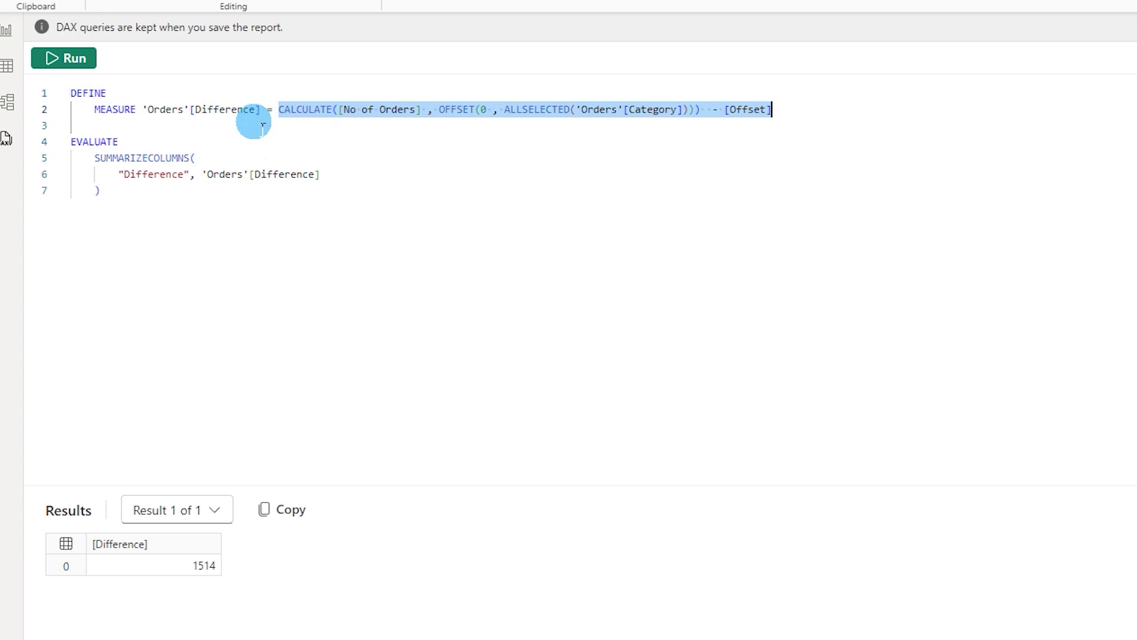
{"action": "left_click_drag", "start_coordinate": [119, 142], "coordinate": [80, 144]}
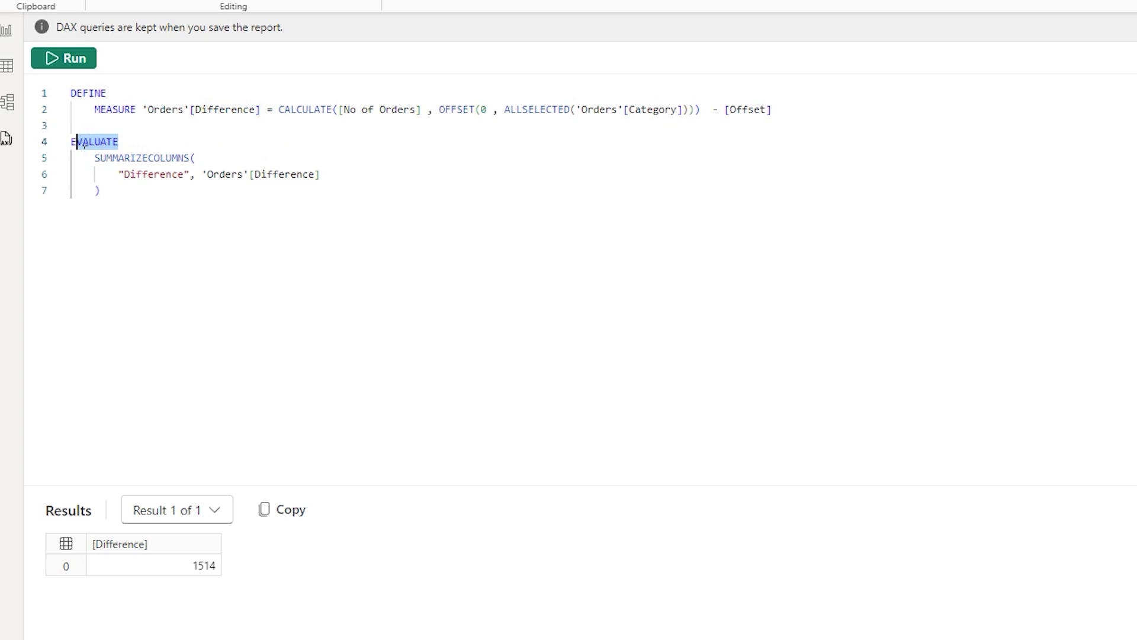
{"action": "left_click", "coordinate": [204, 567]}
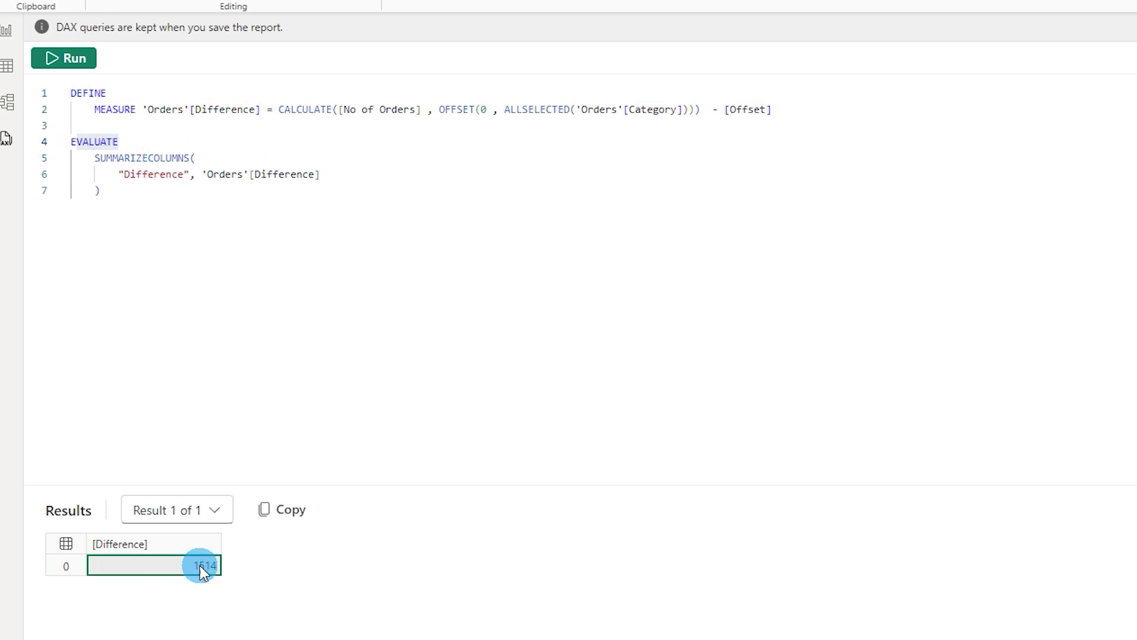
Step: Generate a Define with references and evaluate quick query for the Difference measure
{"action": "right_click", "coordinate": [977, 250]}
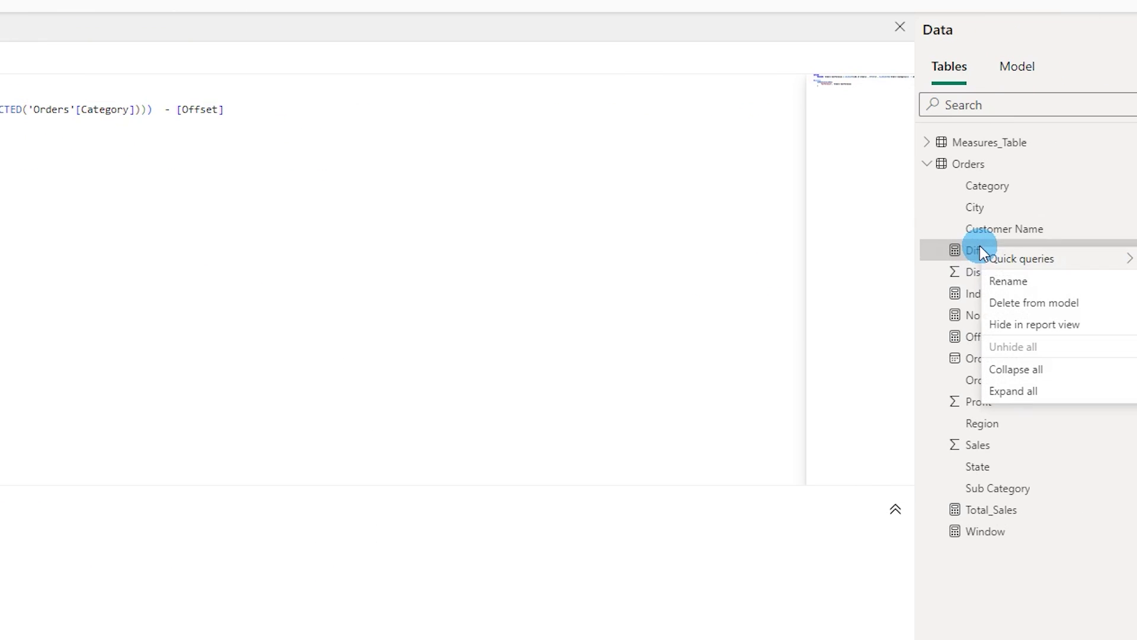
{"action": "mouse_move", "coordinate": [1011, 260]}
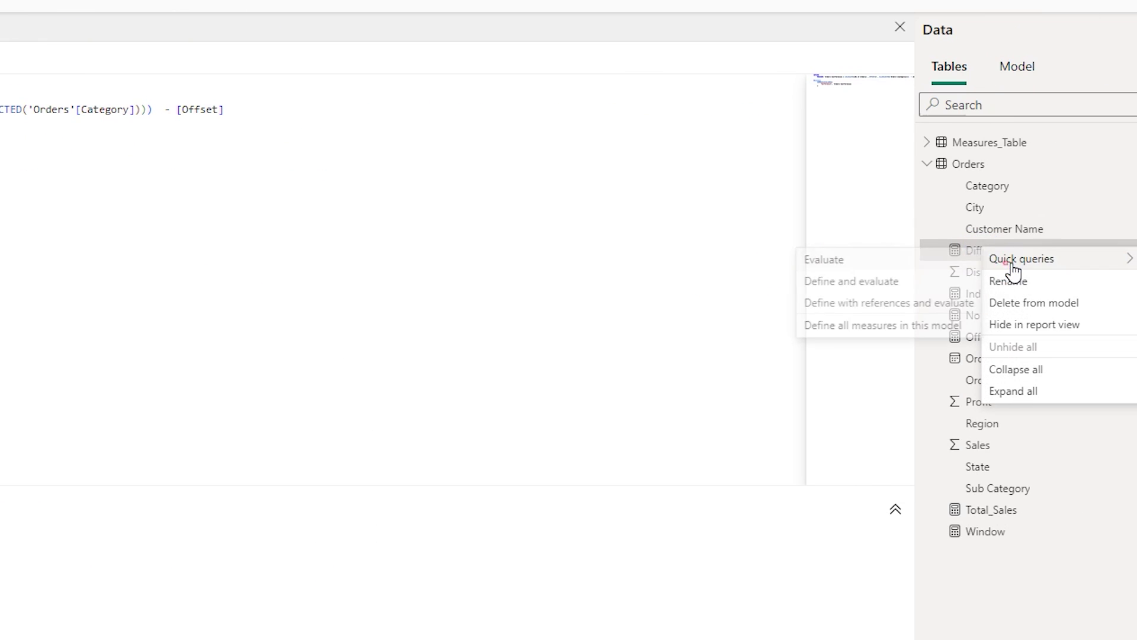
{"action": "left_click", "coordinate": [892, 291]}
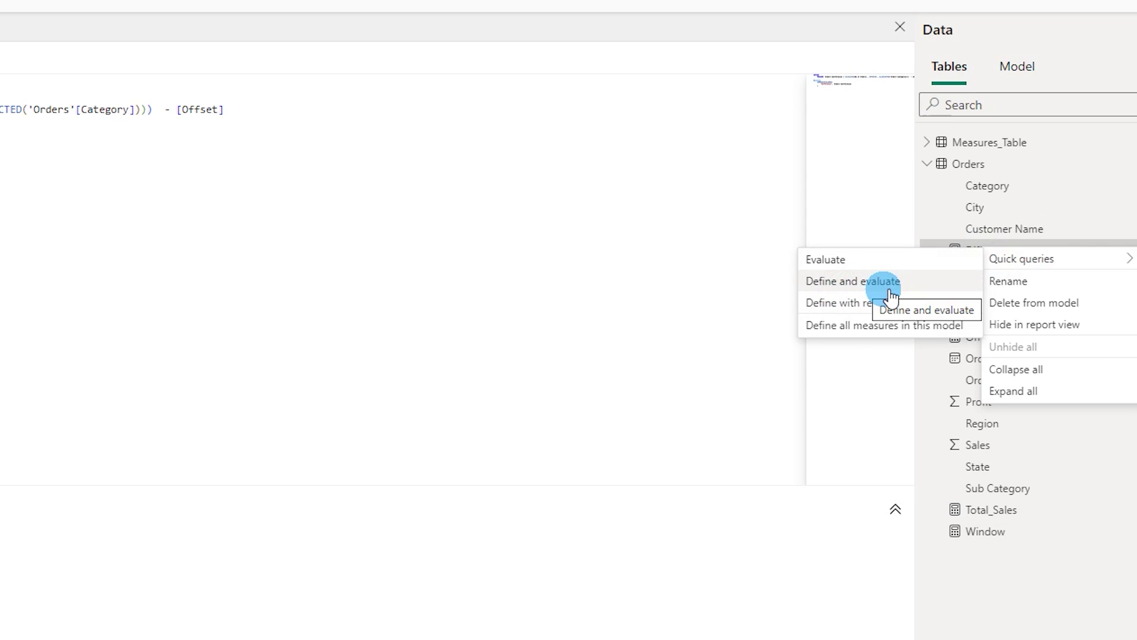
{"action": "left_click", "coordinate": [847, 308]}
{"action": "left_click", "coordinate": [703, 305]}
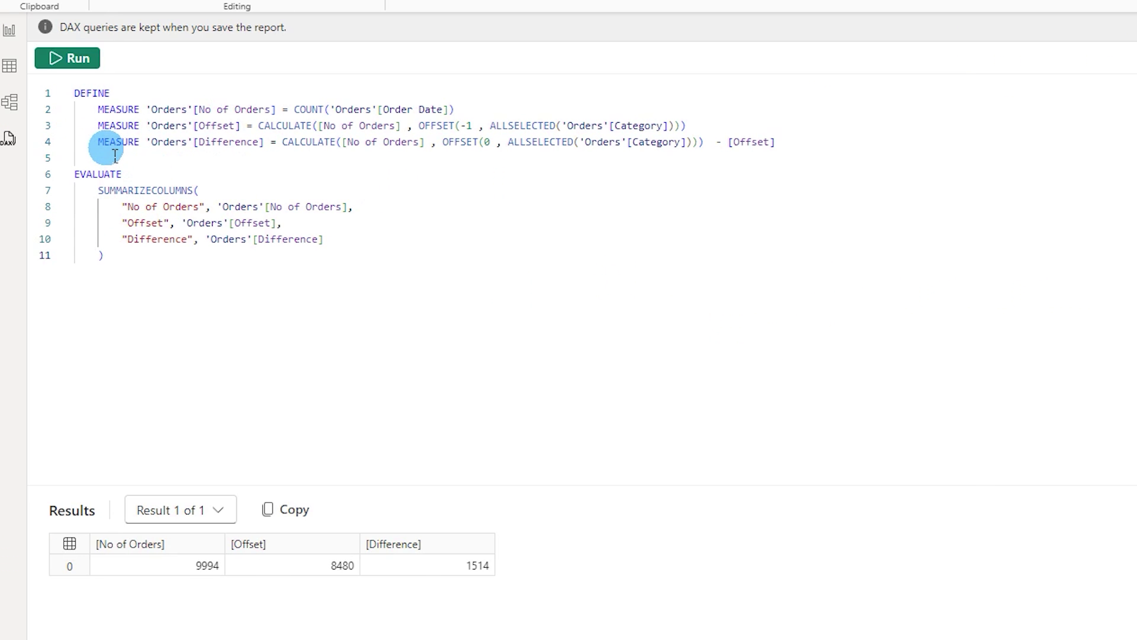
Step: Examine the Difference measure's formula and the definitions of the No of Orders and Offset measures it references
{"action": "left_click_drag", "start_coordinate": [98, 143], "coordinate": [795, 149]}
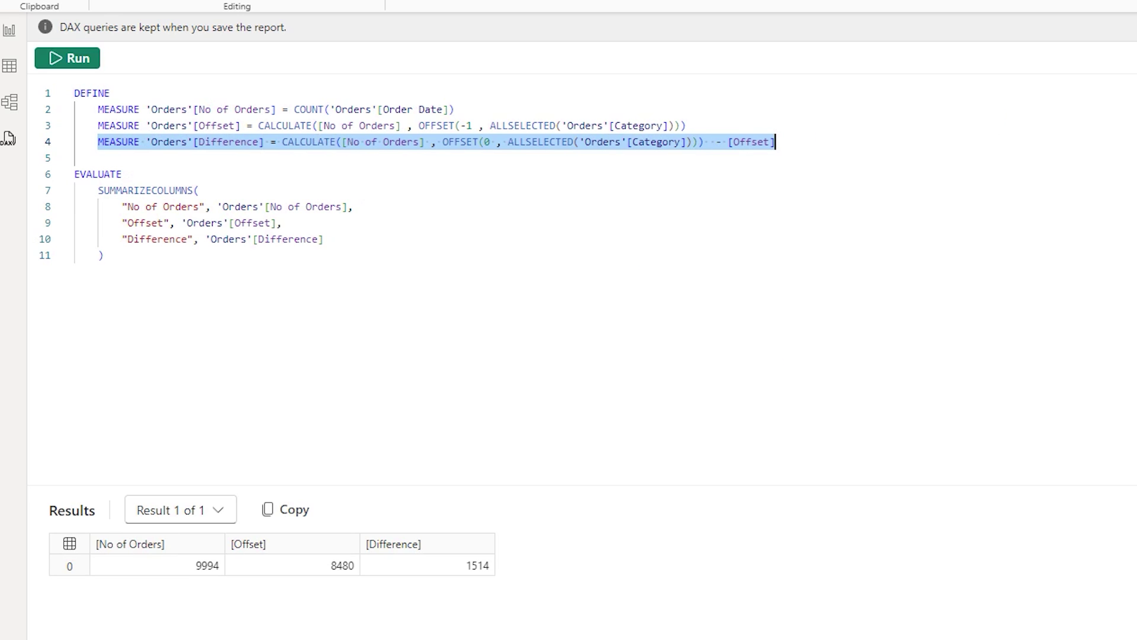
{"action": "left_click_drag", "start_coordinate": [799, 161], "coordinate": [105, 142]}
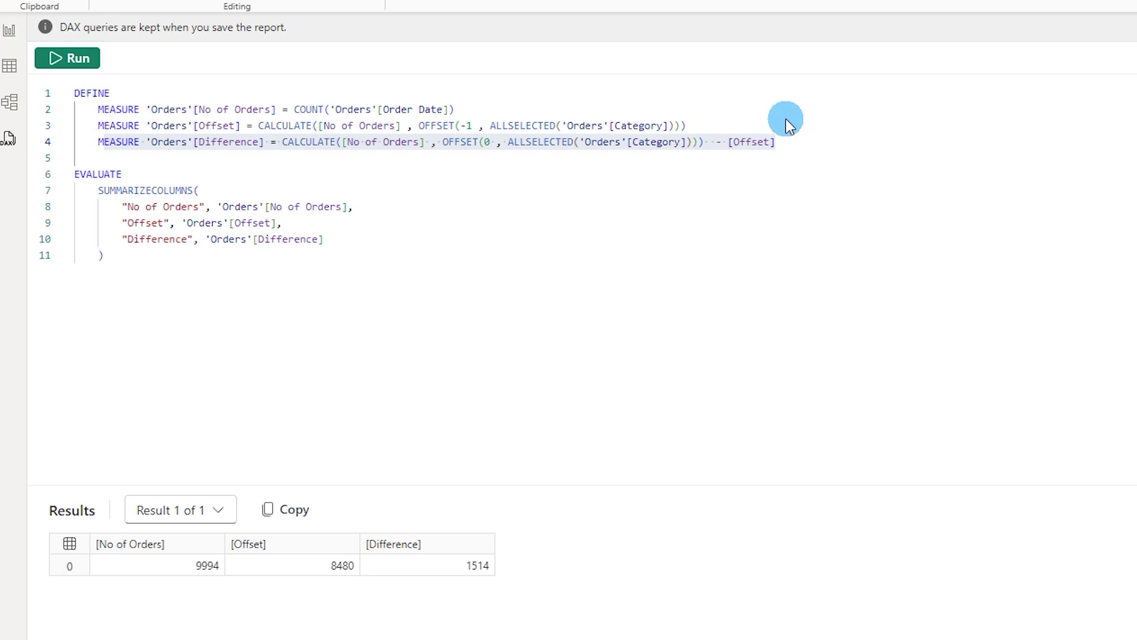
{"action": "left_click", "coordinate": [429, 170]}
{"action": "left_click_drag", "start_coordinate": [347, 143], "coordinate": [424, 142]}
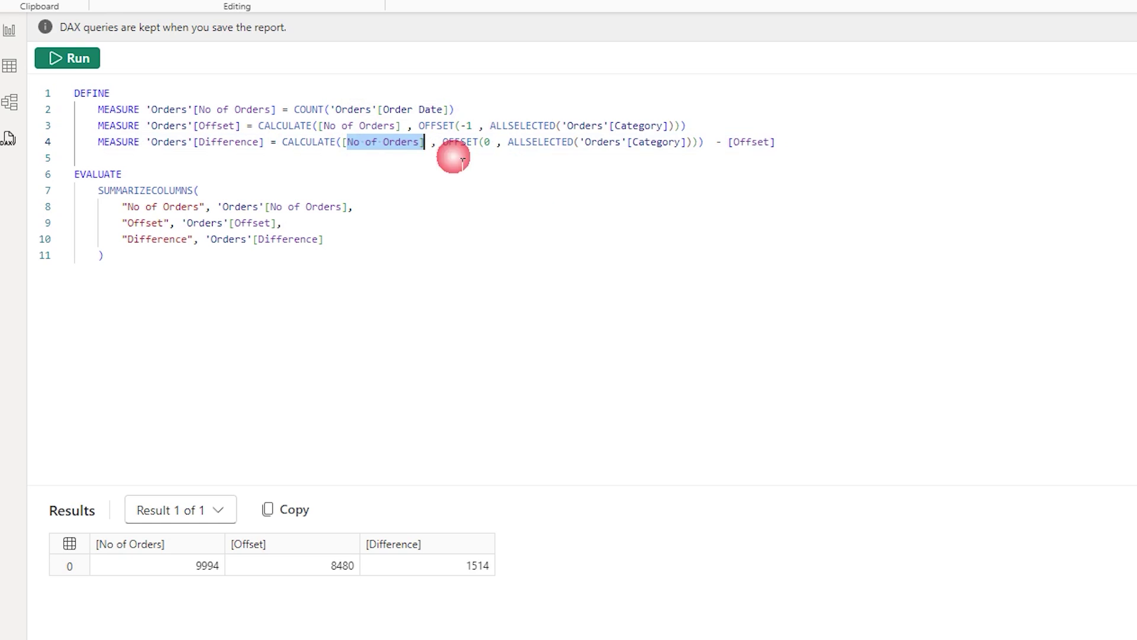
{"action": "left_click_drag", "start_coordinate": [812, 142], "coordinate": [79, 115]}
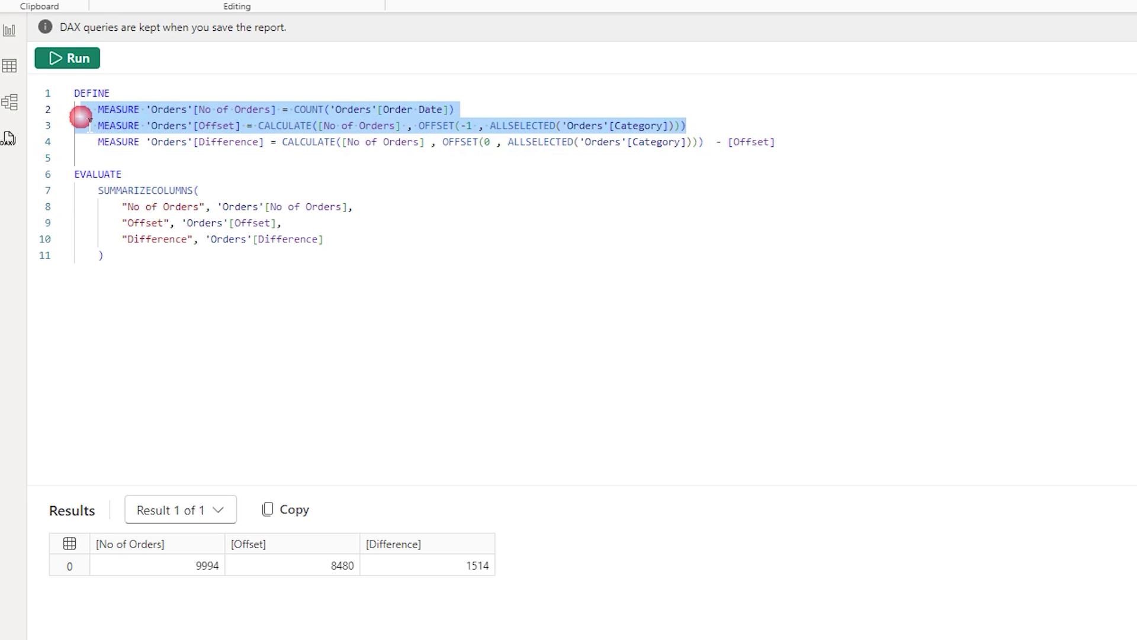
{"action": "left_click", "coordinate": [213, 125]}
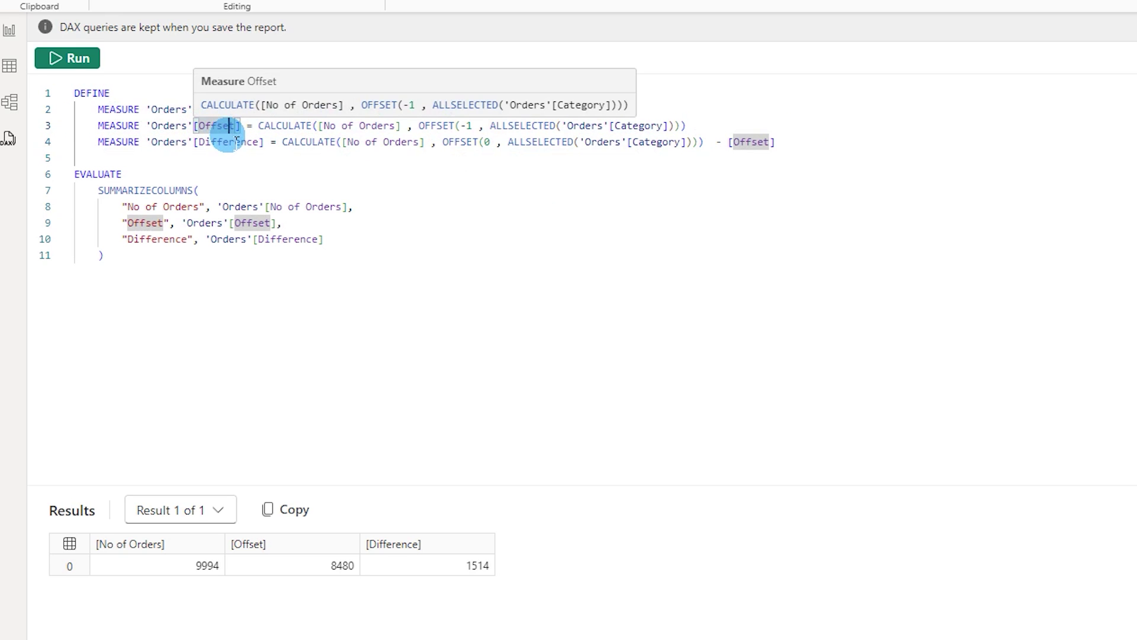
{"action": "mouse_move", "coordinate": [264, 146]}
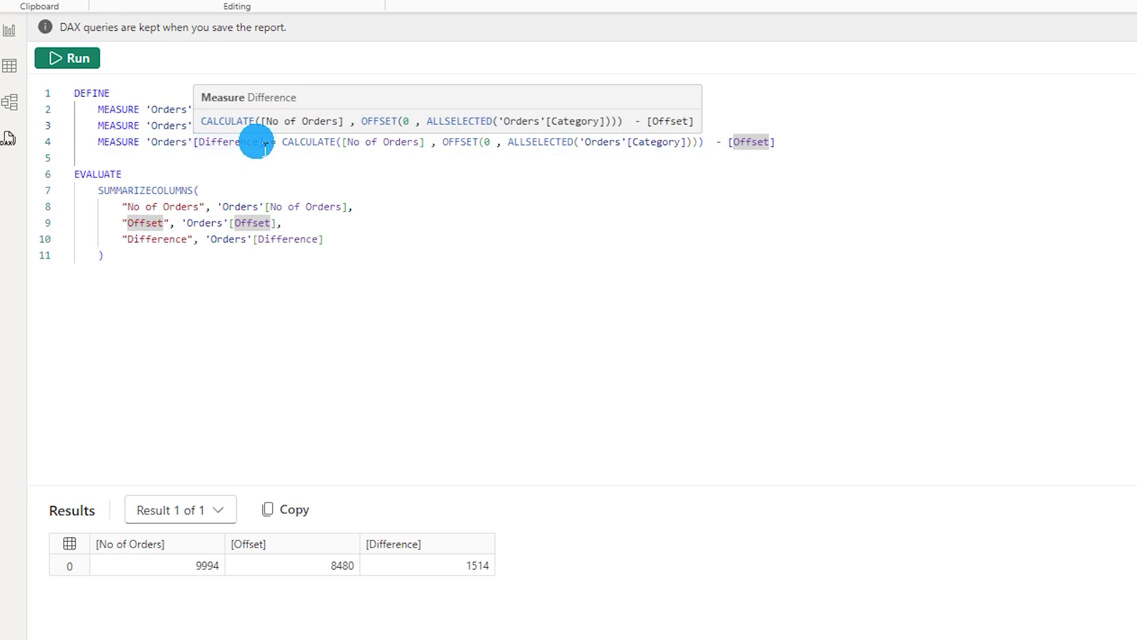
{"action": "left_click", "coordinate": [333, 145]}
Step: Compare the EVALUATE part with the No of Orders result and the Difference definition
{"action": "left_click", "coordinate": [375, 172]}
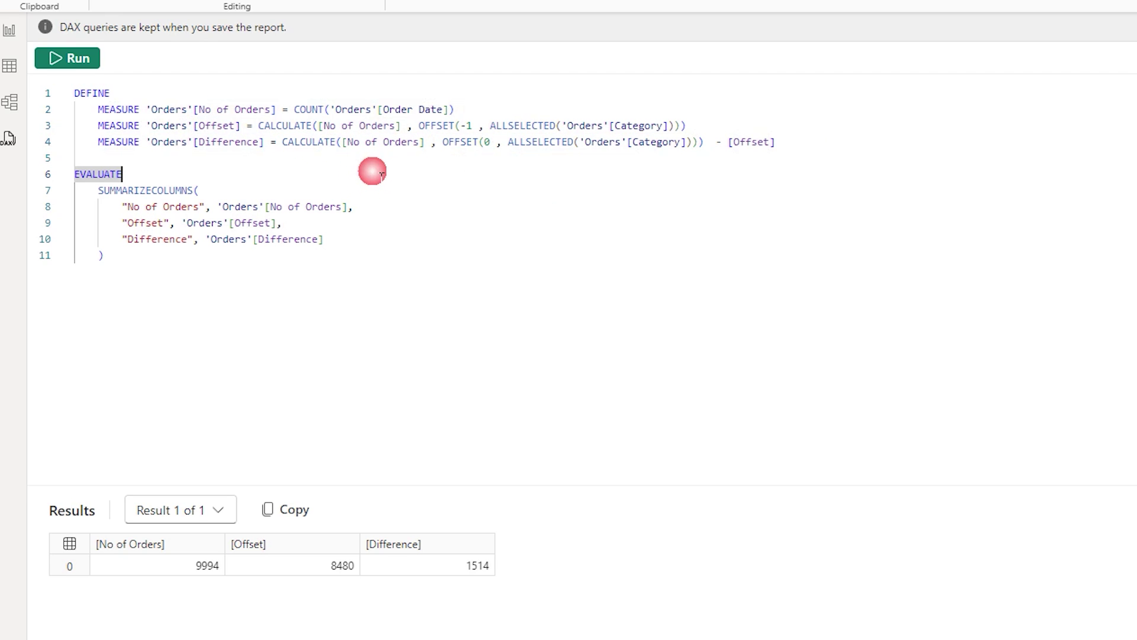
{"action": "left_click", "coordinate": [379, 206]}
{"action": "left_click_drag", "start_coordinate": [122, 174], "coordinate": [95, 187]}
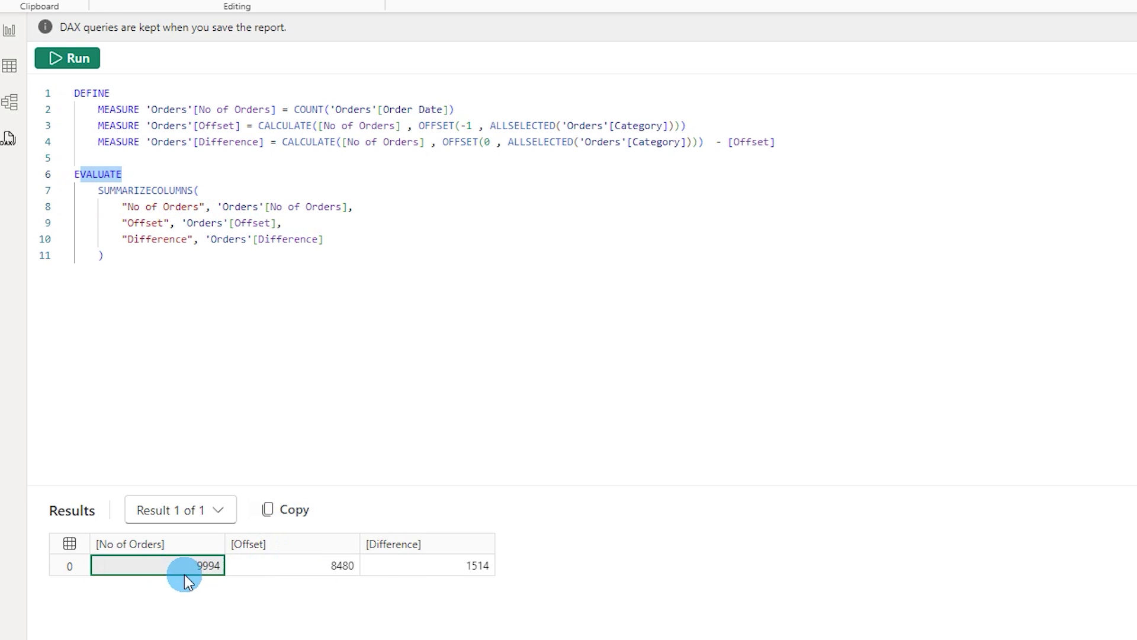
{"action": "mouse_move", "coordinate": [376, 155]}
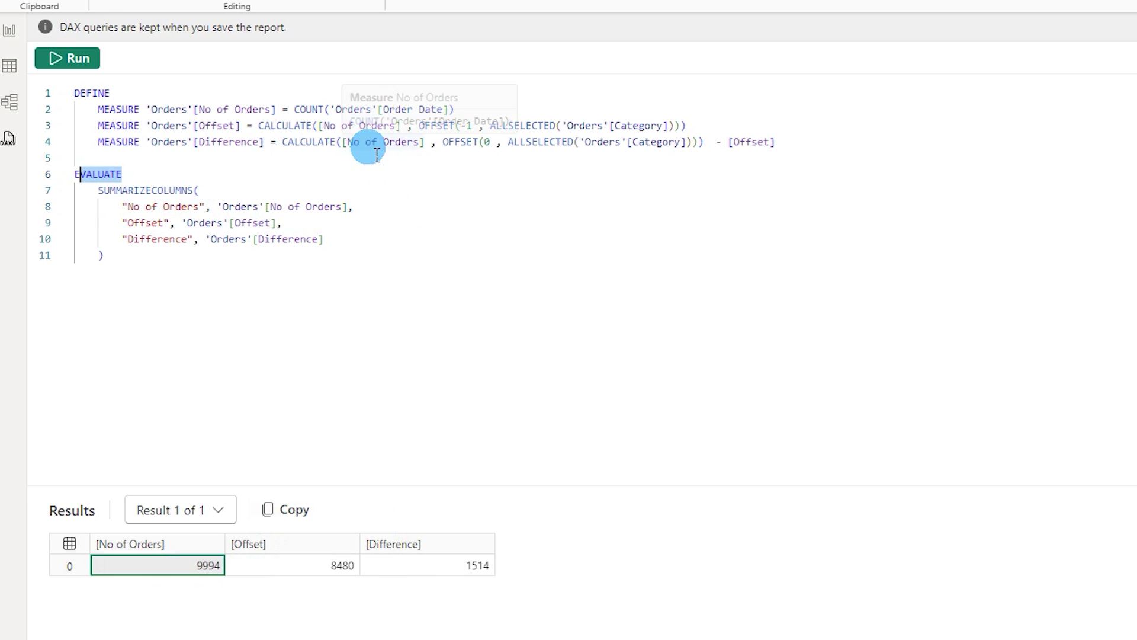
{"action": "left_click", "coordinate": [265, 145]}
{"action": "left_click", "coordinate": [208, 149], "text": "shift"}
Step: Generate a quick query defining all measures in the model from the Difference measure, and add a blank query
{"action": "right_click", "coordinate": [977, 251]}
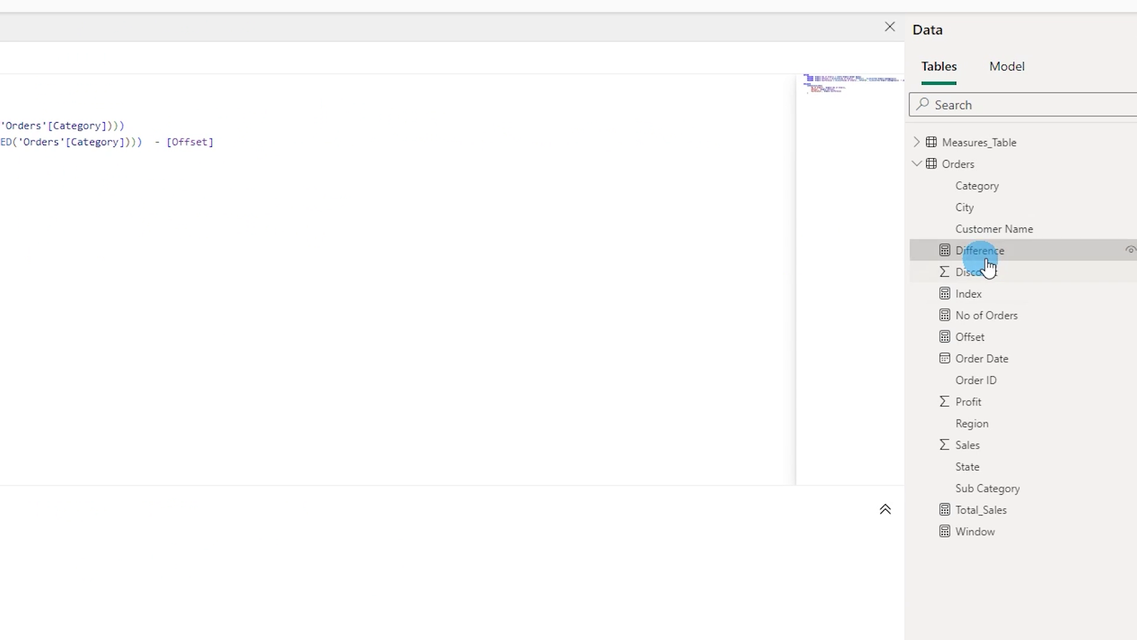
{"action": "mouse_move", "coordinate": [1022, 267]}
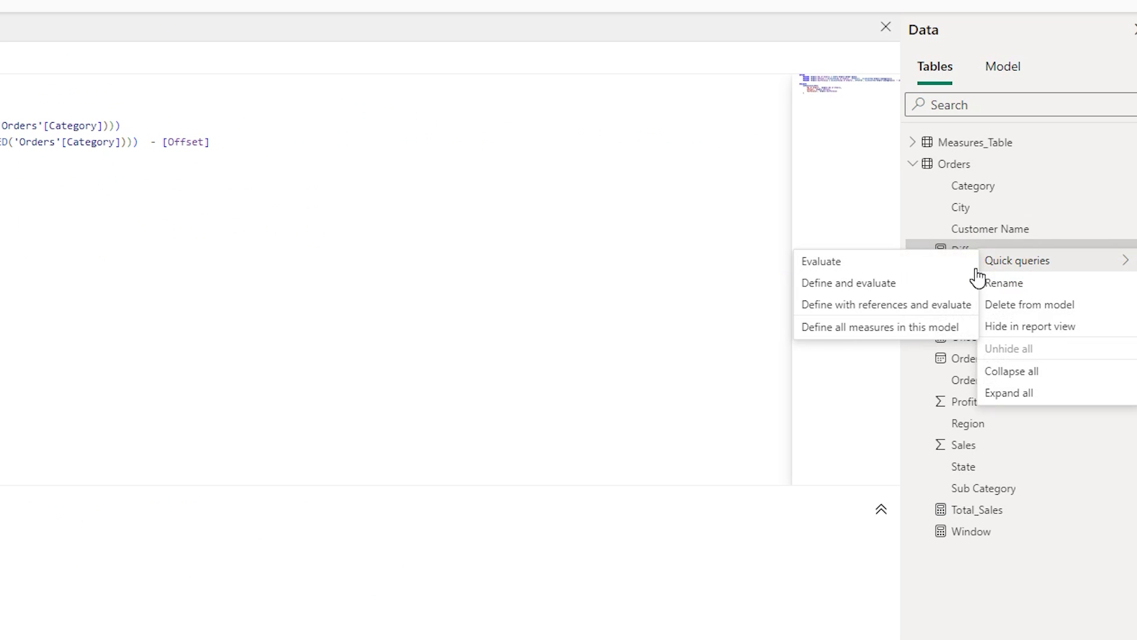
{"action": "left_click", "coordinate": [845, 333]}
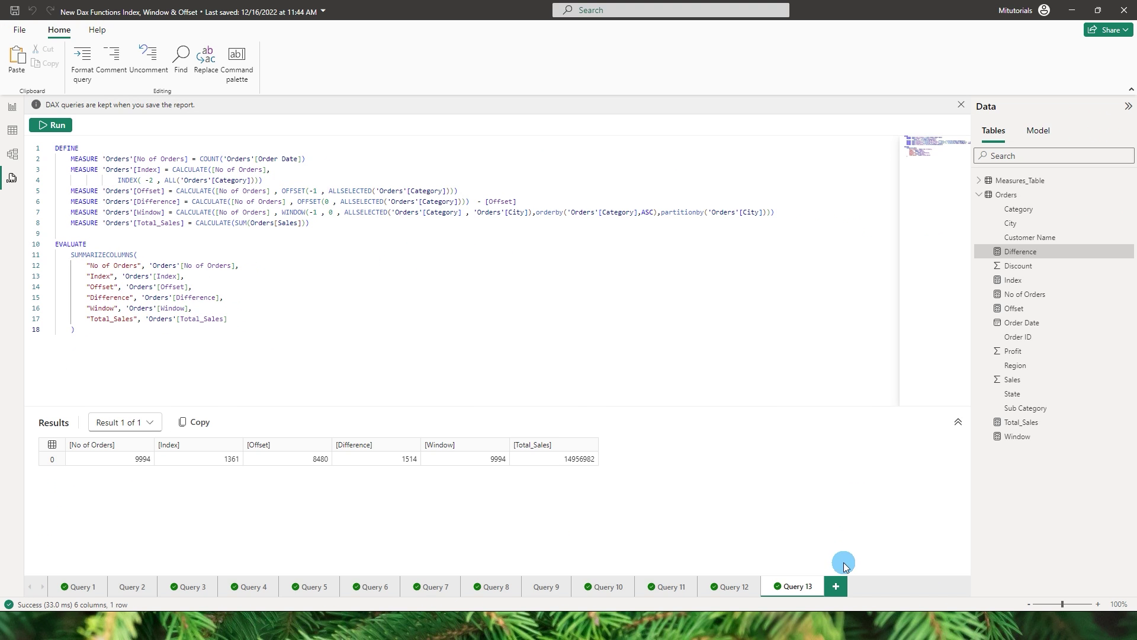
{"action": "left_click", "coordinate": [844, 585]}
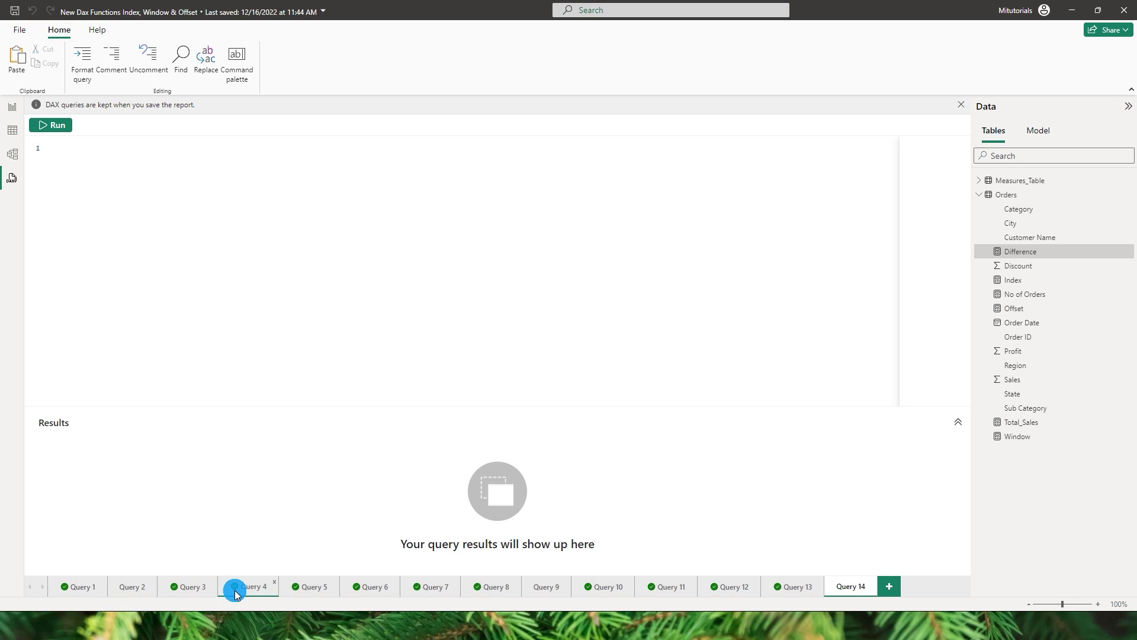
Step: Enter the invalid statement "Define fkdekf" in Query 2 and run it
{"action": "left_click", "coordinate": [129, 589]}
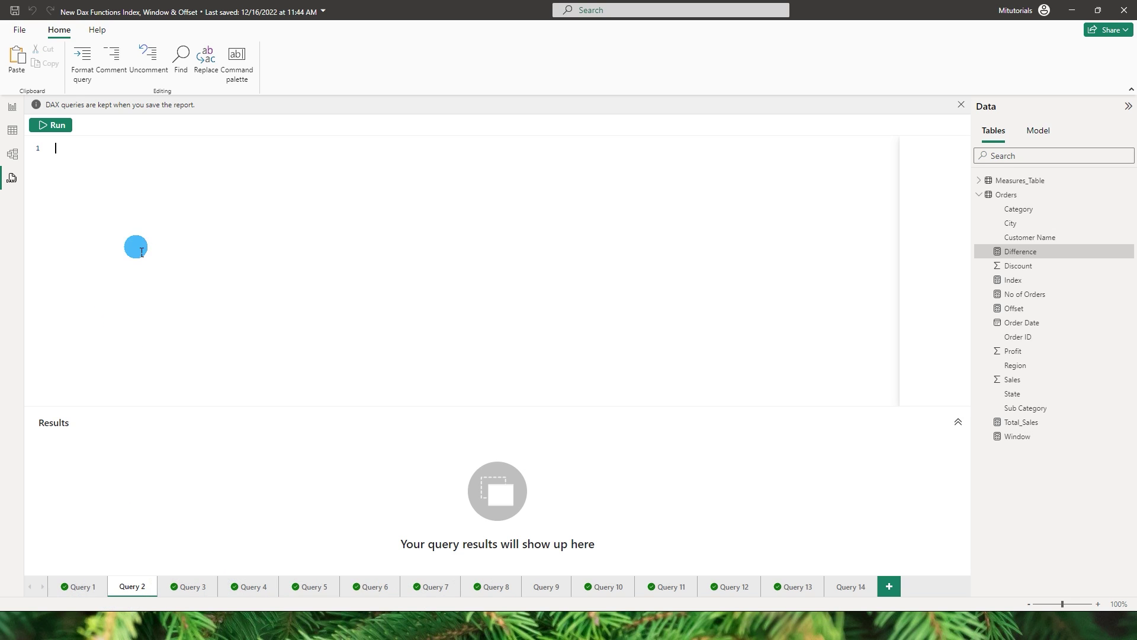
{"action": "type", "text": "Define fkdekf"}
{"action": "left_click", "coordinate": [52, 125]}
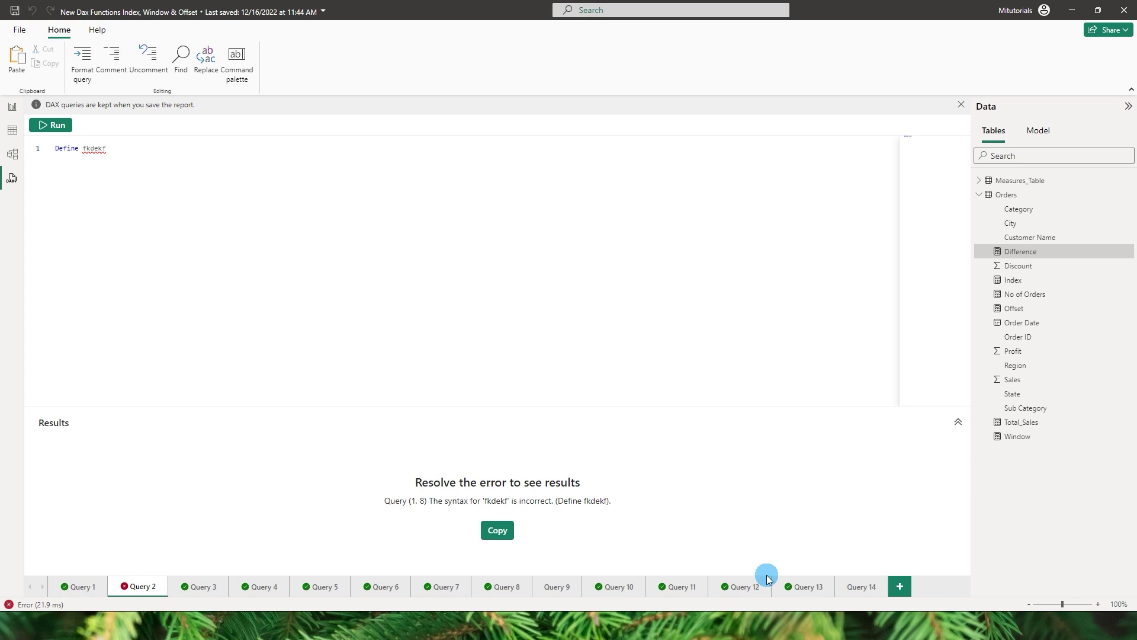
Step: In the blank Query 14, start a DEFINE block with MEASURE Orders[Customer Count] =
{"action": "left_click", "coordinate": [862, 585]}
{"action": "left_click", "coordinate": [350, 245]}
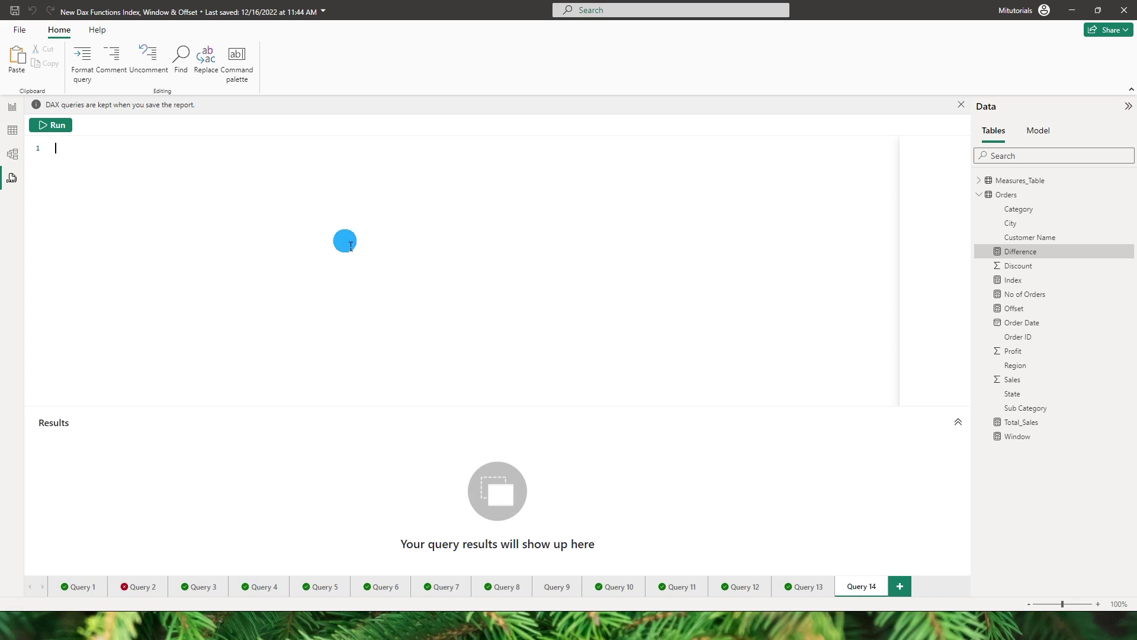
{"action": "scroll", "coordinate": [56, 173], "scroll_direction": "up", "scroll_amount": 5}
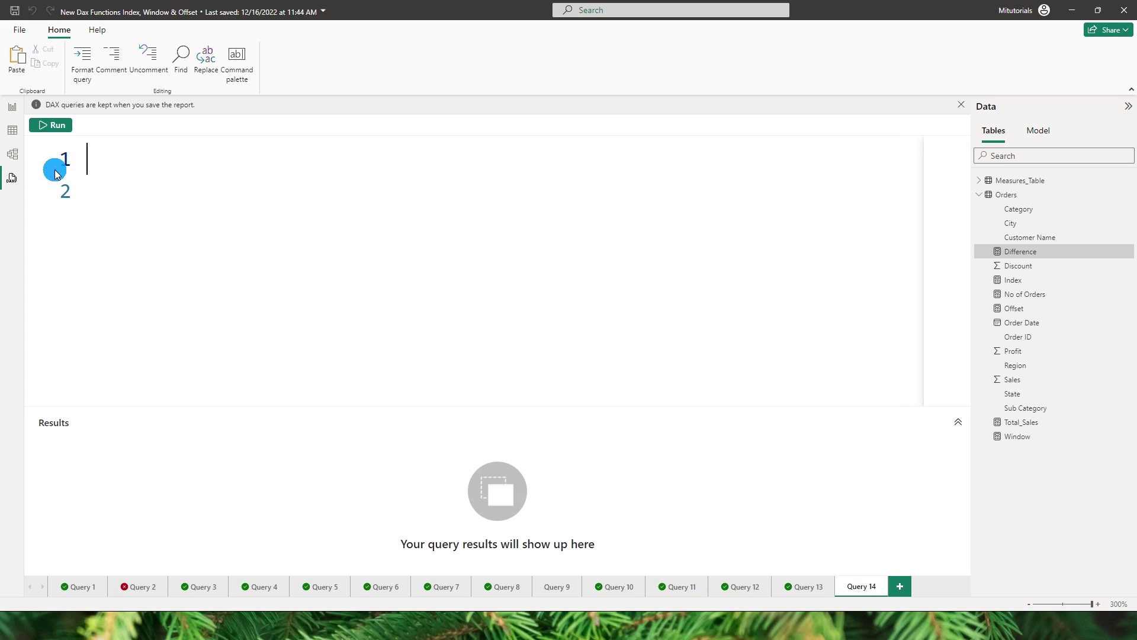
{"action": "type", "text": "DEFINE"}
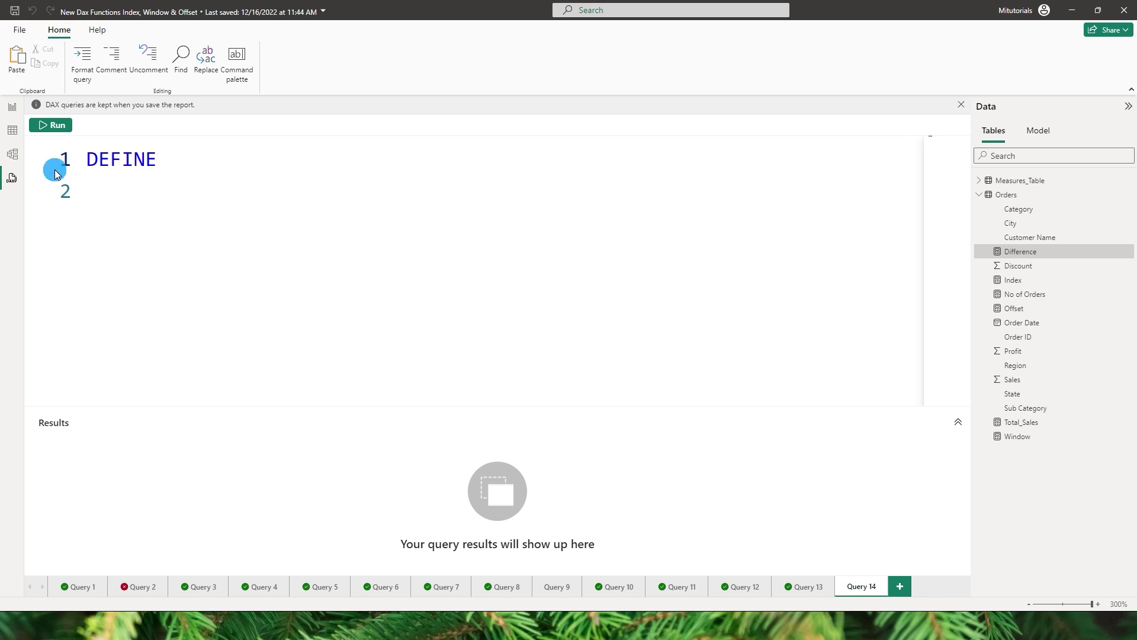
{"action": "key", "text": "Return"}
{"action": "type", "text": "MES"}
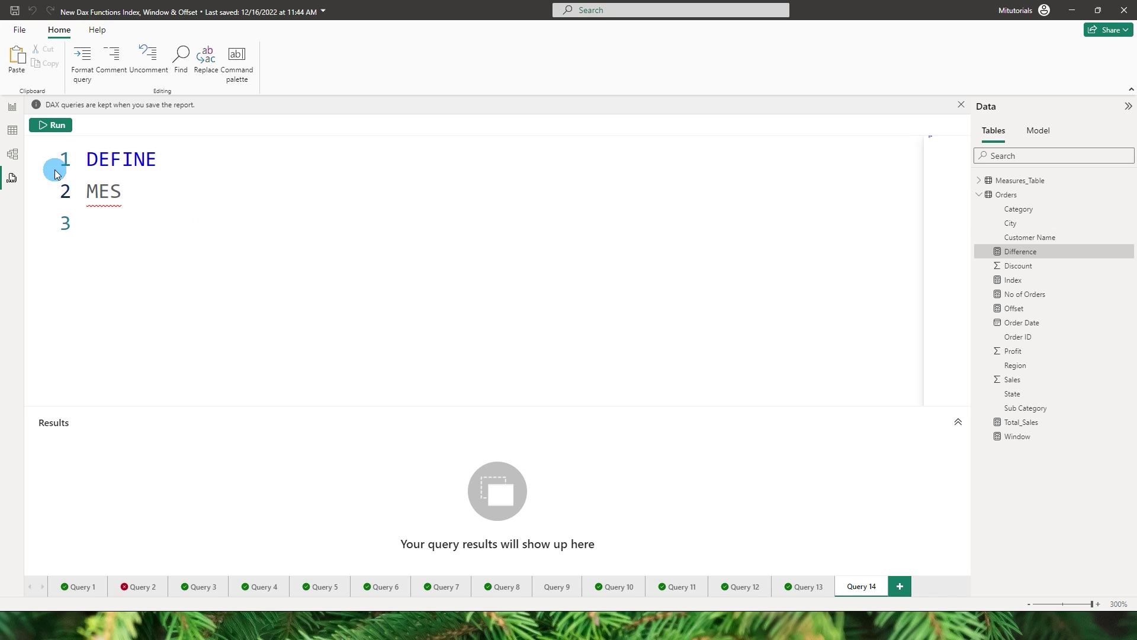
{"action": "key", "text": "Tab"}
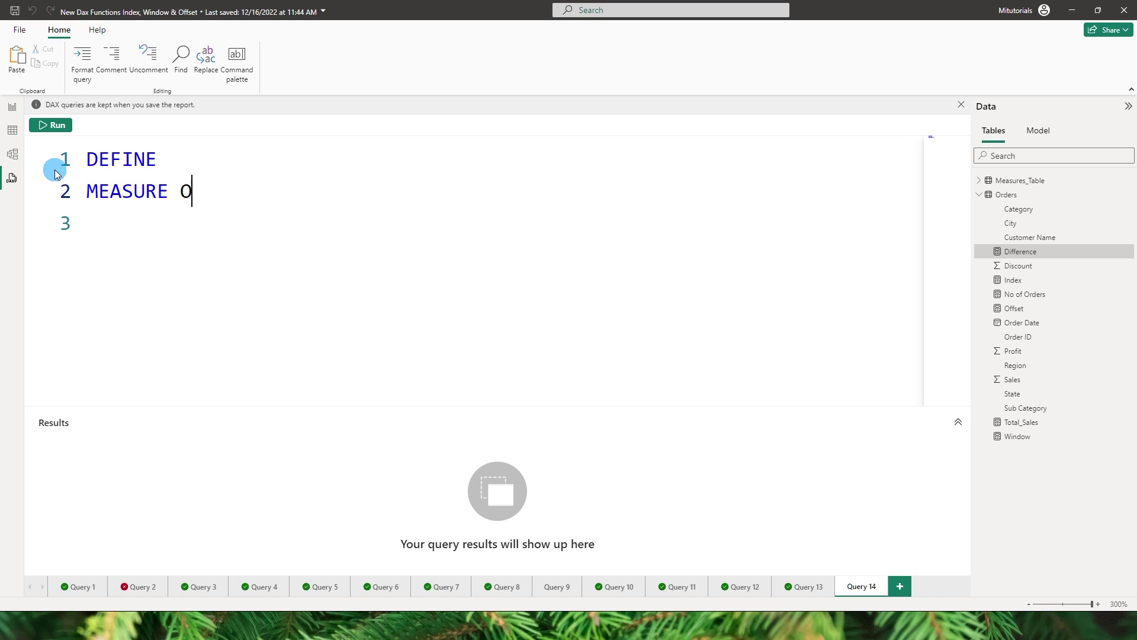
{"action": "type", "text": "s"}
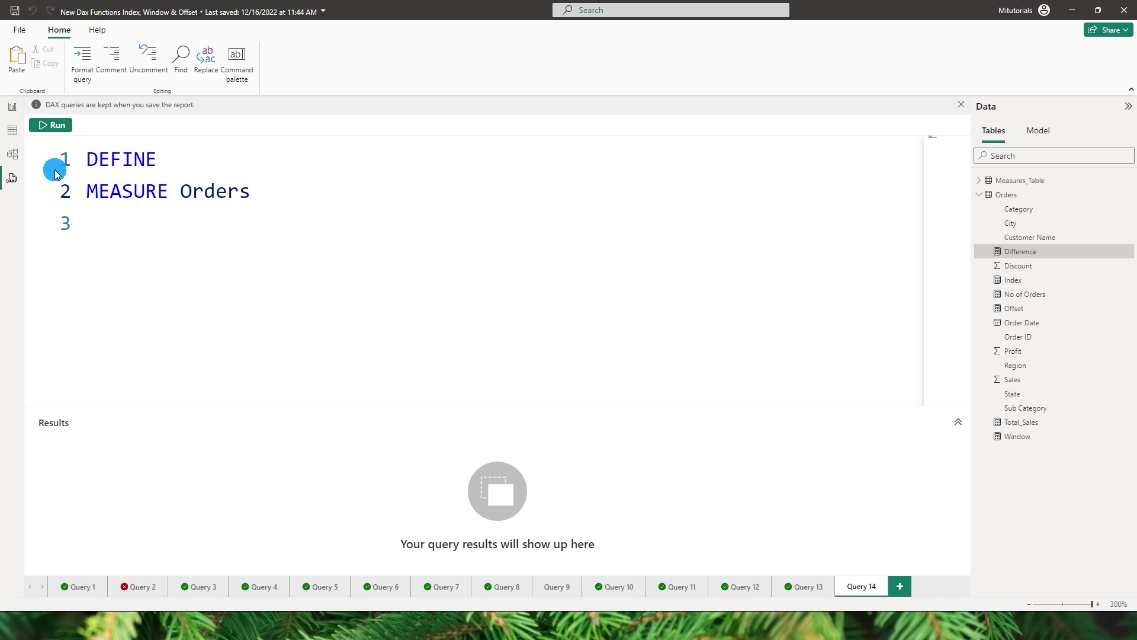
{"action": "type", "text": "[Custo"}
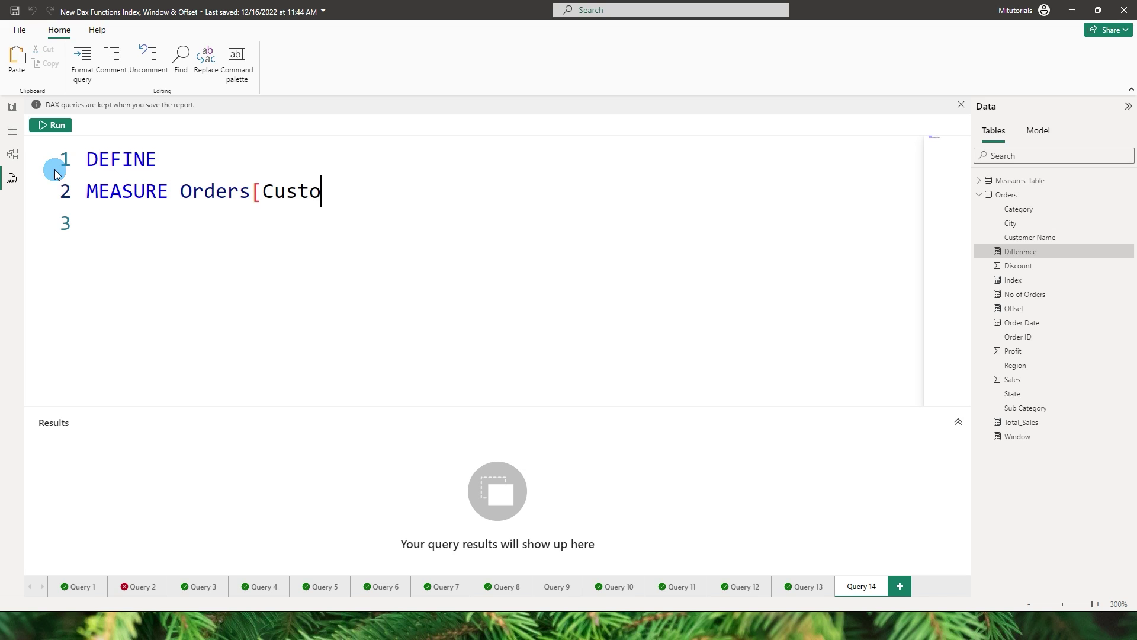
{"action": "key", "text": "BackSpace"}
{"action": "key", "text": "BackSpace"}
{"action": "type", "text": "omer Count] = "}
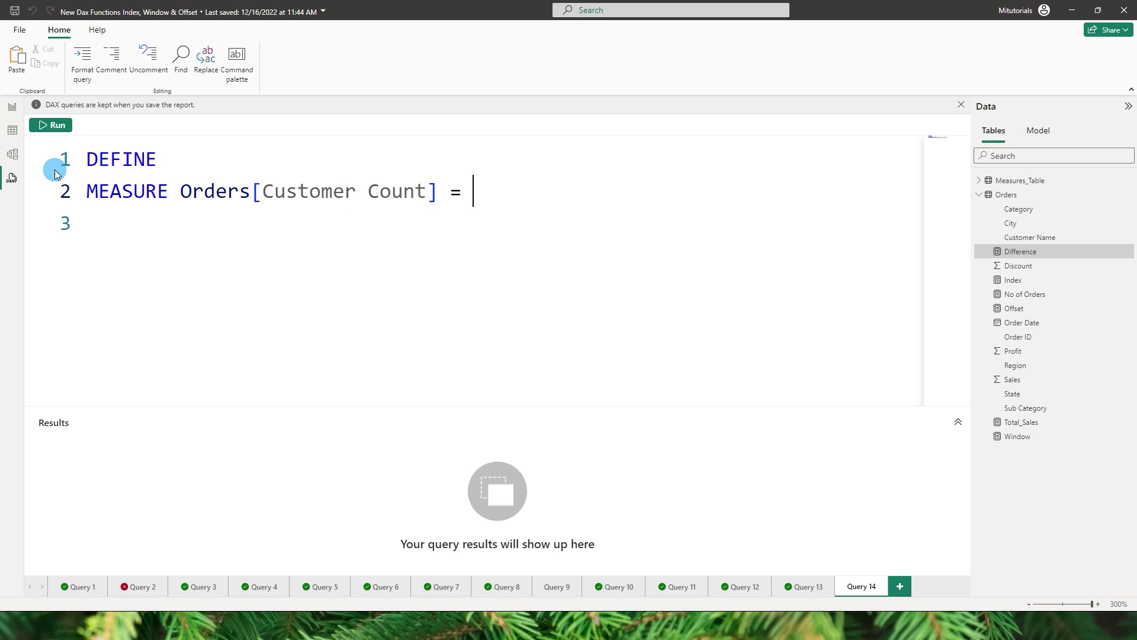
Step: Complete the Customer Count definition with DISTINCTCOUNT(Orders[Customer Name]) and run the query
{"action": "type", "text": "Dis"}
{"action": "key", "text": "Down"}
{"action": "key", "text": "Down"}
{"action": "key", "text": "Tab"}
{"action": "type", "text": "Cus"}
{"action": "key", "text": "Tab"}
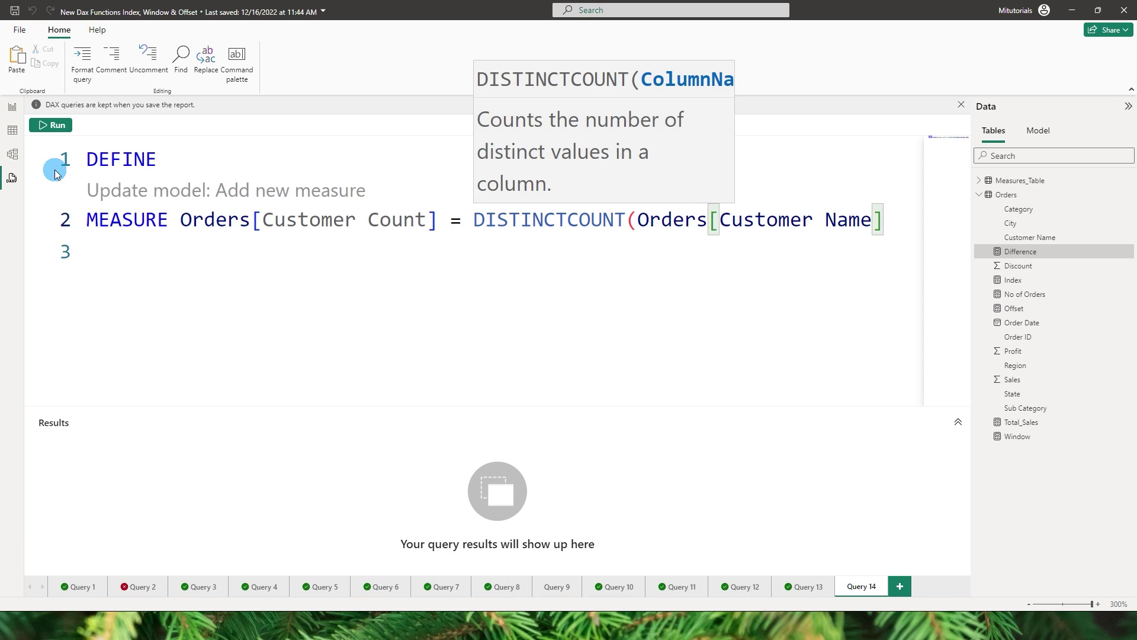
{"action": "type", "text": ")"}
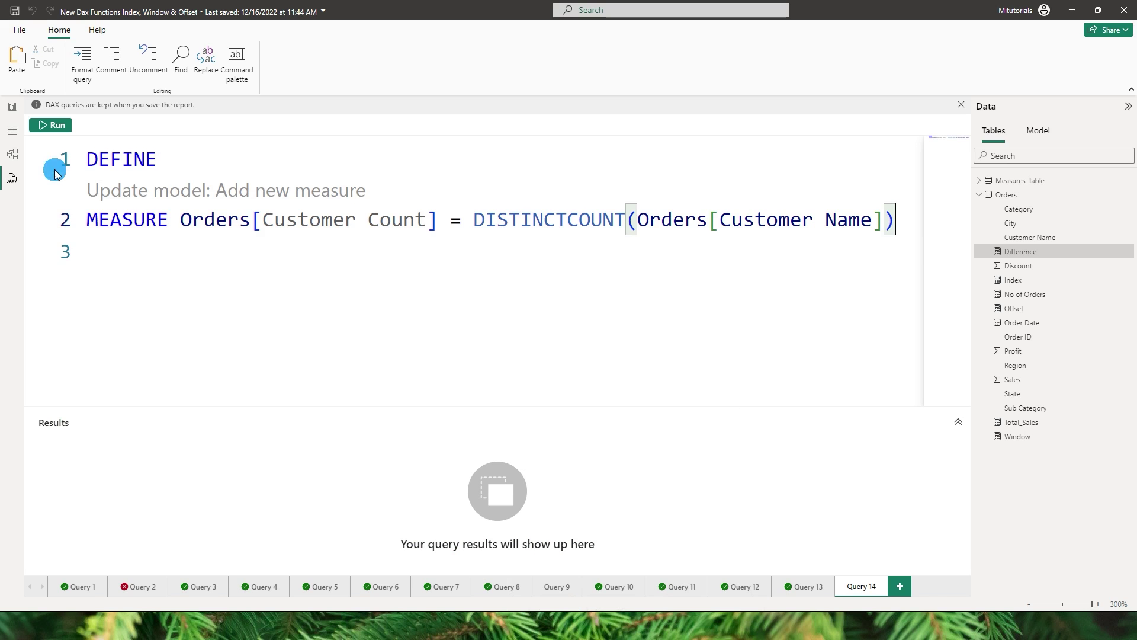
{"action": "scroll", "coordinate": [264, 233], "scroll_direction": "down", "scroll_amount": 6}
{"action": "scroll", "coordinate": [267, 238], "scroll_direction": "down", "scroll_amount": 2}
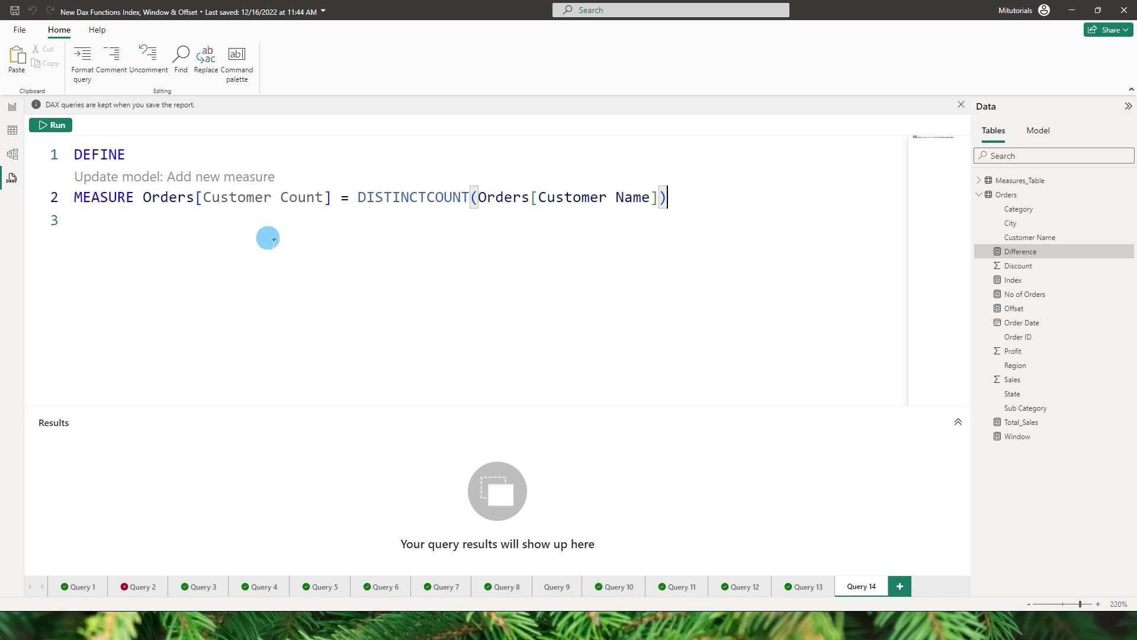
{"action": "left_click", "coordinate": [59, 128]}
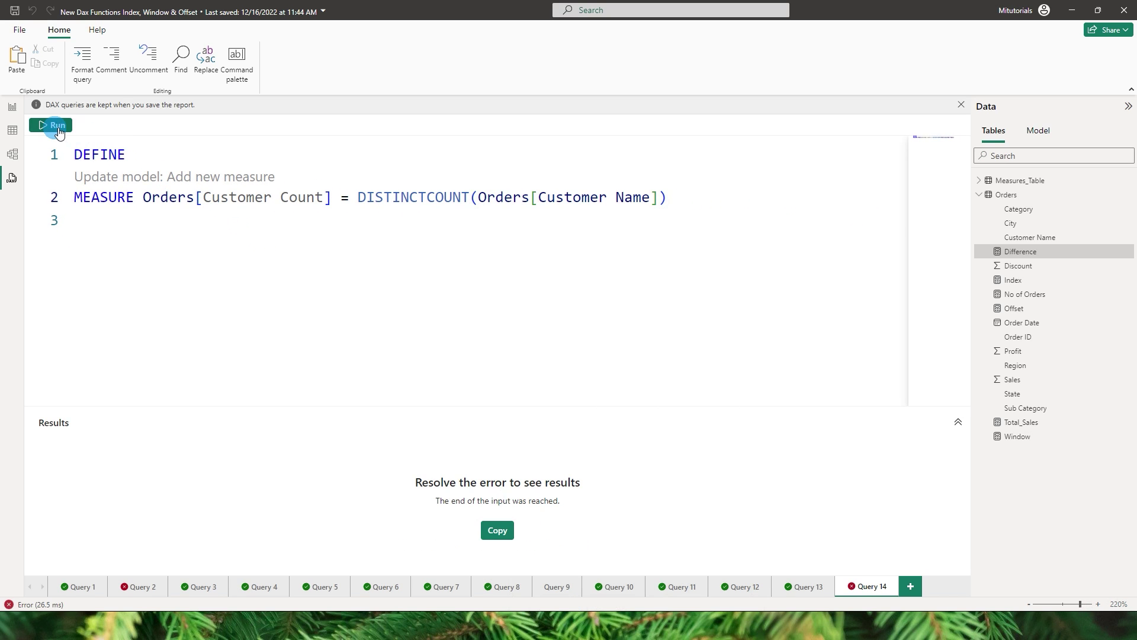
Step: Add an EVALUATE statement with the SUMMARIZECOLUMNS function on line 4, leaving a blank line after the measure definition
{"action": "left_click", "coordinate": [290, 237]}
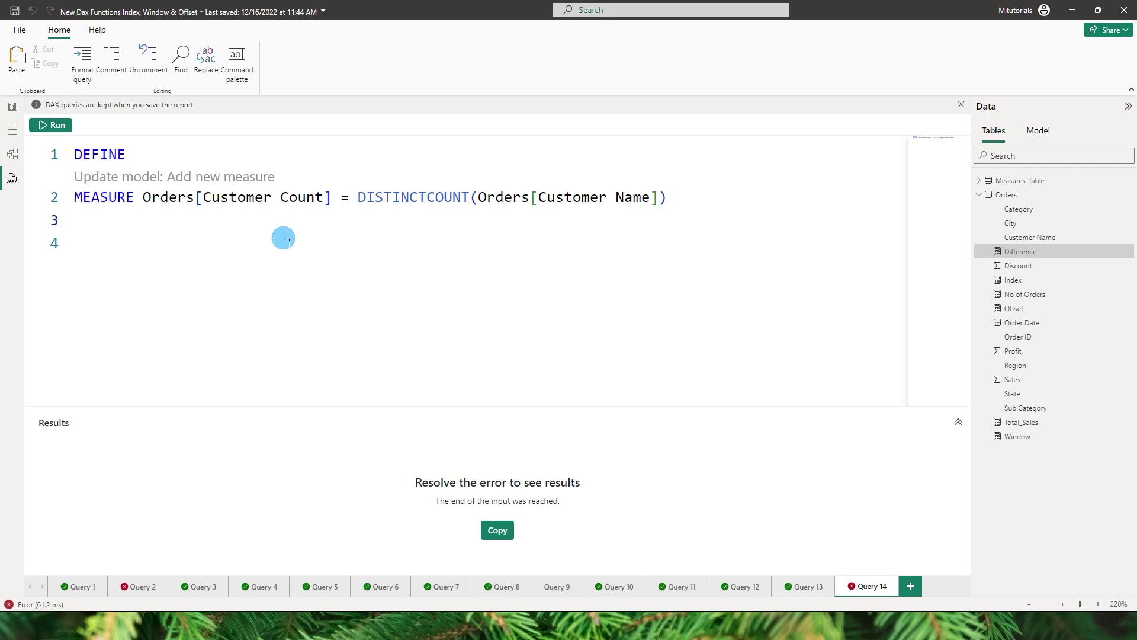
{"action": "left_click", "coordinate": [215, 240]}
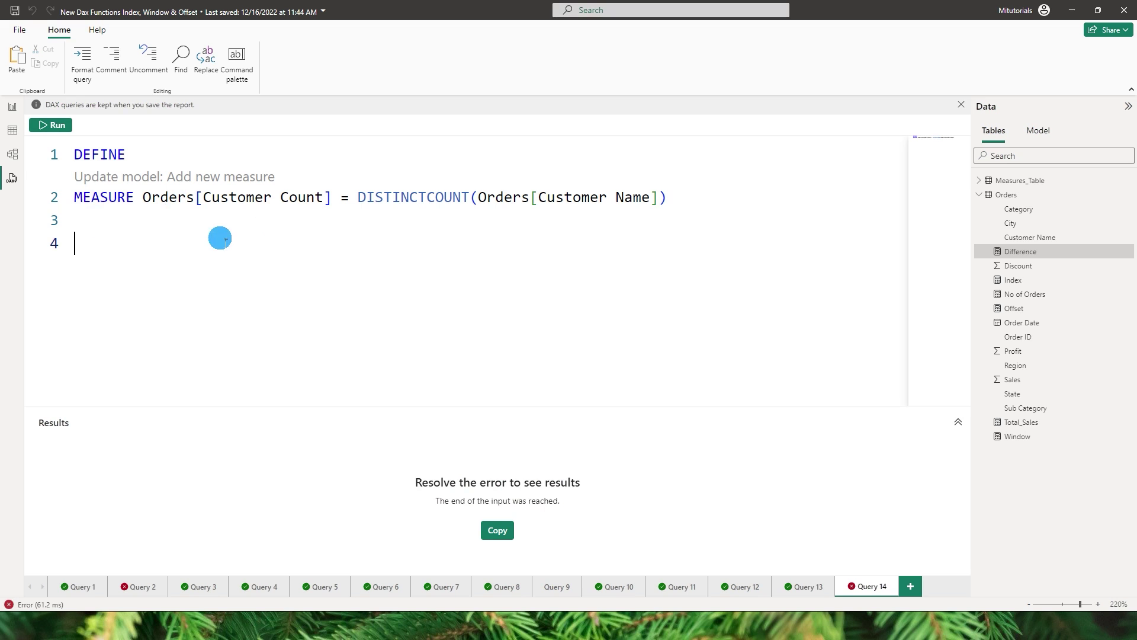
{"action": "type", "text": "Ava"}
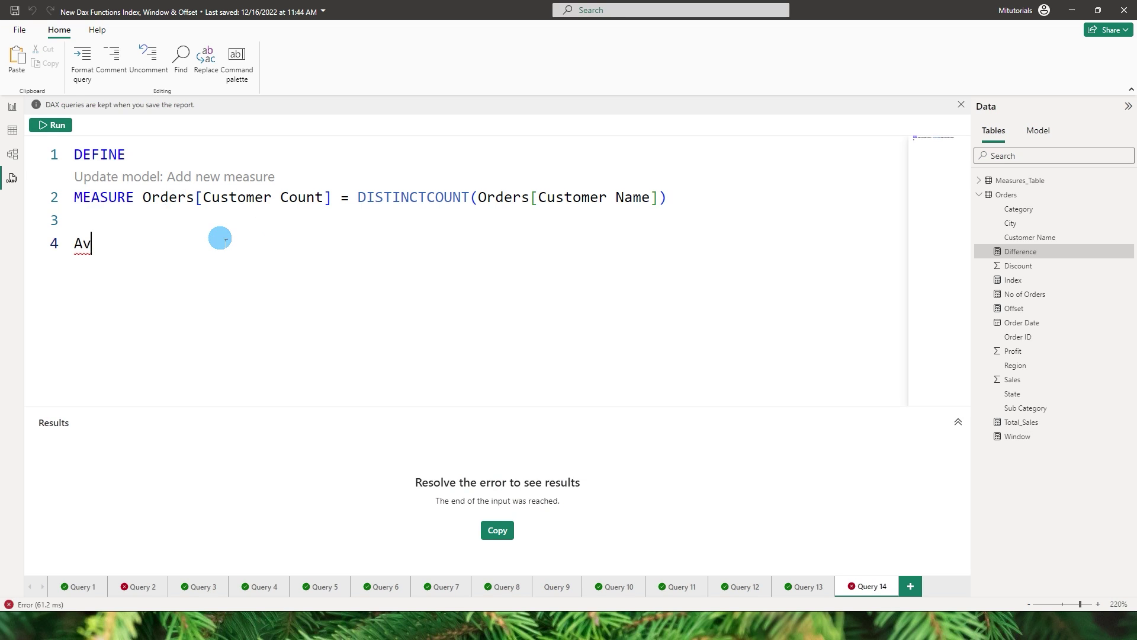
{"action": "key", "text": "BackSpace"}
{"action": "key", "text": "BackSpace"}
{"action": "key", "text": "BackSpace"}
{"action": "type", "text": "Eva"}
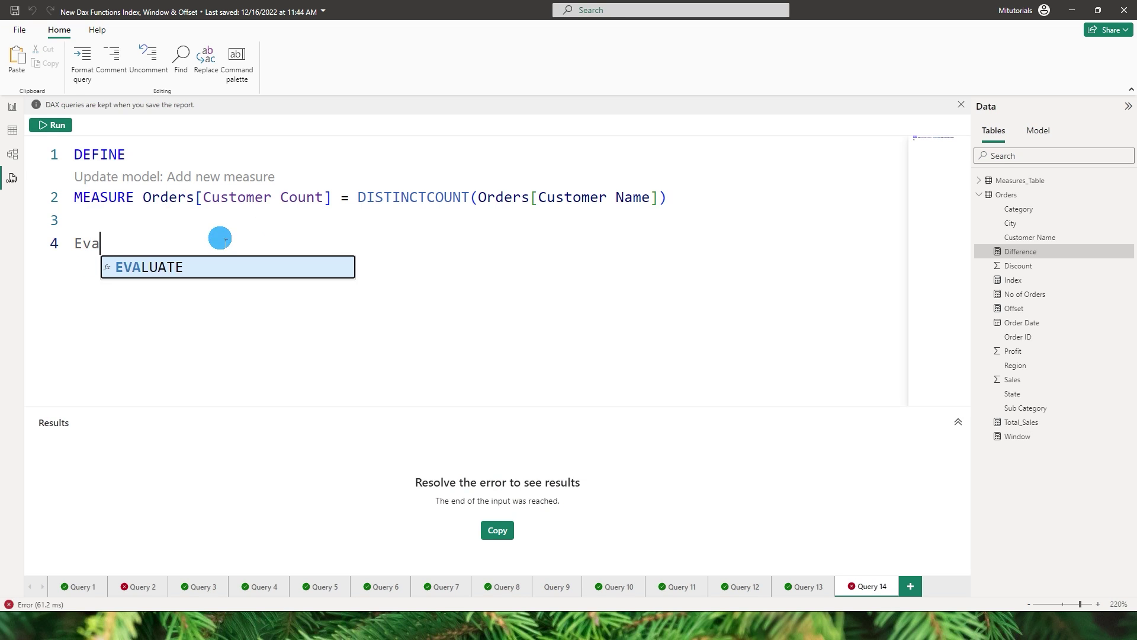
{"action": "key", "text": "Tab"}
{"action": "type", "text": "Summ"}
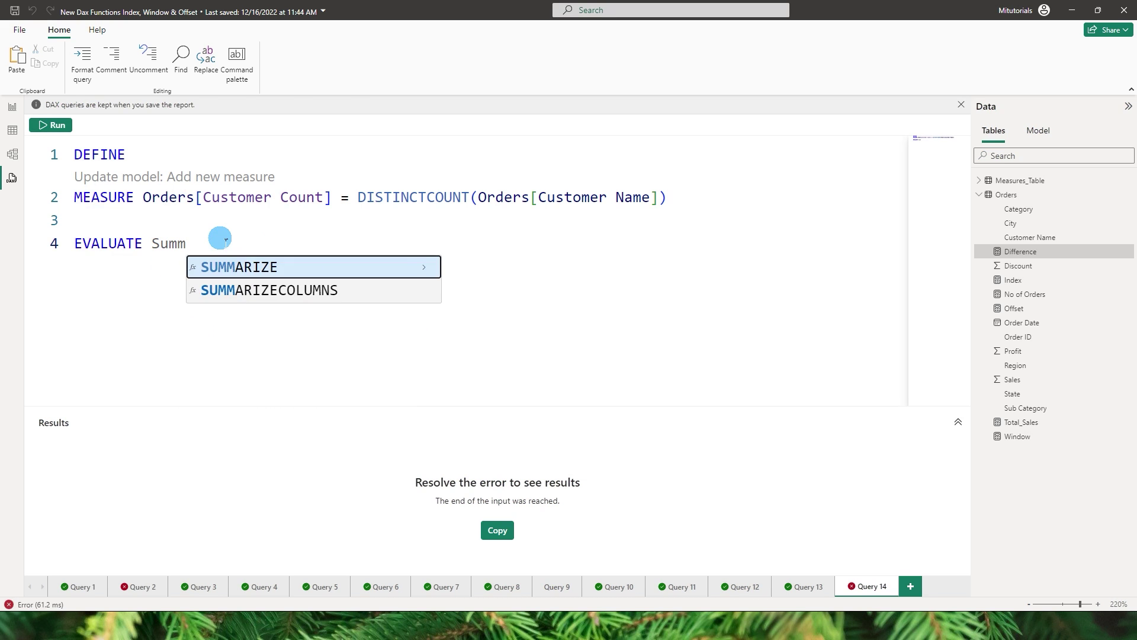
{"action": "key", "text": "Down"}
{"action": "key", "text": "Tab"}
Step: Give SUMMARIZECOLUMNS the arguments "Customer Count", [Customer Count], close the parenthesis and run the query
{"action": "type", "text": "\""}
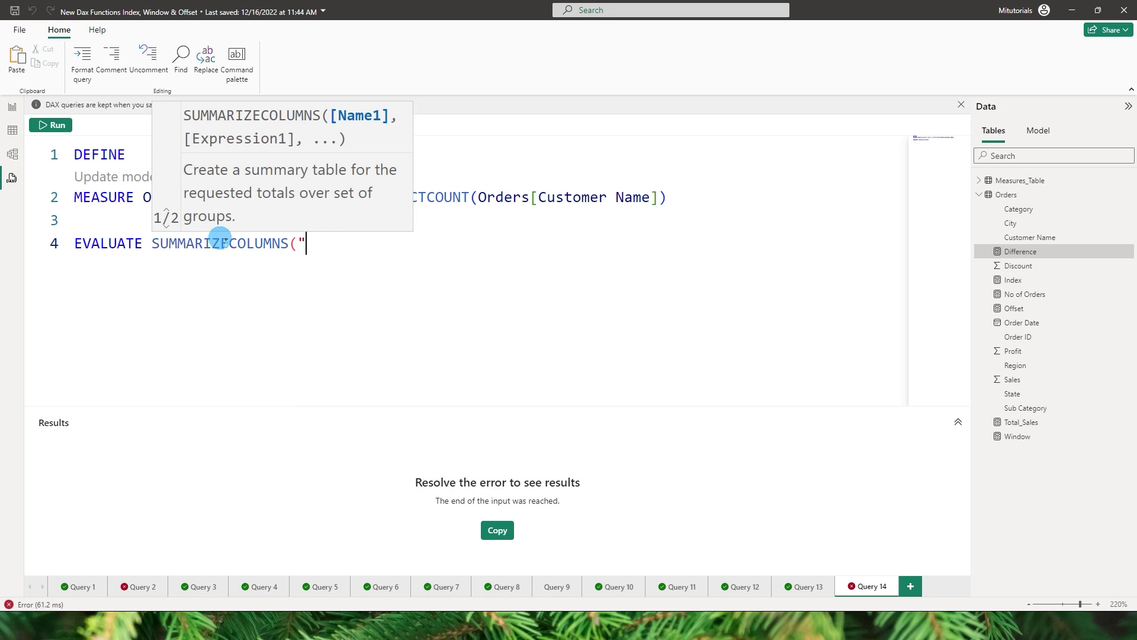
{"action": "type", "text": "Custom"}
{"action": "key", "text": "BackSpace"}
{"action": "type", "text": "omer Count\","}
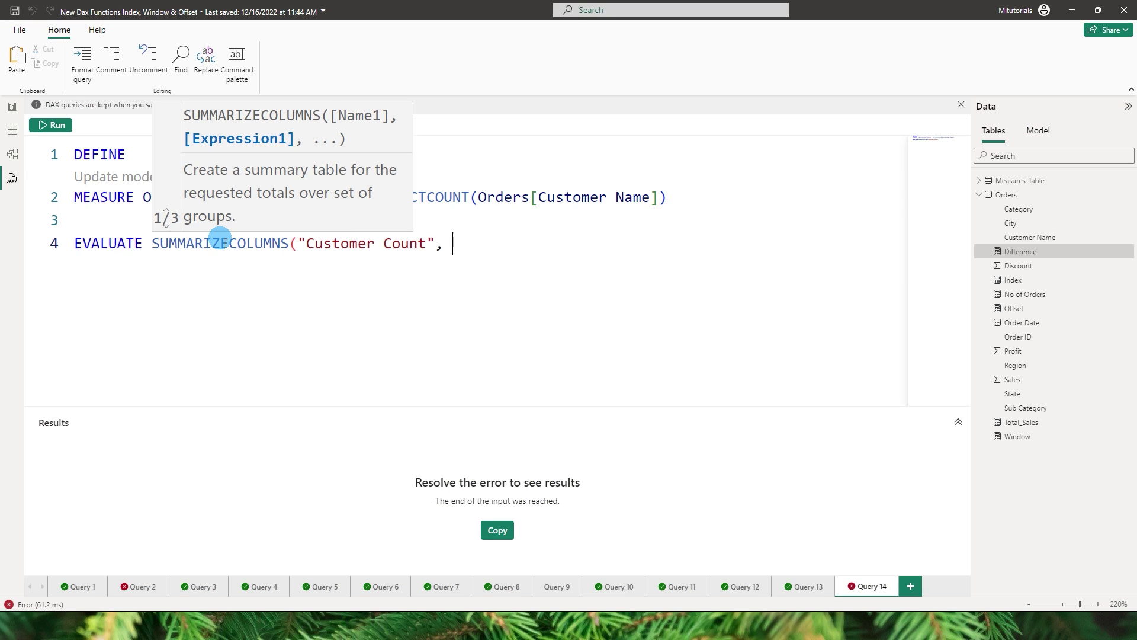
{"action": "left_click", "coordinate": [454, 242]}
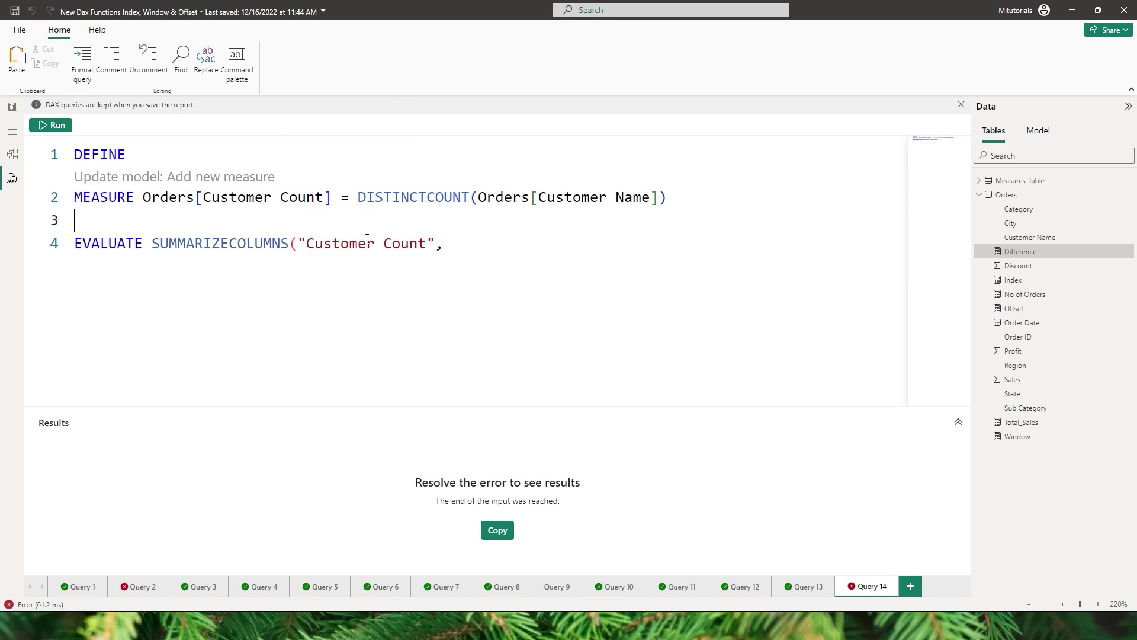
{"action": "type", "text": "Custom"}
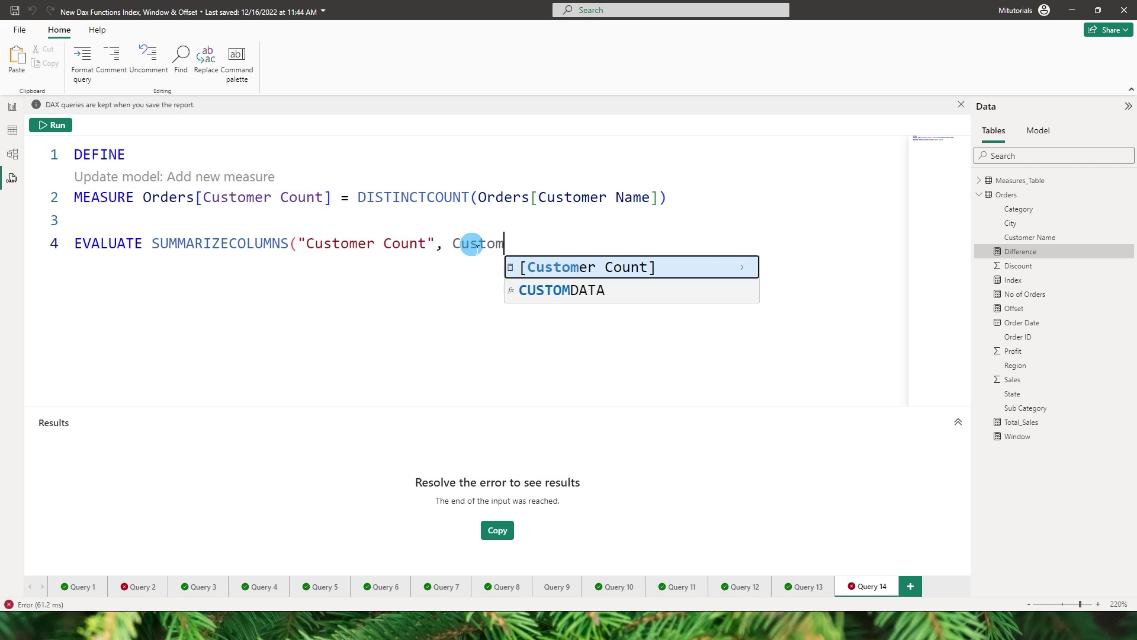
{"action": "key", "text": "Tab"}
{"action": "type", "text": ")"}
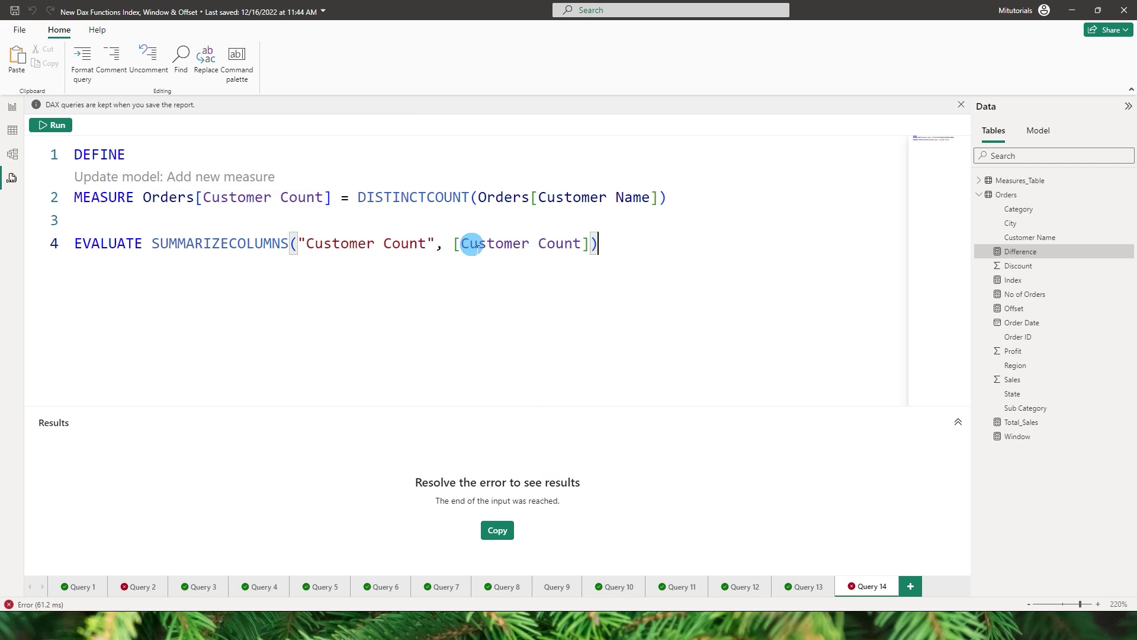
{"action": "left_click", "coordinate": [46, 125]}
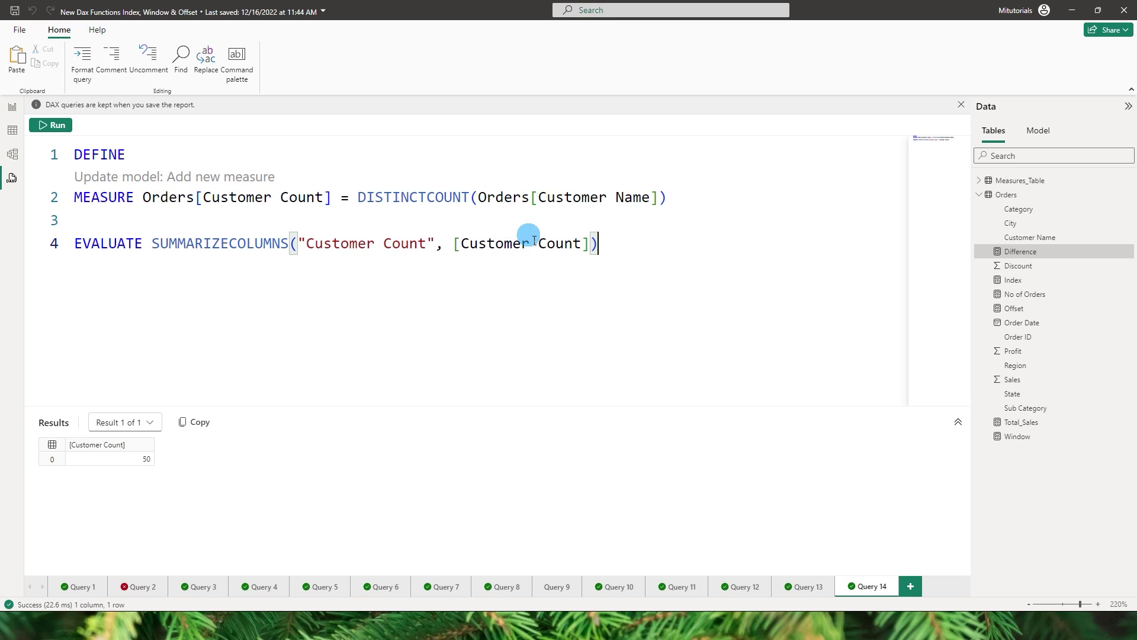
Step: Review the EVALUATE statement and its result, and add Customer Count to the model as a new measure
{"action": "left_click", "coordinate": [108, 249]}
{"action": "left_click_drag", "start_coordinate": [108, 249], "coordinate": [614, 265]}
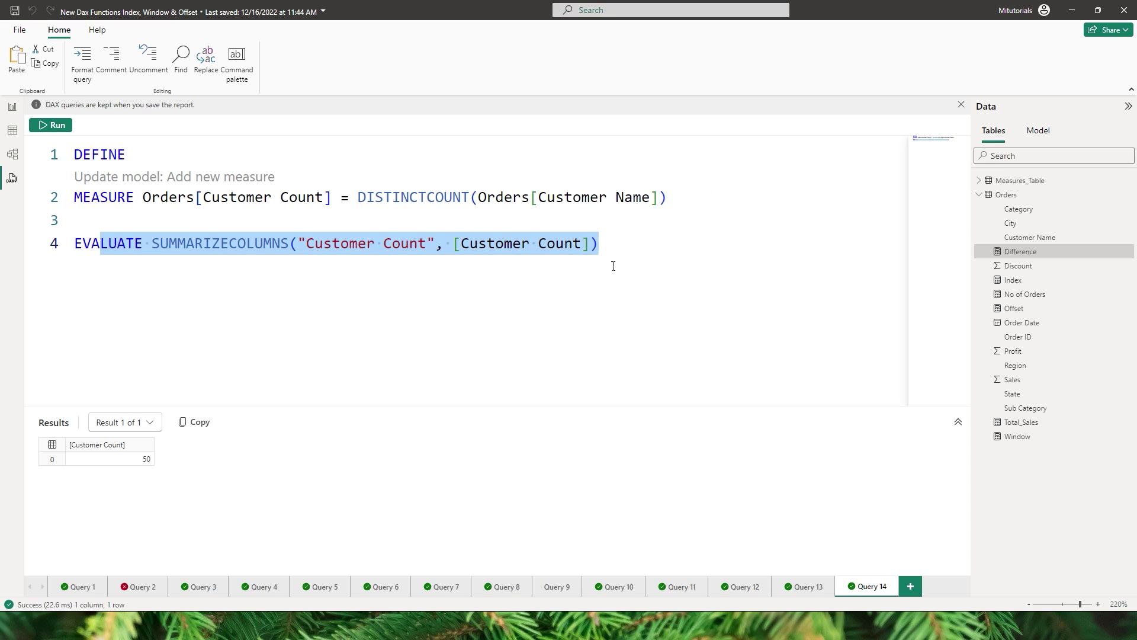
{"action": "left_click", "coordinate": [154, 462]}
{"action": "left_click", "coordinate": [331, 335]}
{"action": "left_click", "coordinate": [309, 259]}
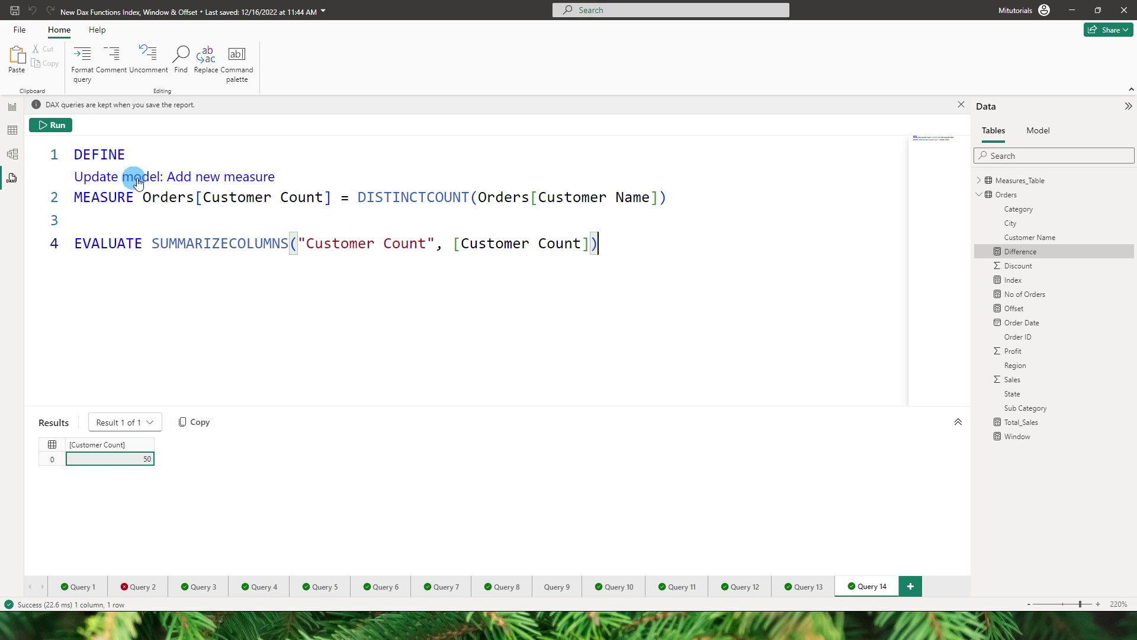
{"action": "left_click", "coordinate": [189, 179]}
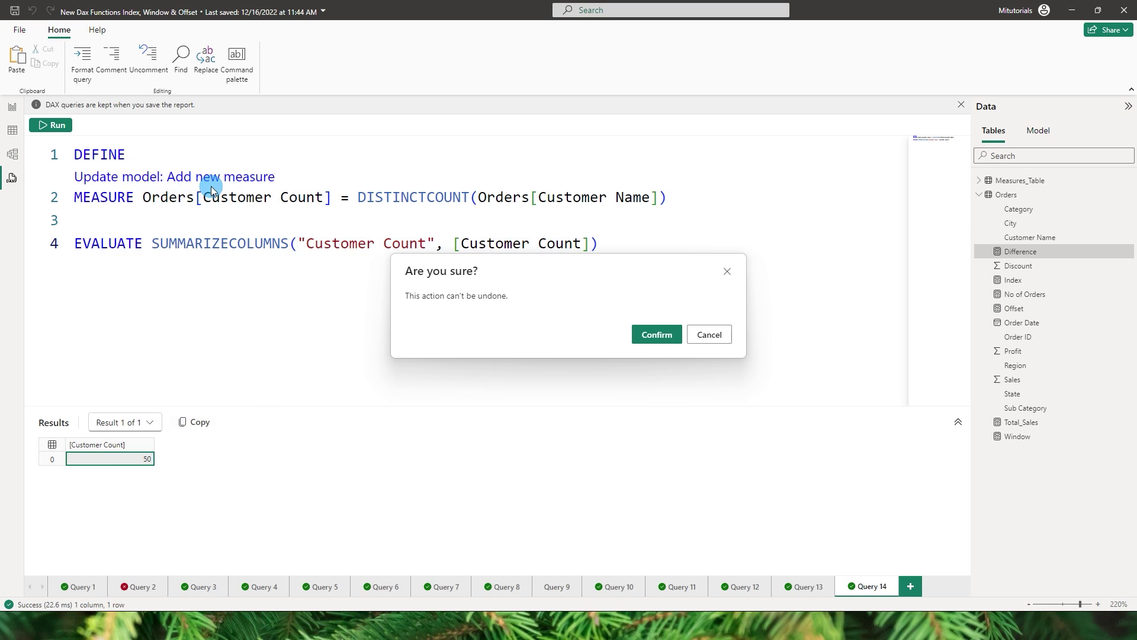
{"action": "left_click", "coordinate": [658, 335]}
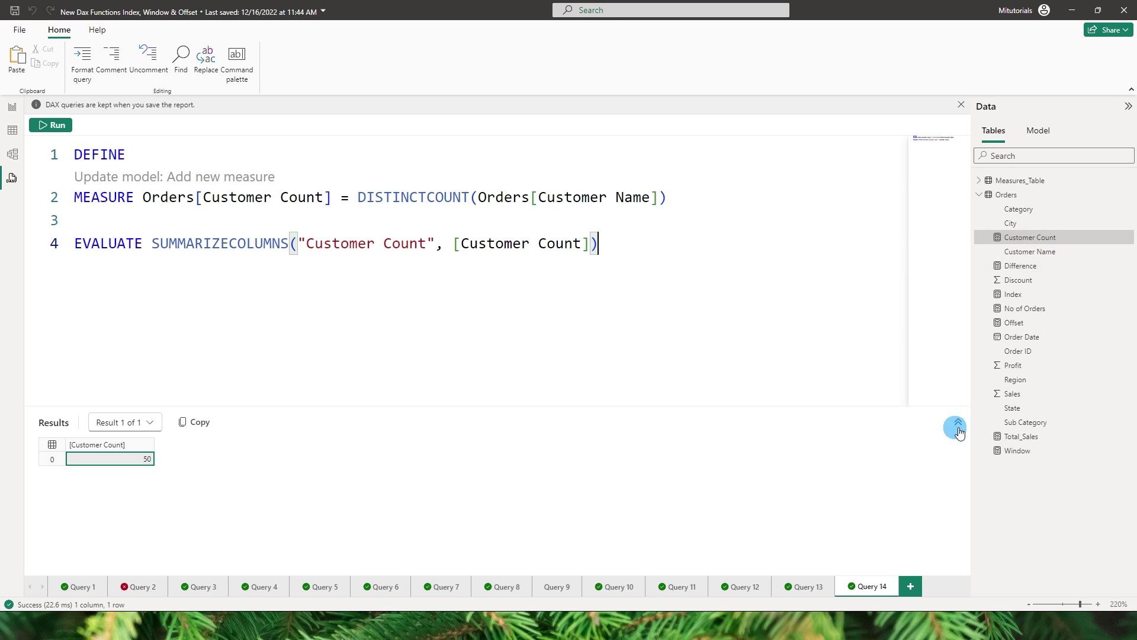
Step: Generate a define and evaluate quick query for the Total_Sales measure
{"action": "right_click", "coordinate": [1024, 441]}
{"action": "mouse_move", "coordinate": [1034, 448]}
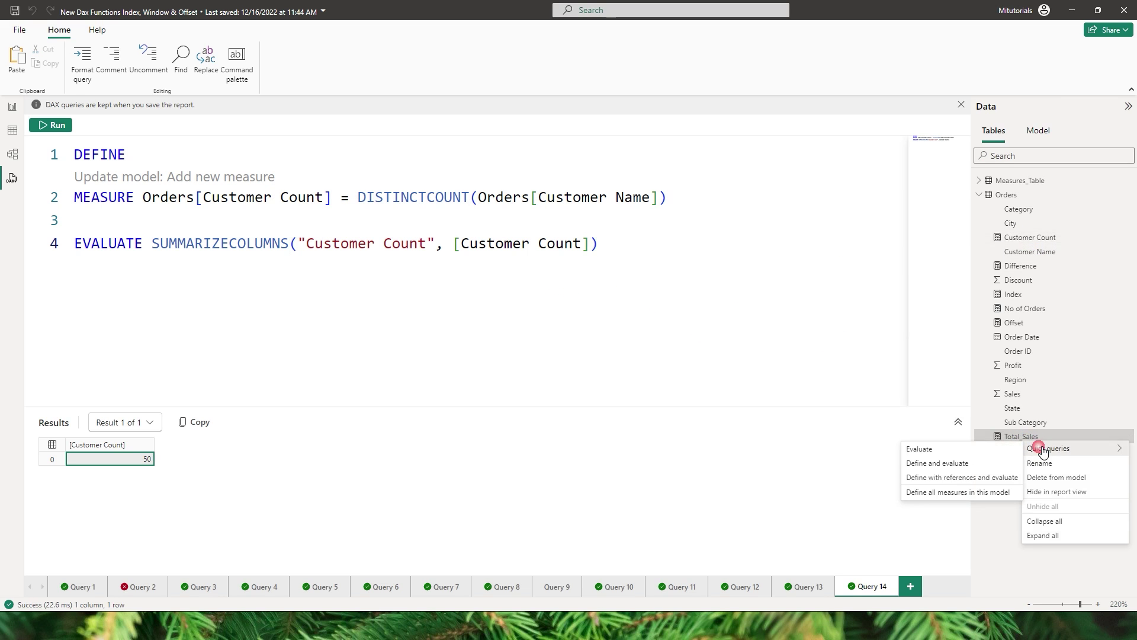
{"action": "left_click", "coordinate": [942, 465]}
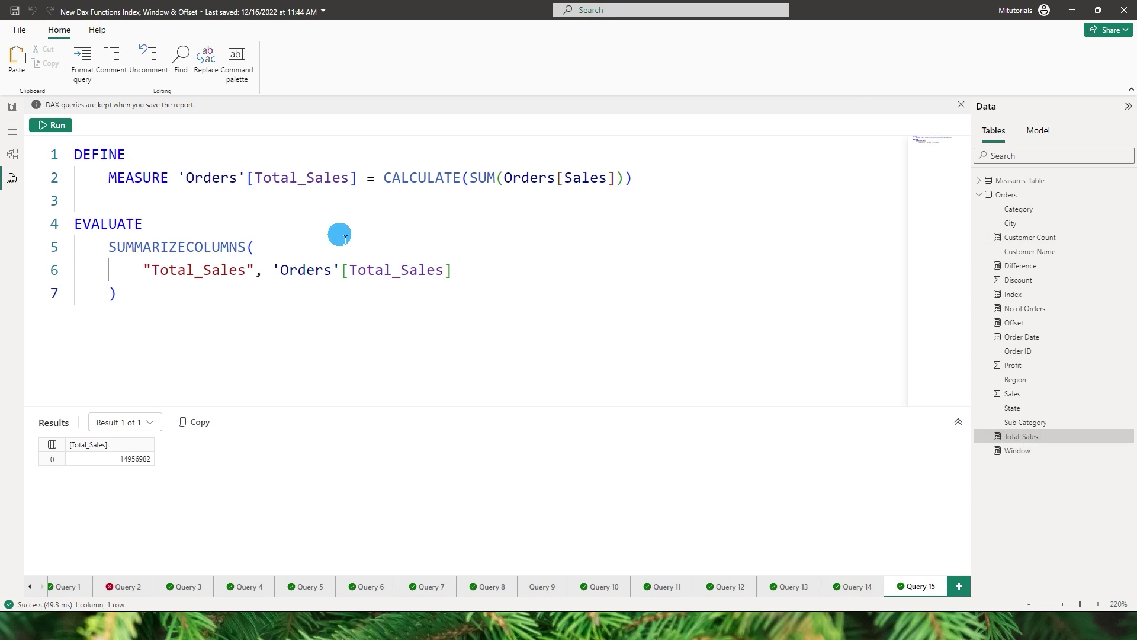
Step: Multiply SUM(Orders[Sales]) by 0.5 inside the CALCULATE of Total_Sales and overwrite the measure in the model
{"action": "left_click", "coordinate": [625, 178]}
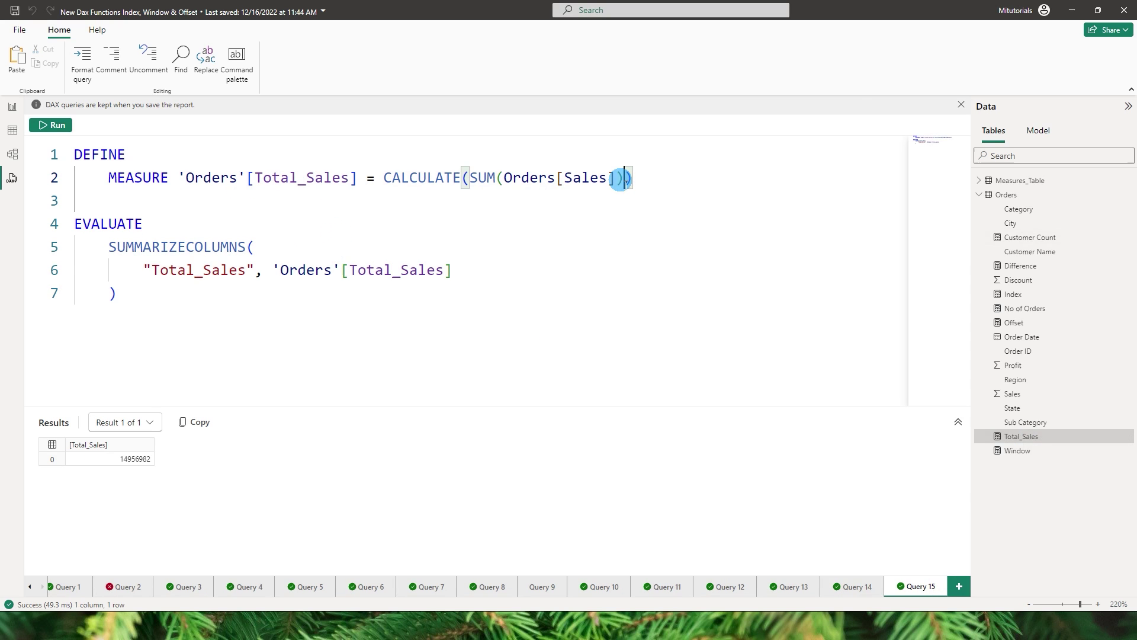
{"action": "type", "text": ","}
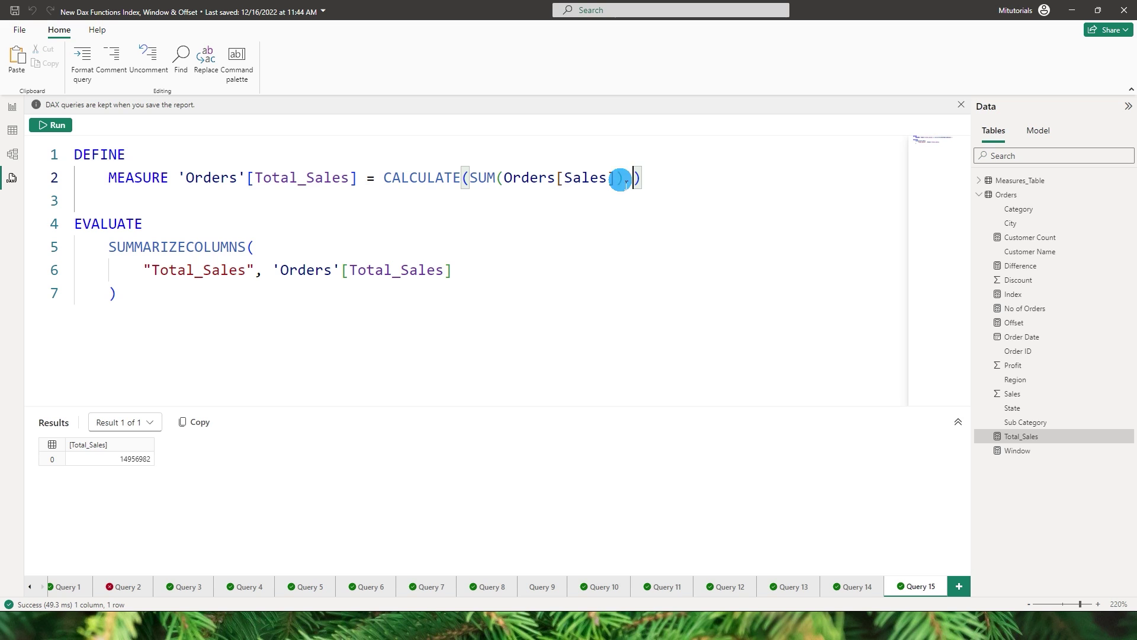
{"action": "type", "text": "*"}
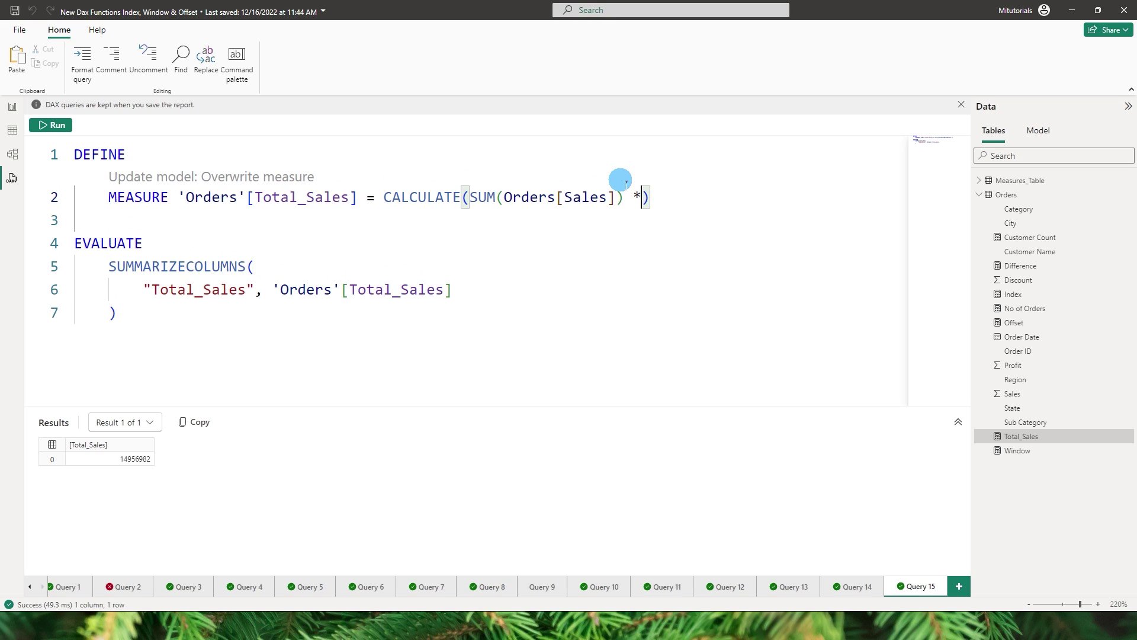
{"action": "type", "text": "0.5"}
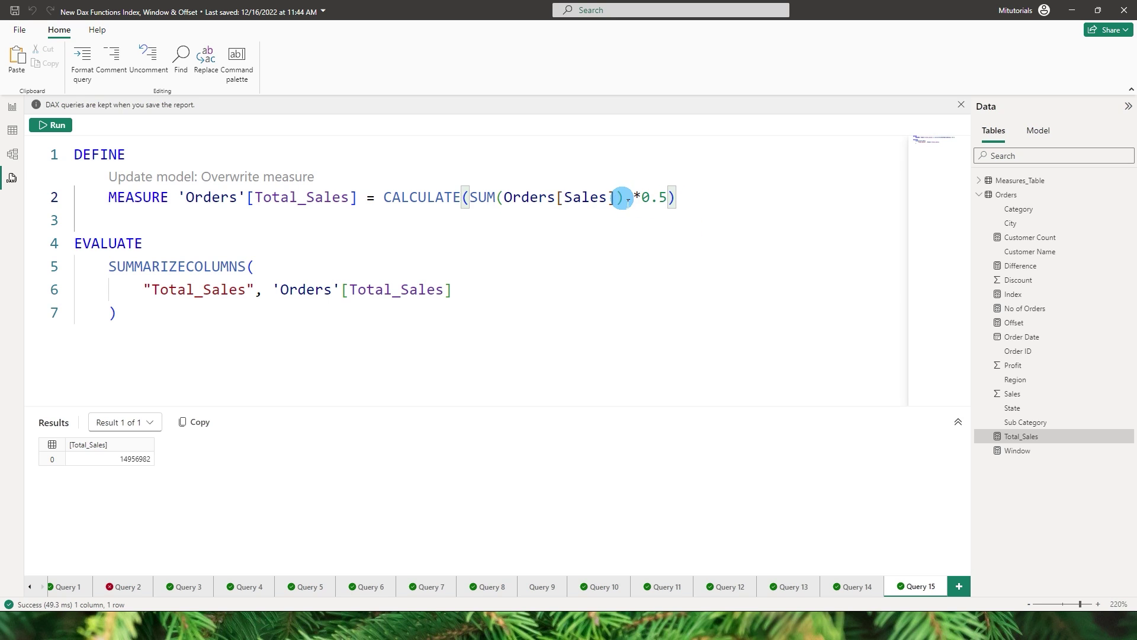
{"action": "left_click", "coordinate": [543, 217]}
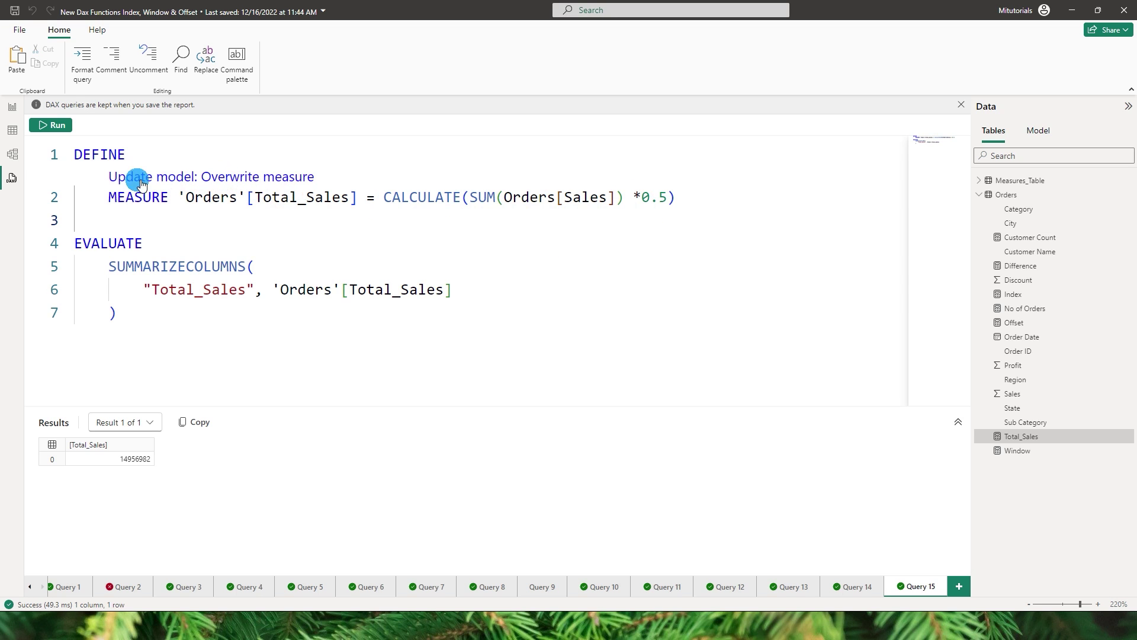
{"action": "left_click", "coordinate": [249, 183]}
{"action": "left_click", "coordinate": [660, 336]}
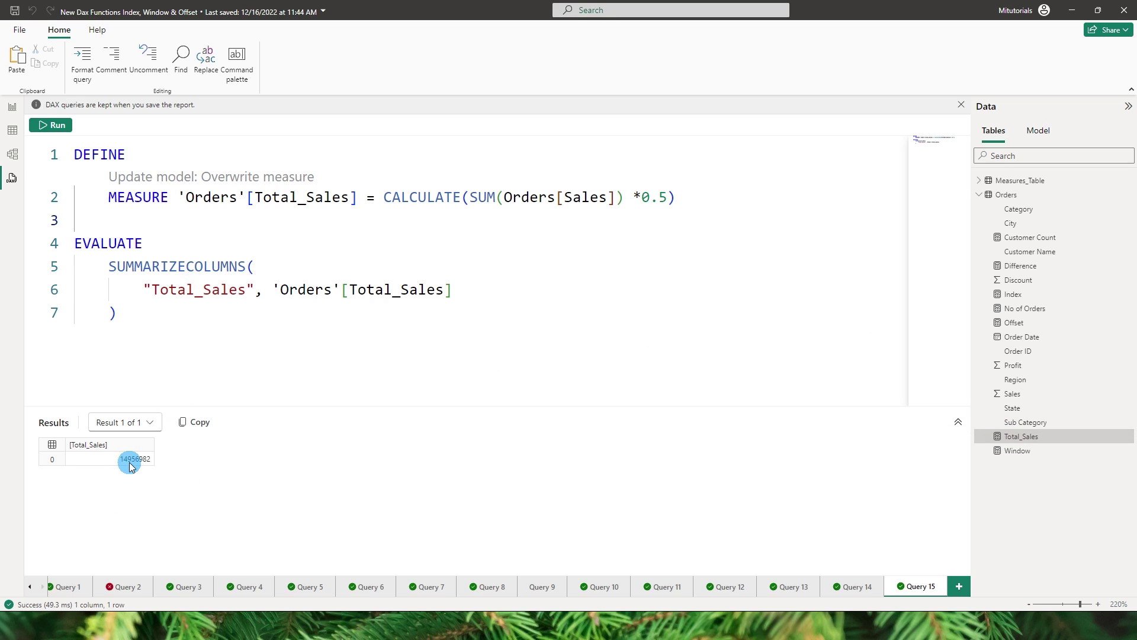
Step: Run the EVALUATE statement of the Total_Sales query
{"action": "double_click", "coordinate": [108, 243]}
{"action": "left_click", "coordinate": [48, 127]}
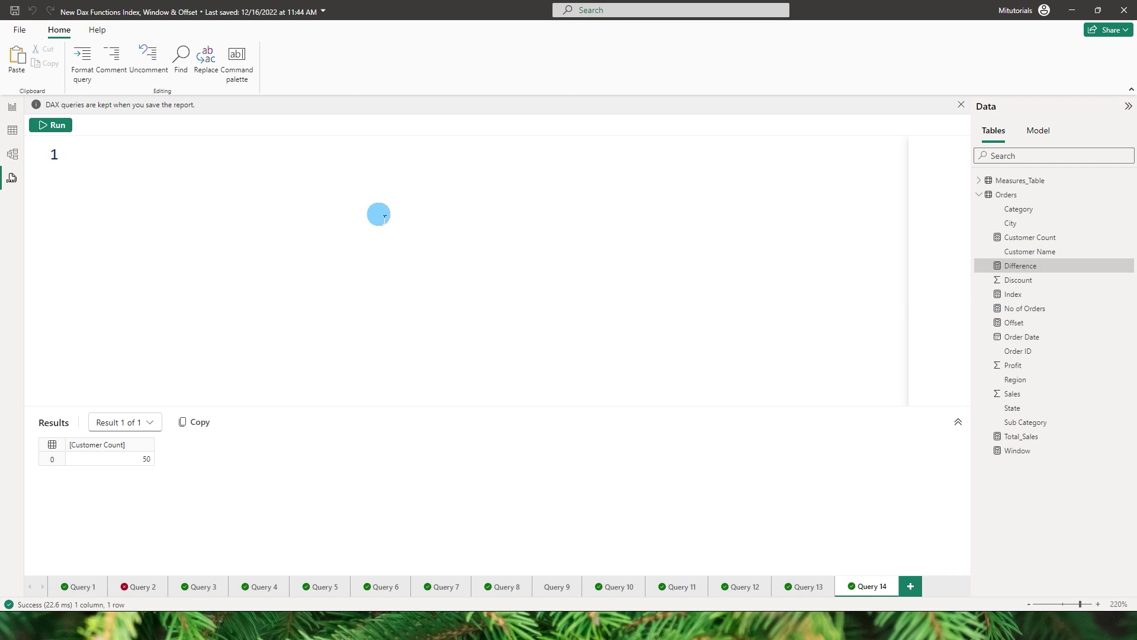
Step: Generate an evaluate quick query for the Difference measure in the Orders table
{"action": "right_click", "coordinate": [1023, 271]}
{"action": "mouse_move", "coordinate": [1034, 272]}
{"action": "left_click", "coordinate": [943, 277]}
{"action": "left_click", "coordinate": [682, 247]}
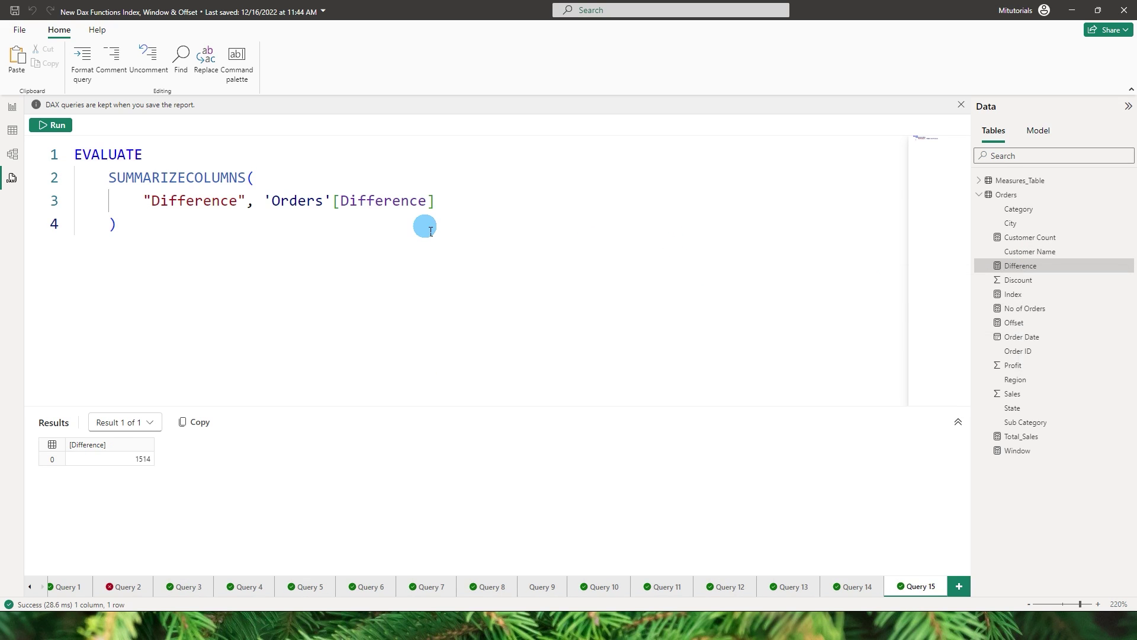
Step: Review the Difference measure's formula inside SUMMARIZECOLUMNS and apply the Define with references code action to it
{"action": "mouse_move", "coordinate": [393, 209]}
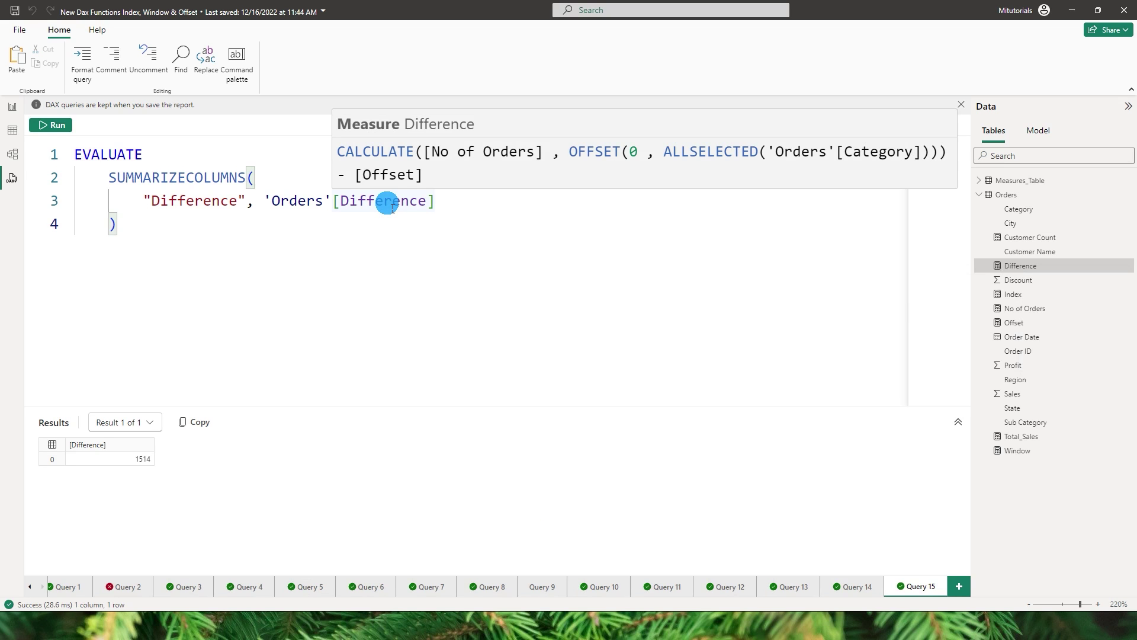
{"action": "left_click", "coordinate": [387, 209]}
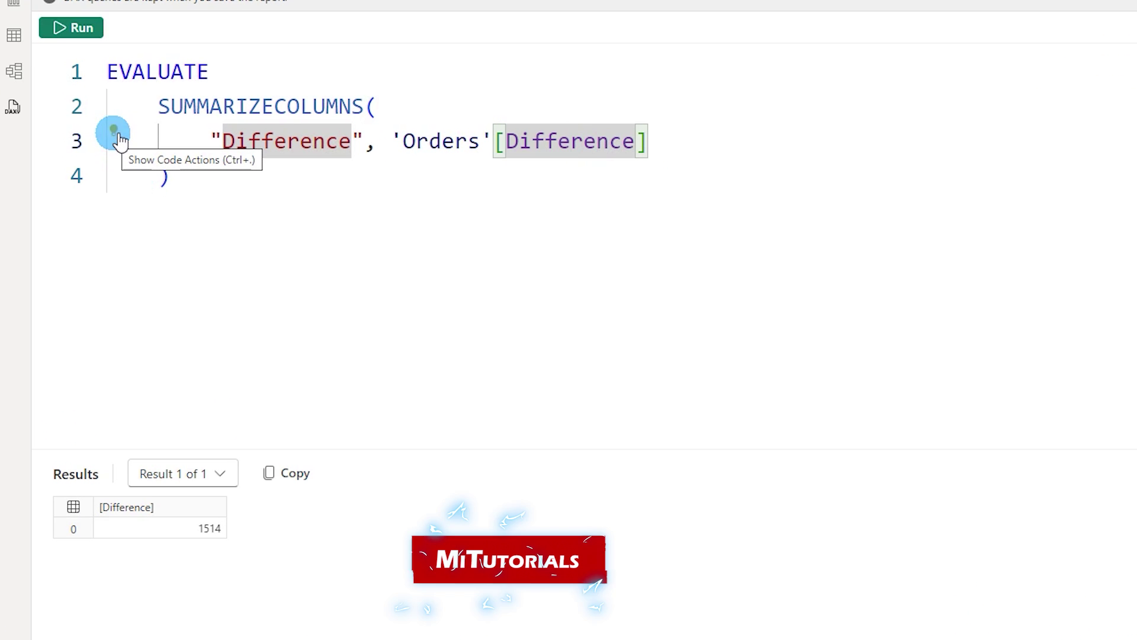
{"action": "left_click", "coordinate": [116, 132]}
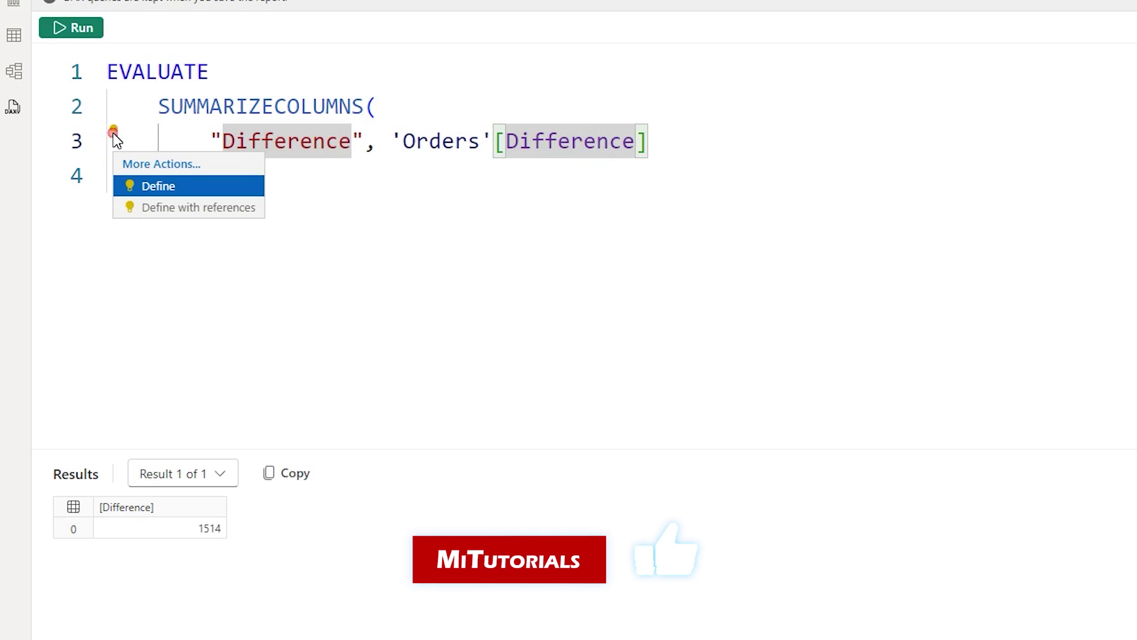
{"action": "left_click", "coordinate": [204, 207]}
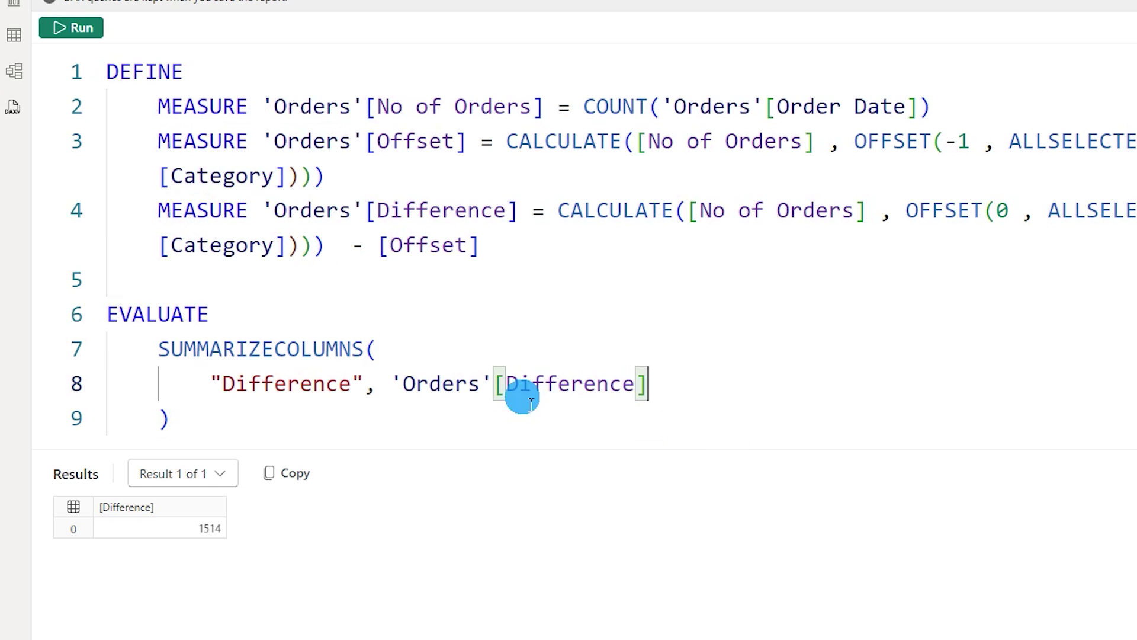
{"action": "mouse_move", "coordinate": [527, 394]}
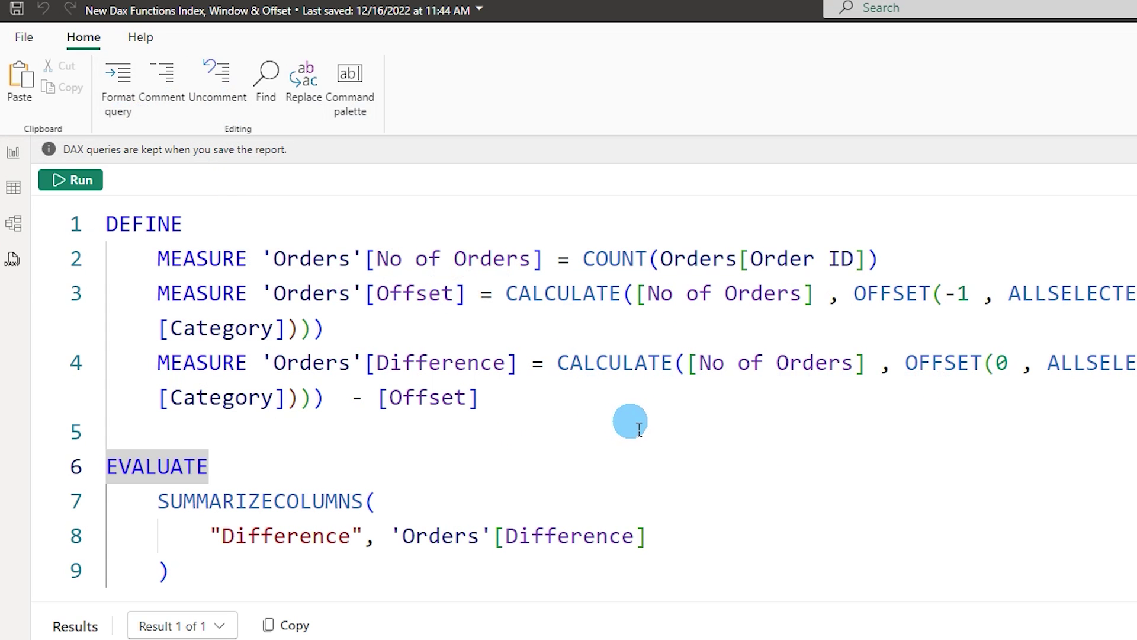
Step: Format the whole Difference query so its measure definitions are split over indented lines, and review the layout
{"action": "left_click", "coordinate": [599, 423]}
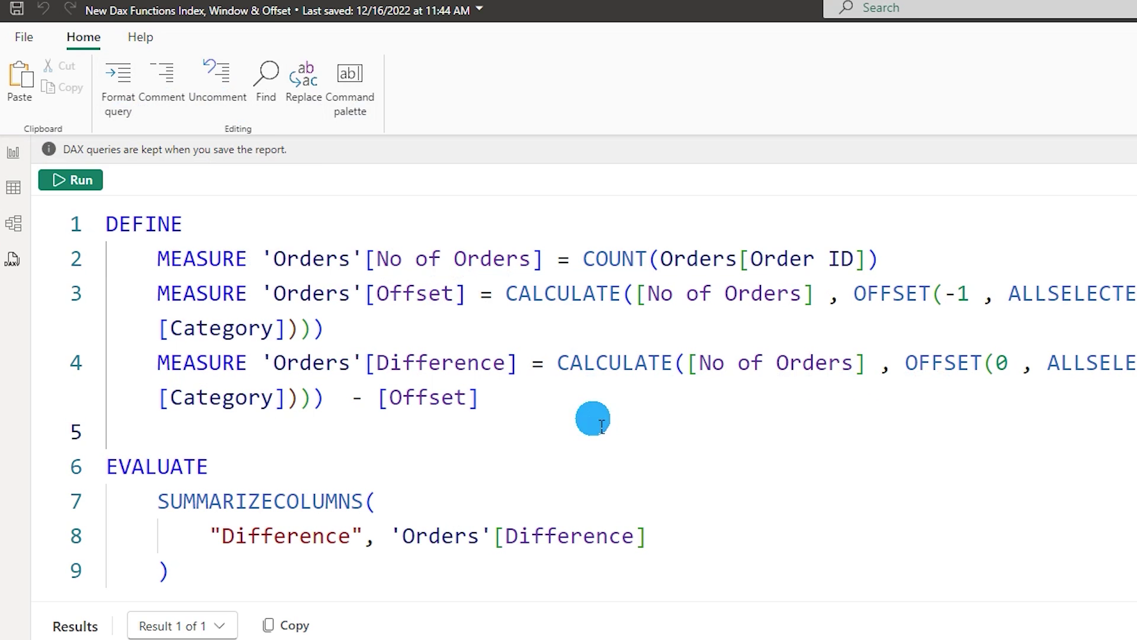
{"action": "left_click", "coordinate": [113, 101]}
{"action": "left_click", "coordinate": [663, 451]}
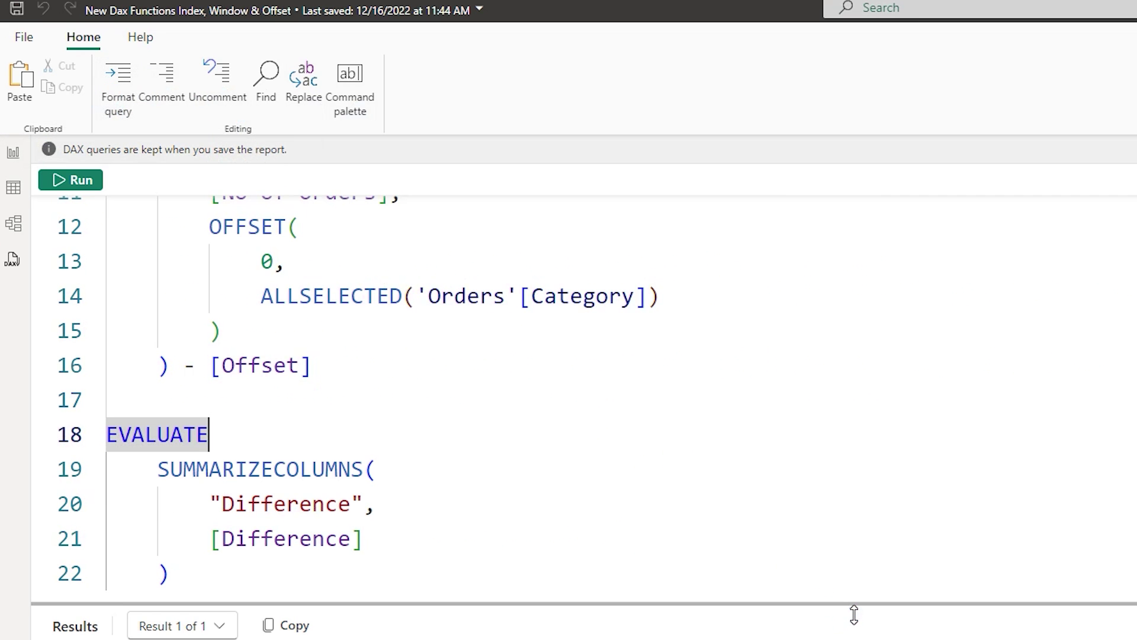
{"action": "scroll", "coordinate": [851, 604], "scroll_direction": "up", "scroll_amount": 3}
{"action": "scroll", "coordinate": [876, 491], "scroll_direction": "down", "scroll_amount": 3}
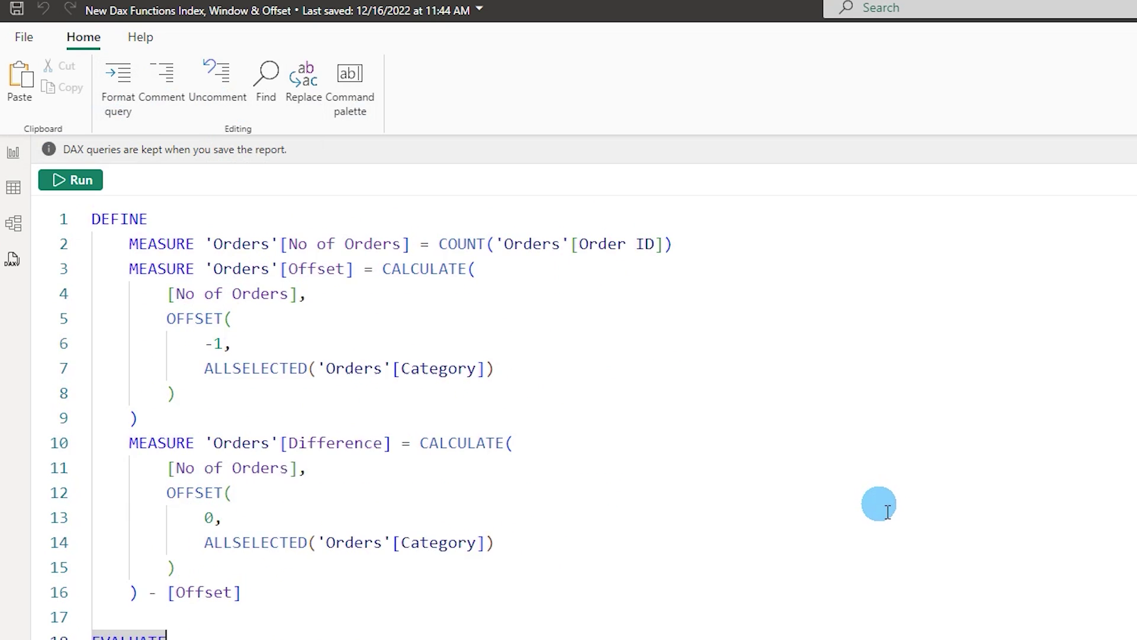
Step: Comment out the ALLSELECTED('Orders'[Category]) line in the Offset measure definition
{"action": "left_click", "coordinate": [437, 342]}
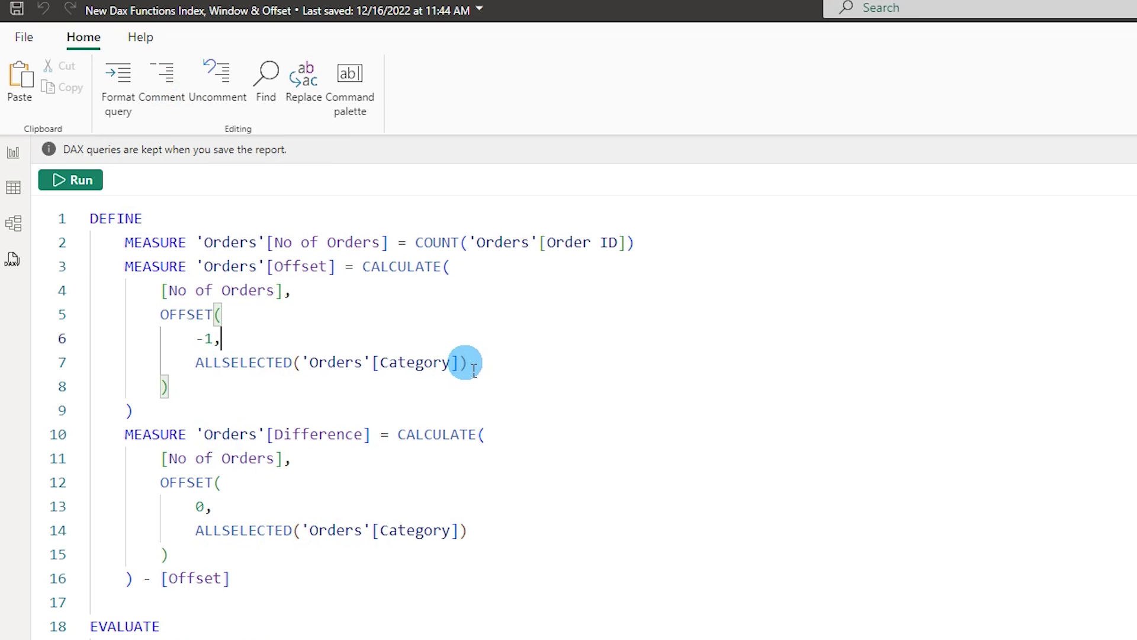
{"action": "left_click_drag", "start_coordinate": [481, 363], "coordinate": [198, 363]}
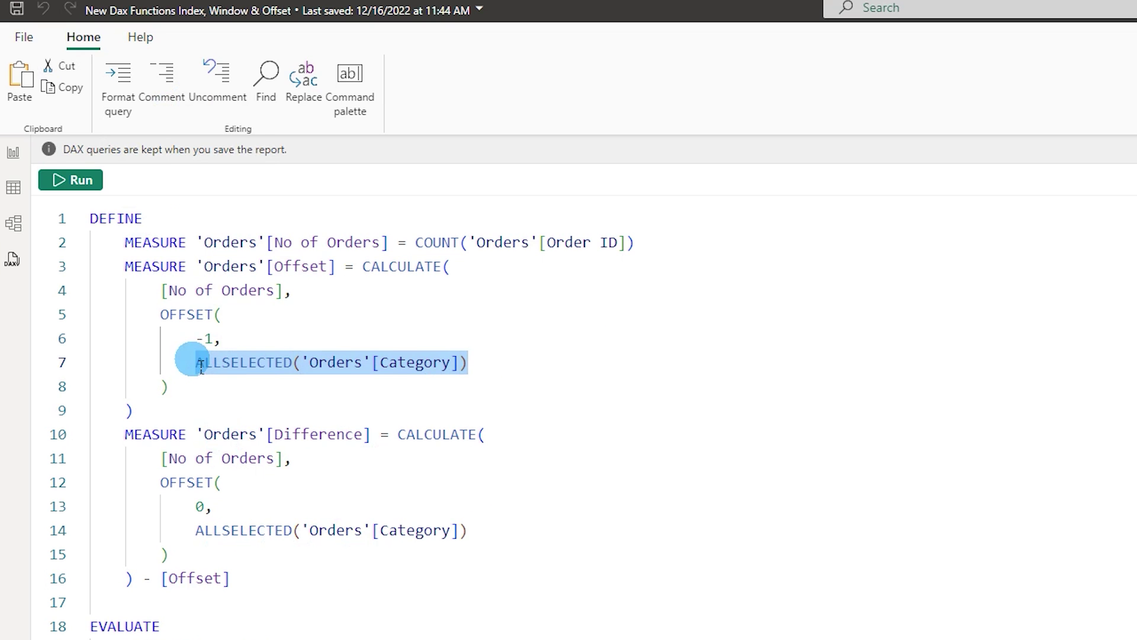
{"action": "left_click", "coordinate": [171, 104]}
{"action": "left_click", "coordinate": [526, 386]}
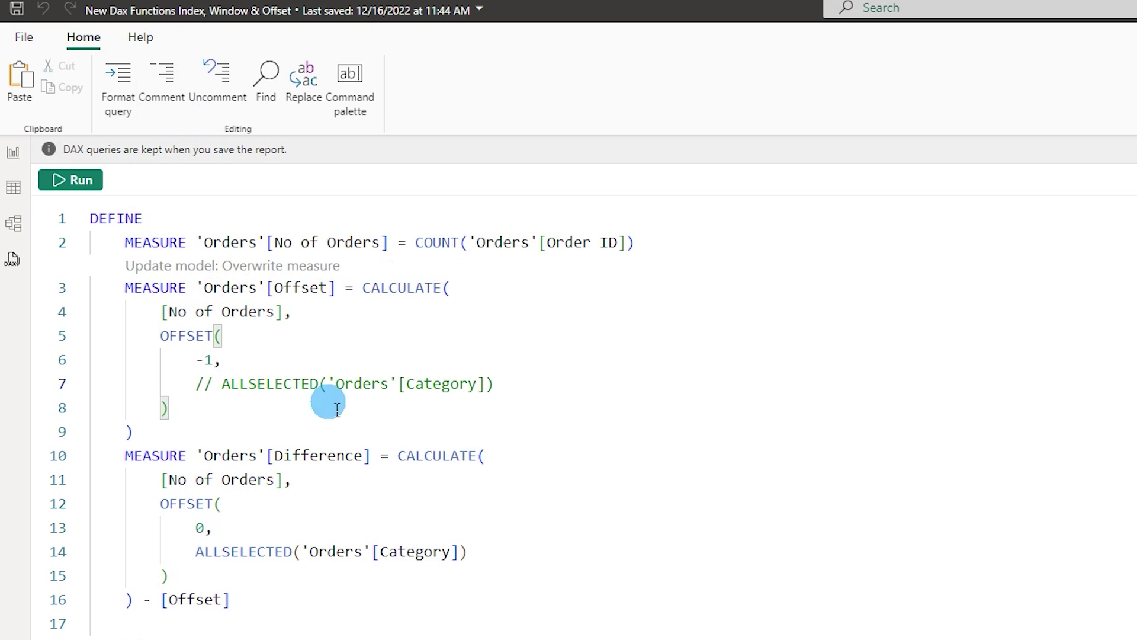
Step: Remove the comment marks before ALLSELECTED('Orders'[Category]) in the Offset measure definition
{"action": "left_click", "coordinate": [231, 388]}
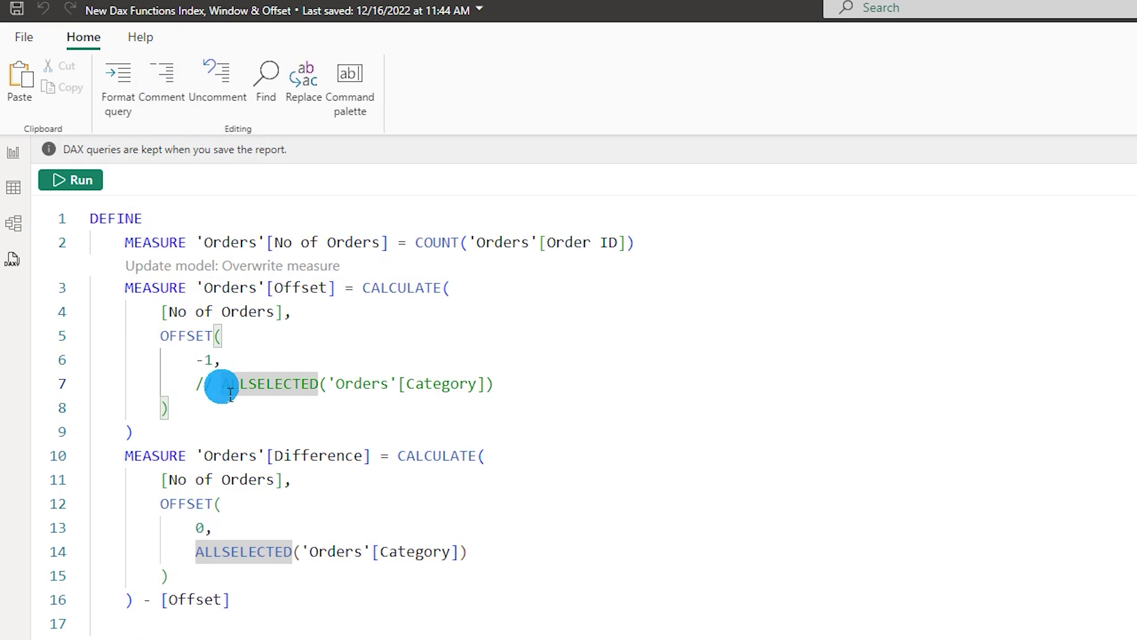
{"action": "key", "text": "BackSpace"}
{"action": "key", "text": "BackSpace"}
{"action": "key", "text": "BackSpace"}
{"action": "key", "text": "Escape"}
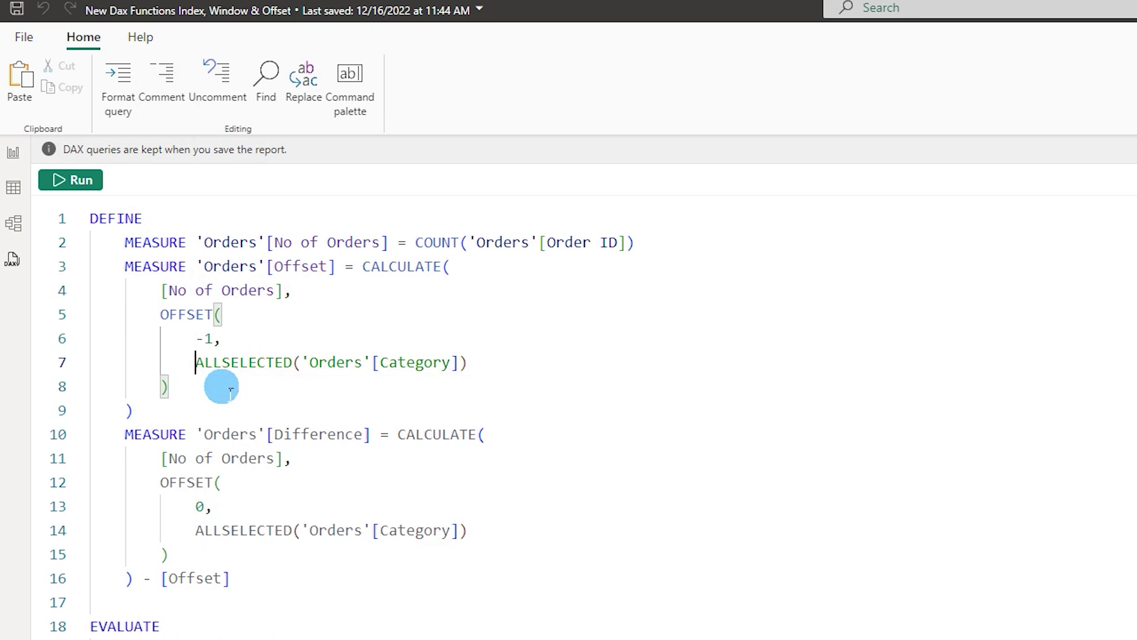
Step: Open Find for the query and clear its search text, and show the Replace option before returning to the code
{"action": "left_click", "coordinate": [268, 93]}
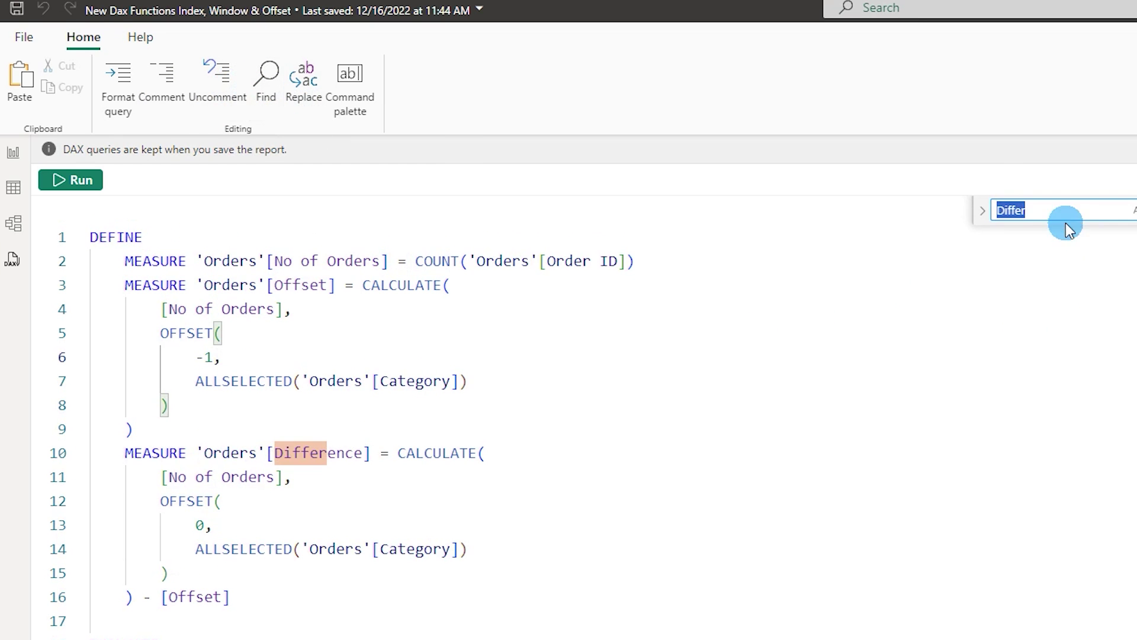
{"action": "left_click", "coordinate": [966, 208]}
{"action": "key", "text": "BackSpace"}
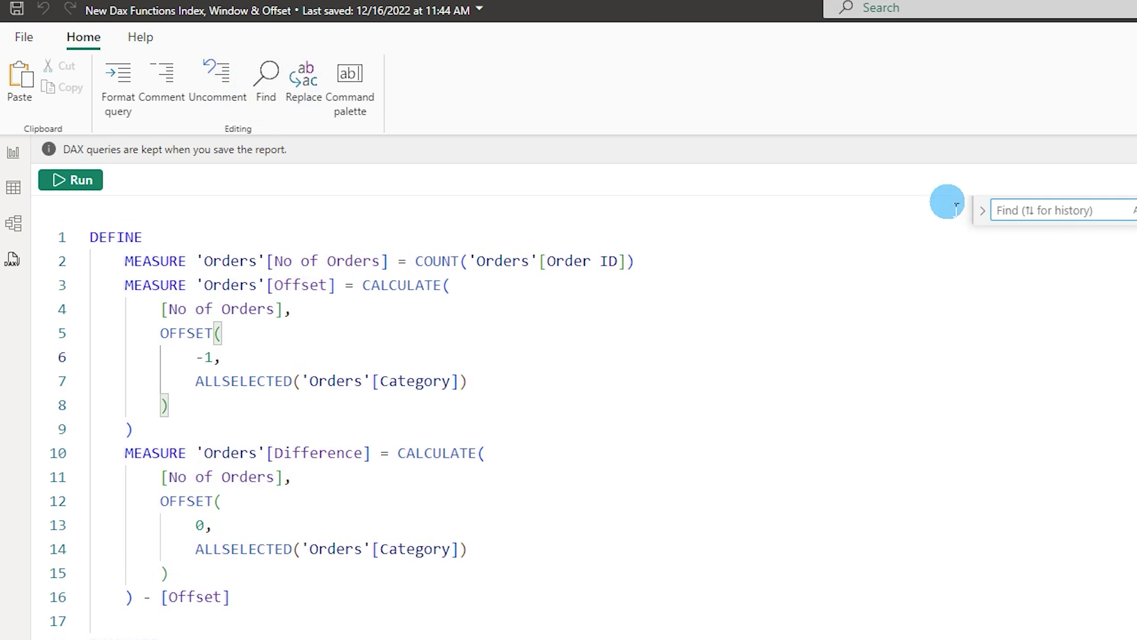
{"action": "left_click", "coordinate": [306, 104]}
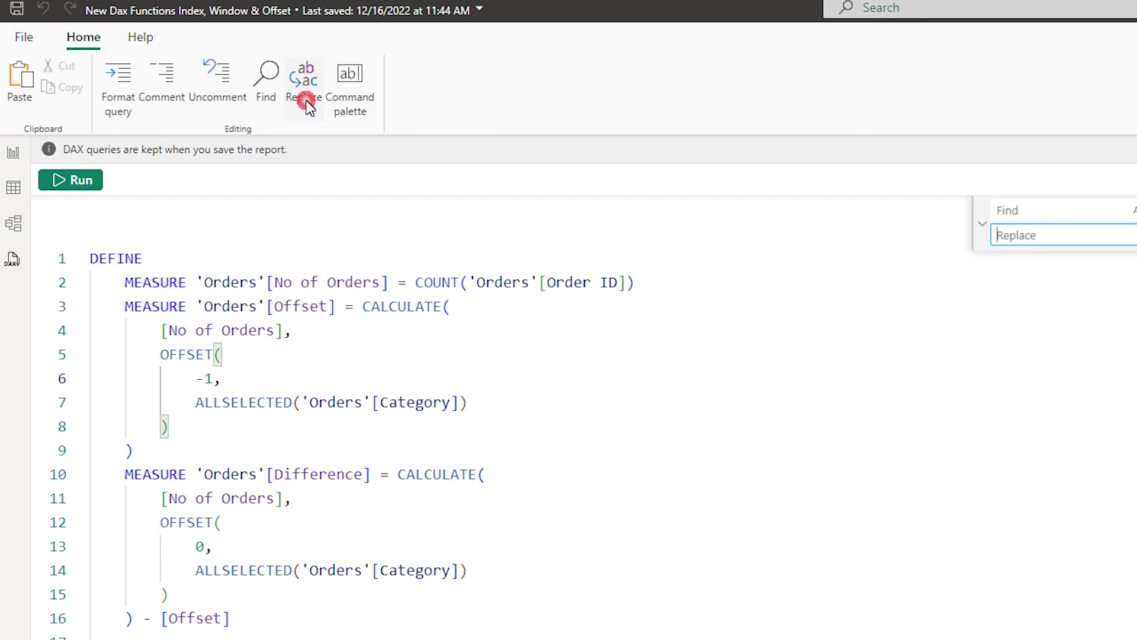
{"action": "left_click", "coordinate": [537, 358]}
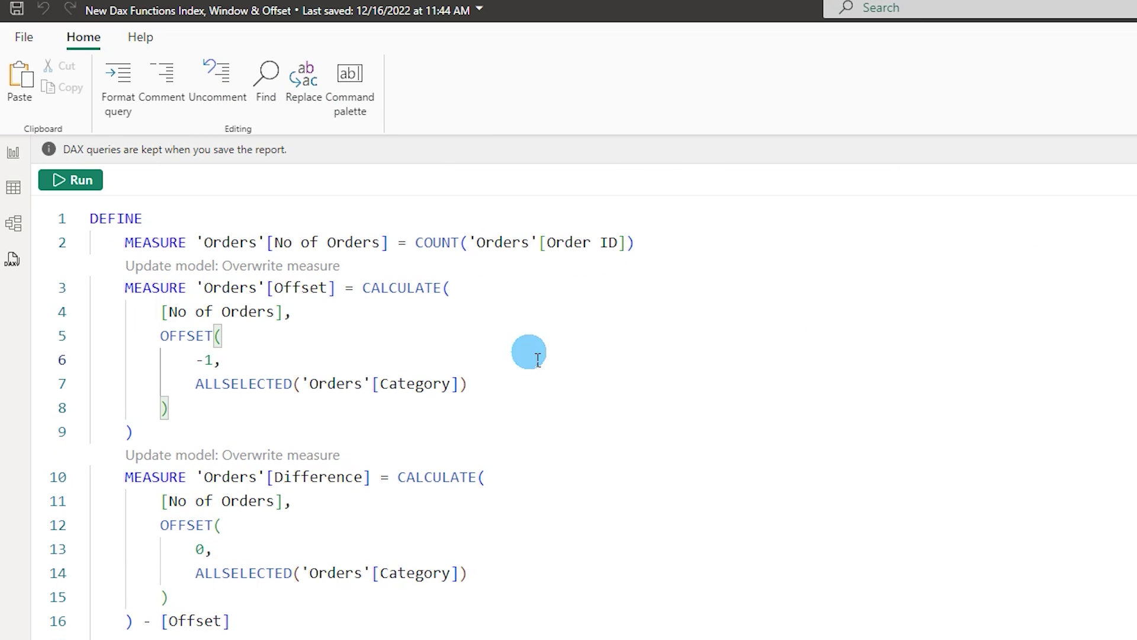